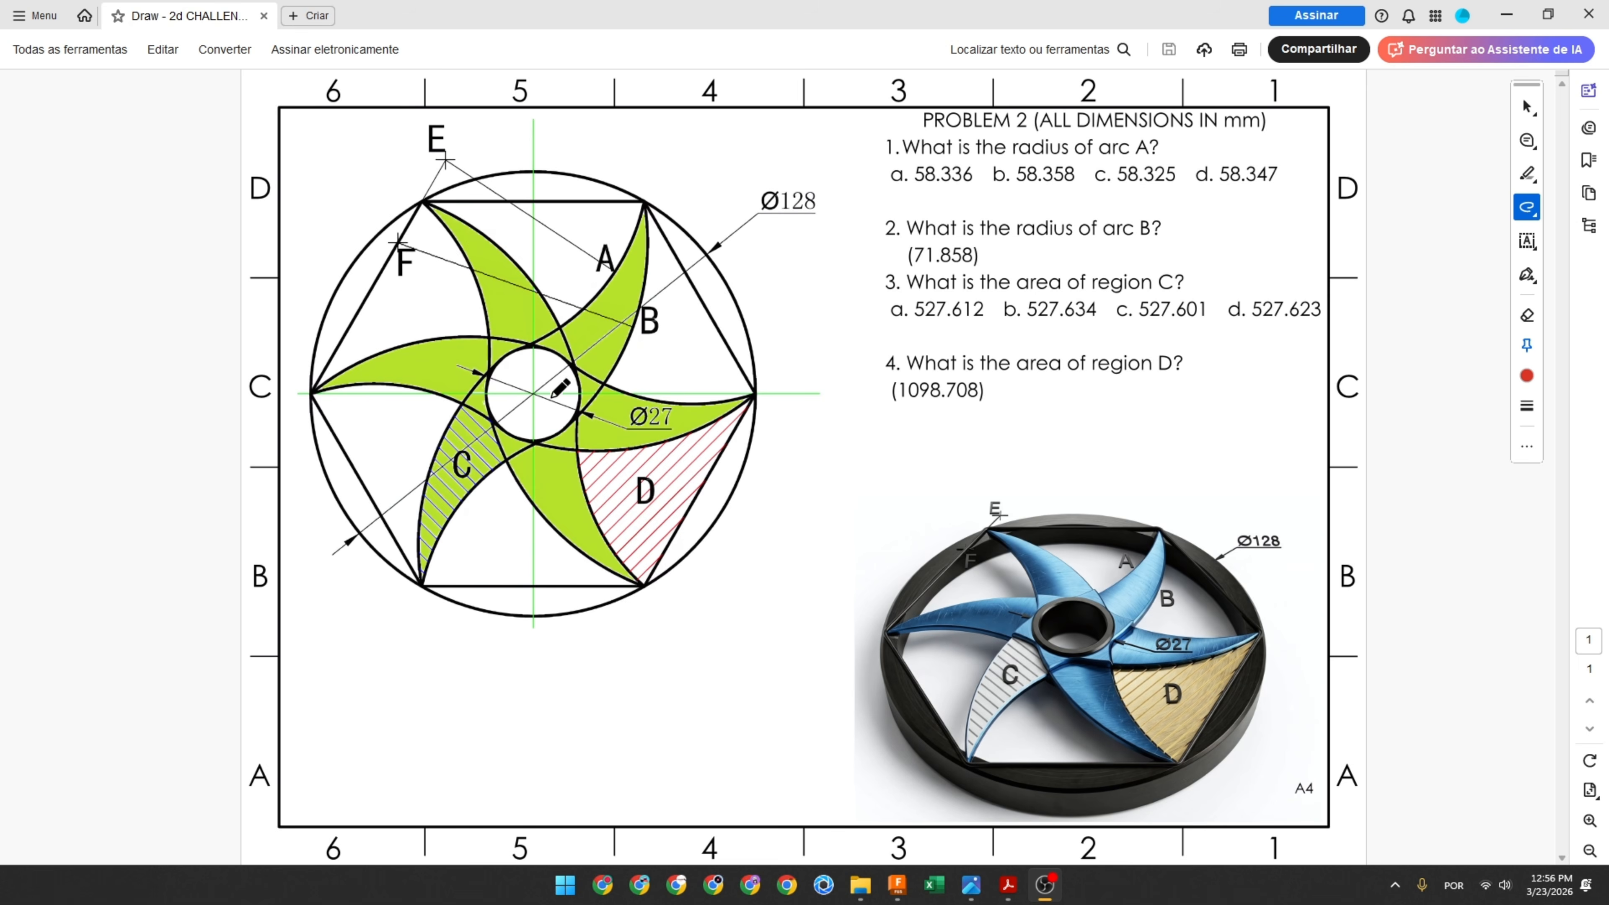
Step: Mark the inner circle, its Ø27 label, the outer circle and its Ø128 label in red on the PDF drawing
{"action": "left_click_drag", "start_coordinate": [323, 168], "coordinate": [345, 206]}
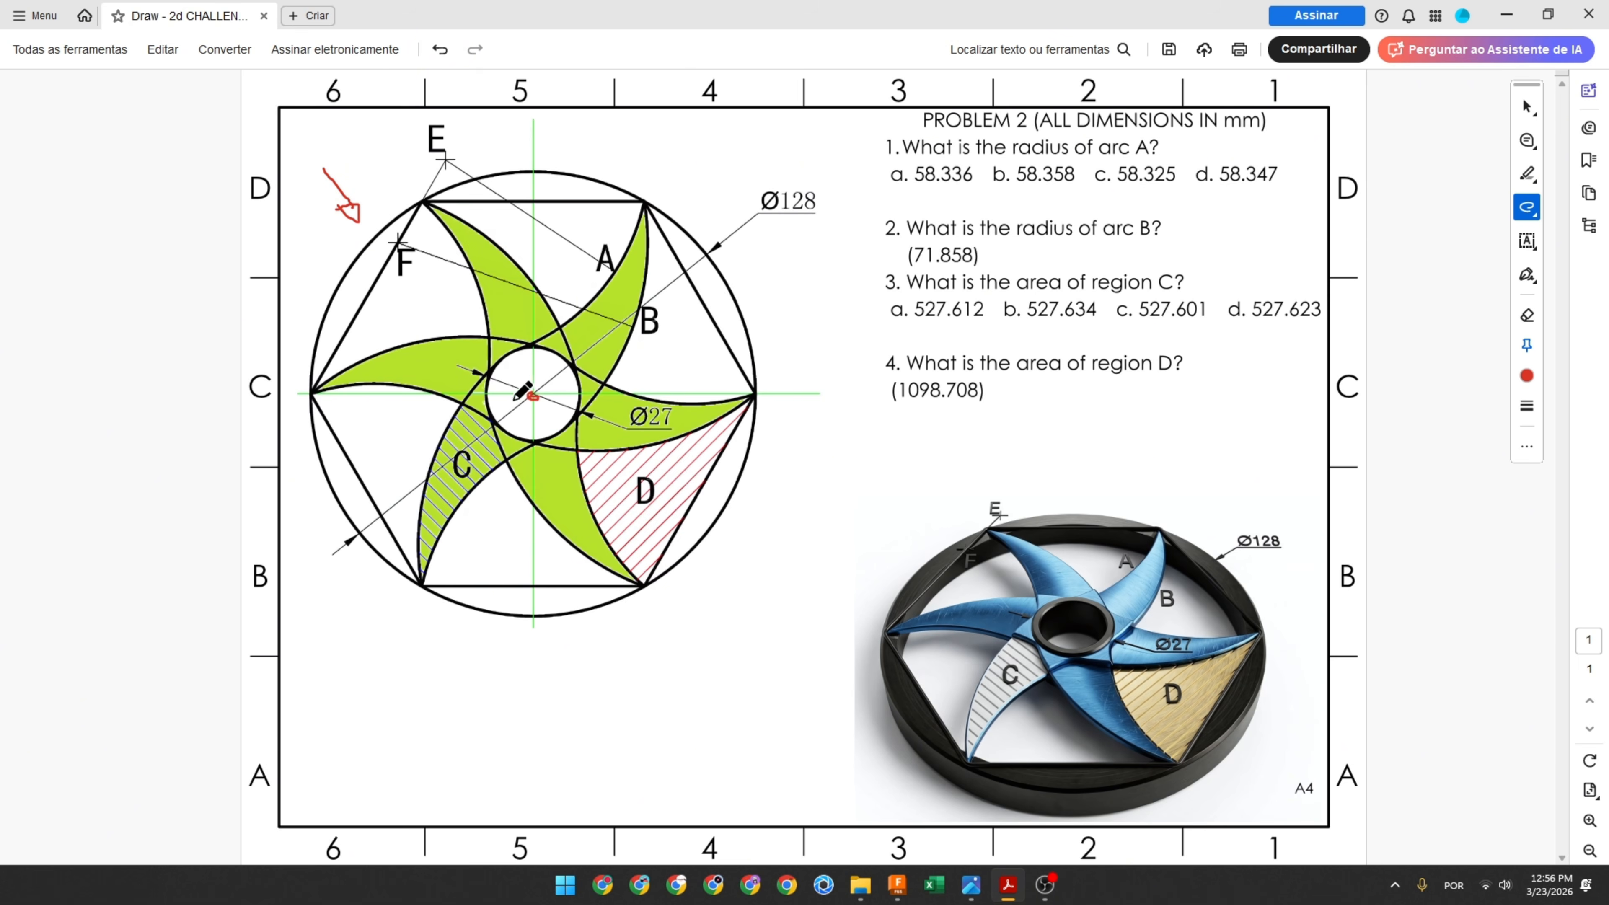
{"action": "scroll", "coordinate": [495, 369], "scroll_direction": "up", "scroll_amount": 2, "text": "ctrl"}
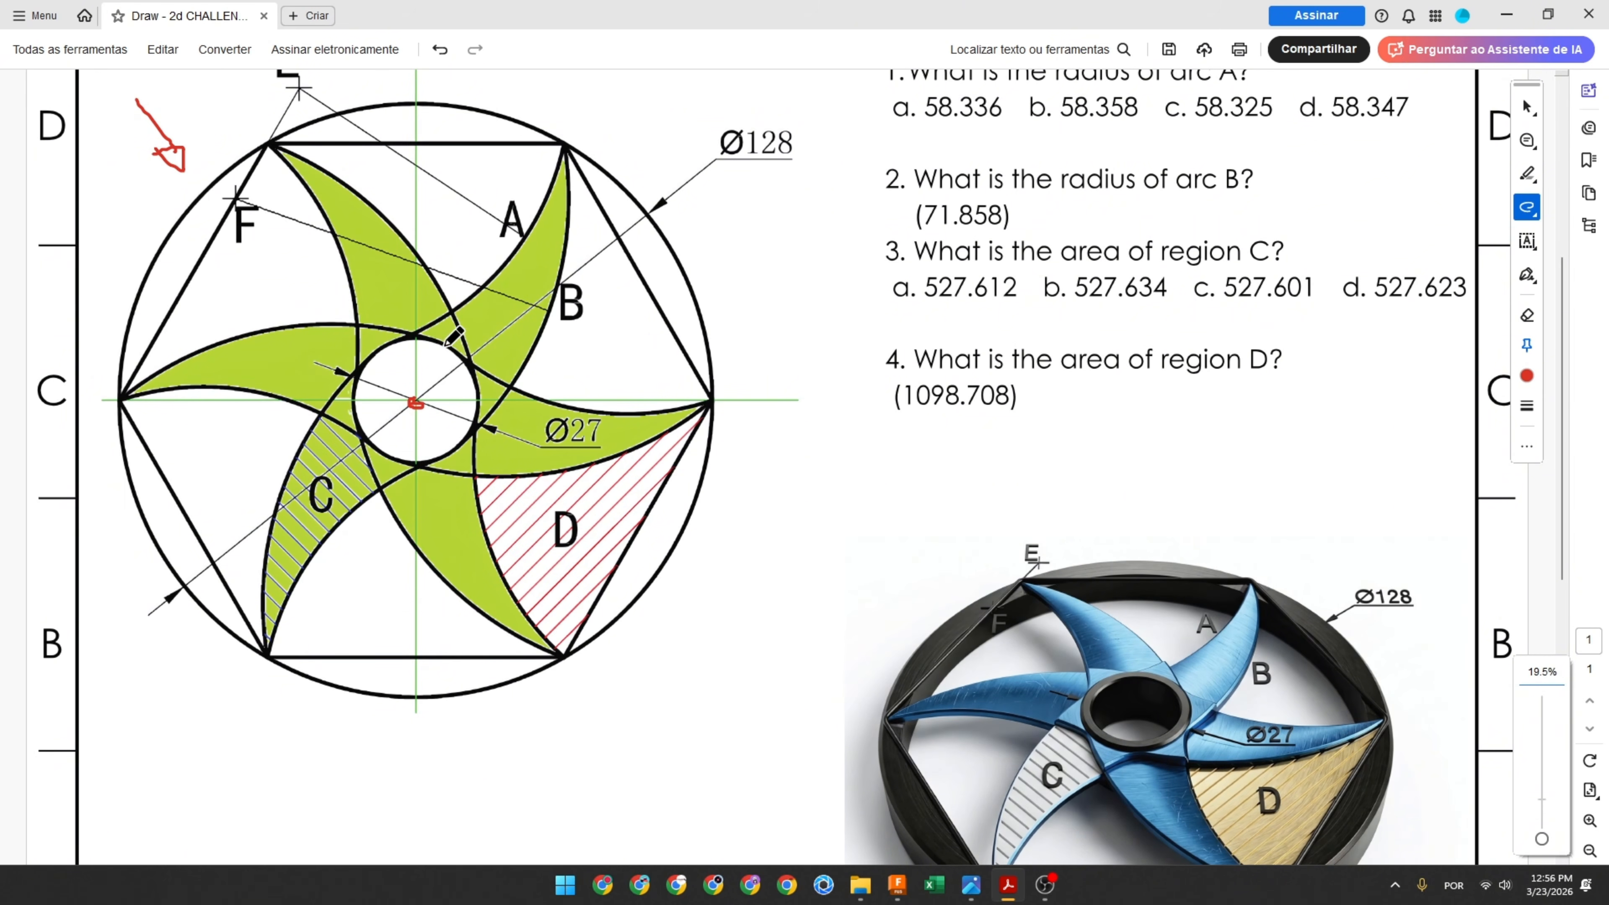
{"action": "mouse_move", "coordinate": [443, 343]}
{"action": "left_mouse_down"}
{"action": "mouse_move", "coordinate": [368, 360]}
{"action": "mouse_move", "coordinate": [348, 412]}
{"action": "mouse_move", "coordinate": [410, 461]}
{"action": "mouse_move", "coordinate": [484, 415]}
{"action": "mouse_move", "coordinate": [475, 361]}
{"action": "mouse_move", "coordinate": [428, 339]}
{"action": "left_mouse_up"}
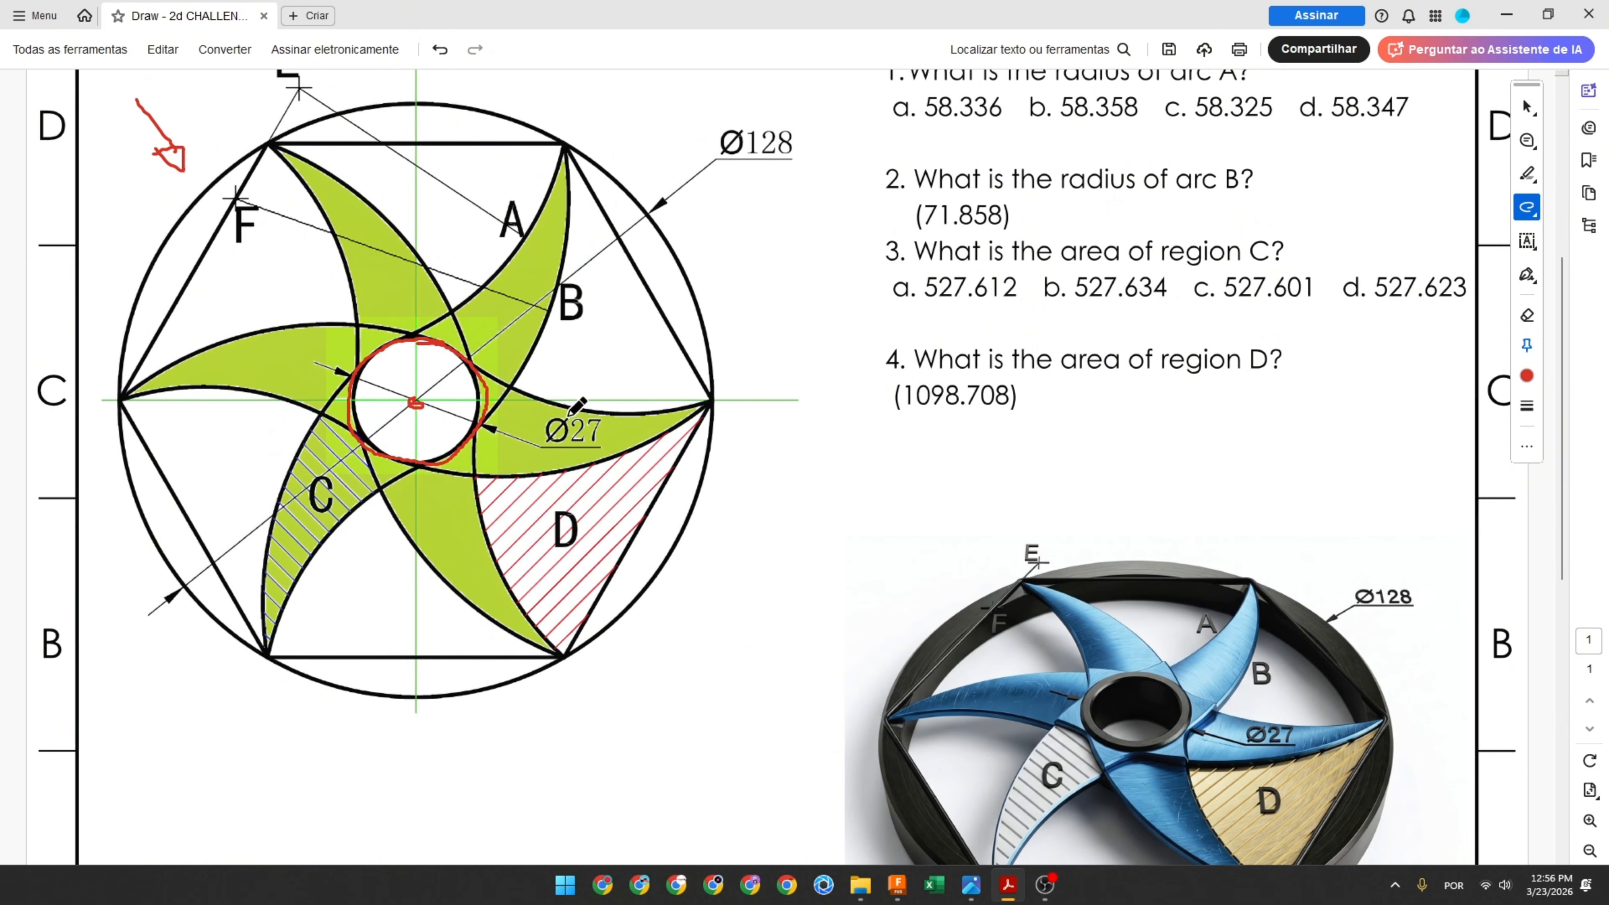
{"action": "mouse_move", "coordinate": [537, 414]}
{"action": "left_mouse_down"}
{"action": "mouse_move", "coordinate": [610, 428]}
{"action": "mouse_move", "coordinate": [571, 453]}
{"action": "mouse_move", "coordinate": [536, 432]}
{"action": "left_mouse_up"}
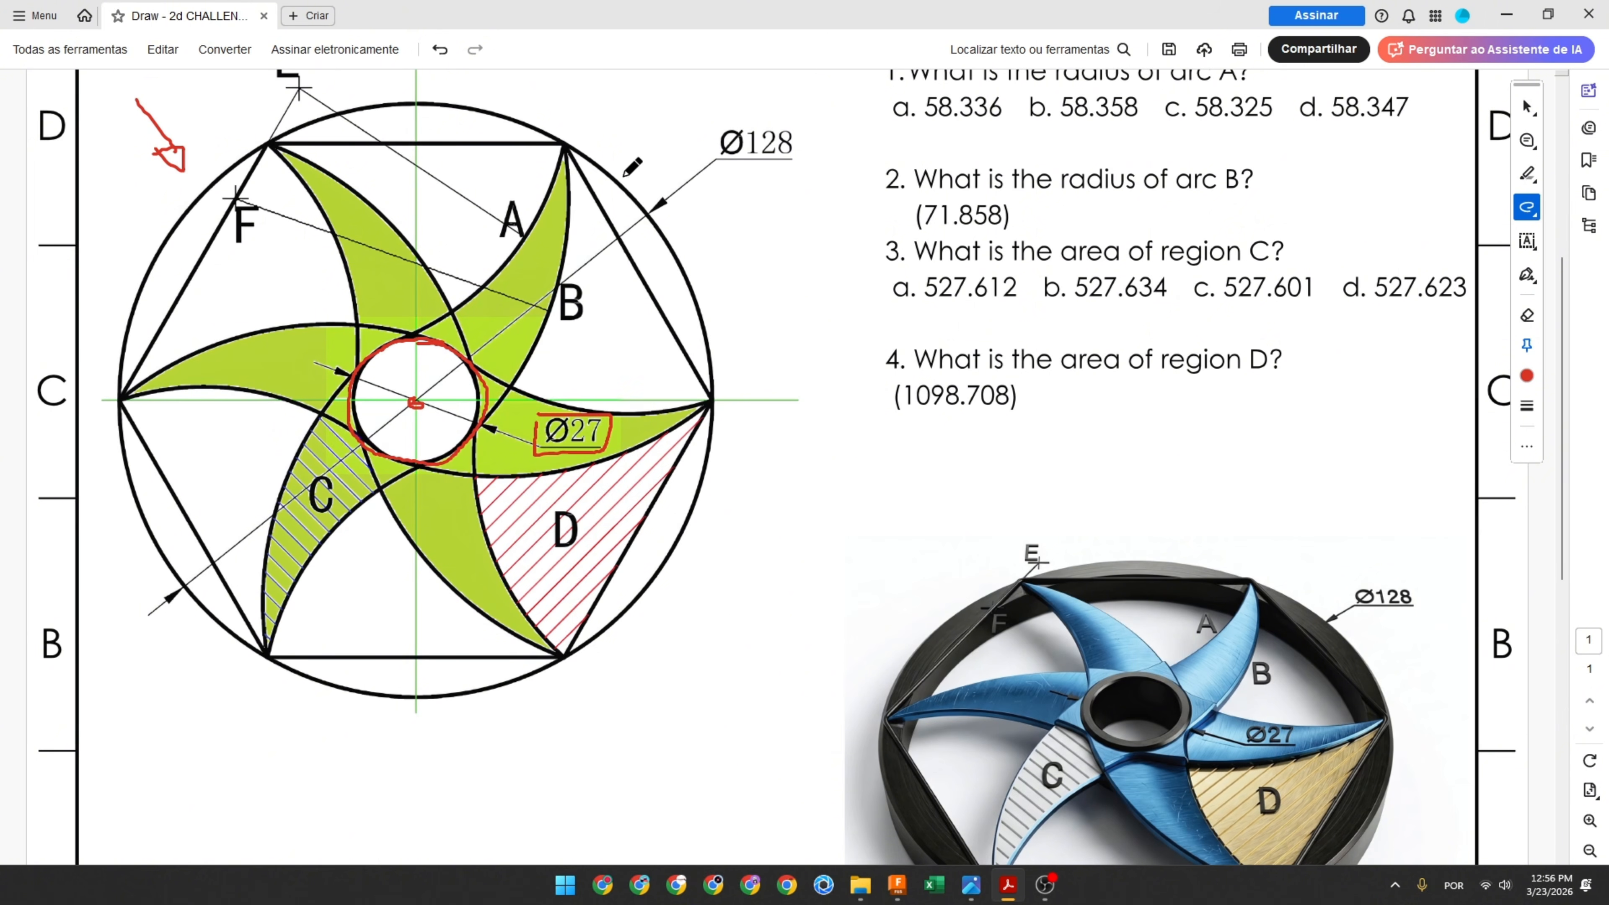
{"action": "left_click_drag", "start_coordinate": [614, 179], "coordinate": [655, 211]}
{"action": "mouse_move", "coordinate": [709, 120]}
{"action": "left_mouse_down"}
{"action": "mouse_move", "coordinate": [711, 142]}
{"action": "mouse_move", "coordinate": [774, 168]}
{"action": "mouse_move", "coordinate": [804, 120]}
{"action": "mouse_move", "coordinate": [712, 120]}
{"action": "left_mouse_up"}
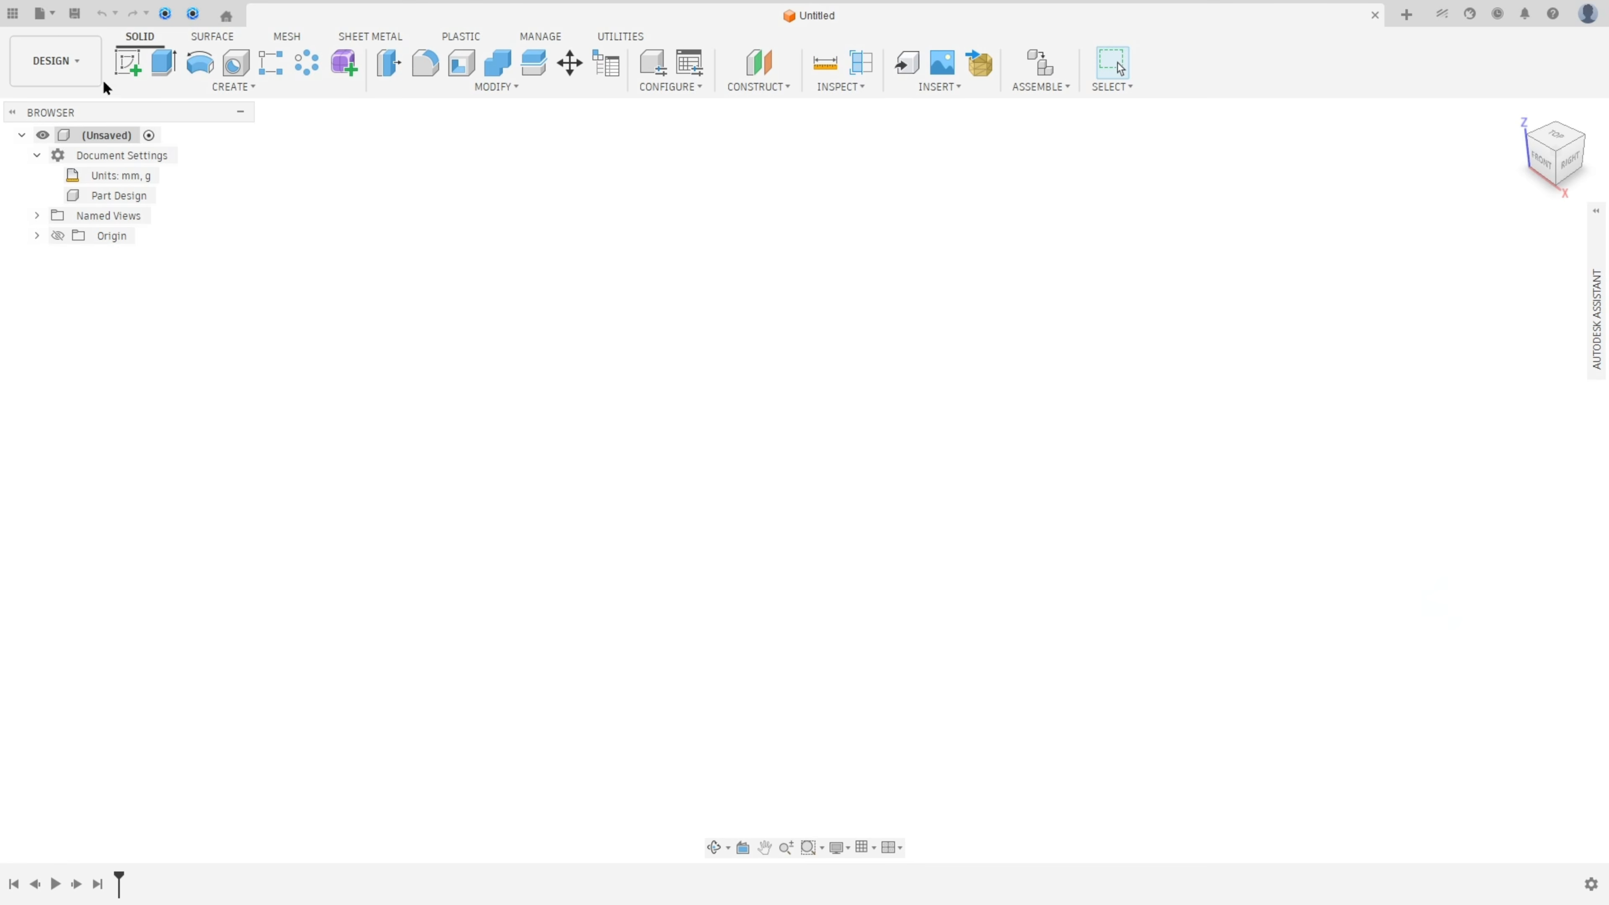
Step: In Fusion, start a sketch on the horizontal origin plane, draw a 27 mm diameter circle centred on the origin, and place its dimension outside
{"action": "left_click", "coordinate": [127, 65]}
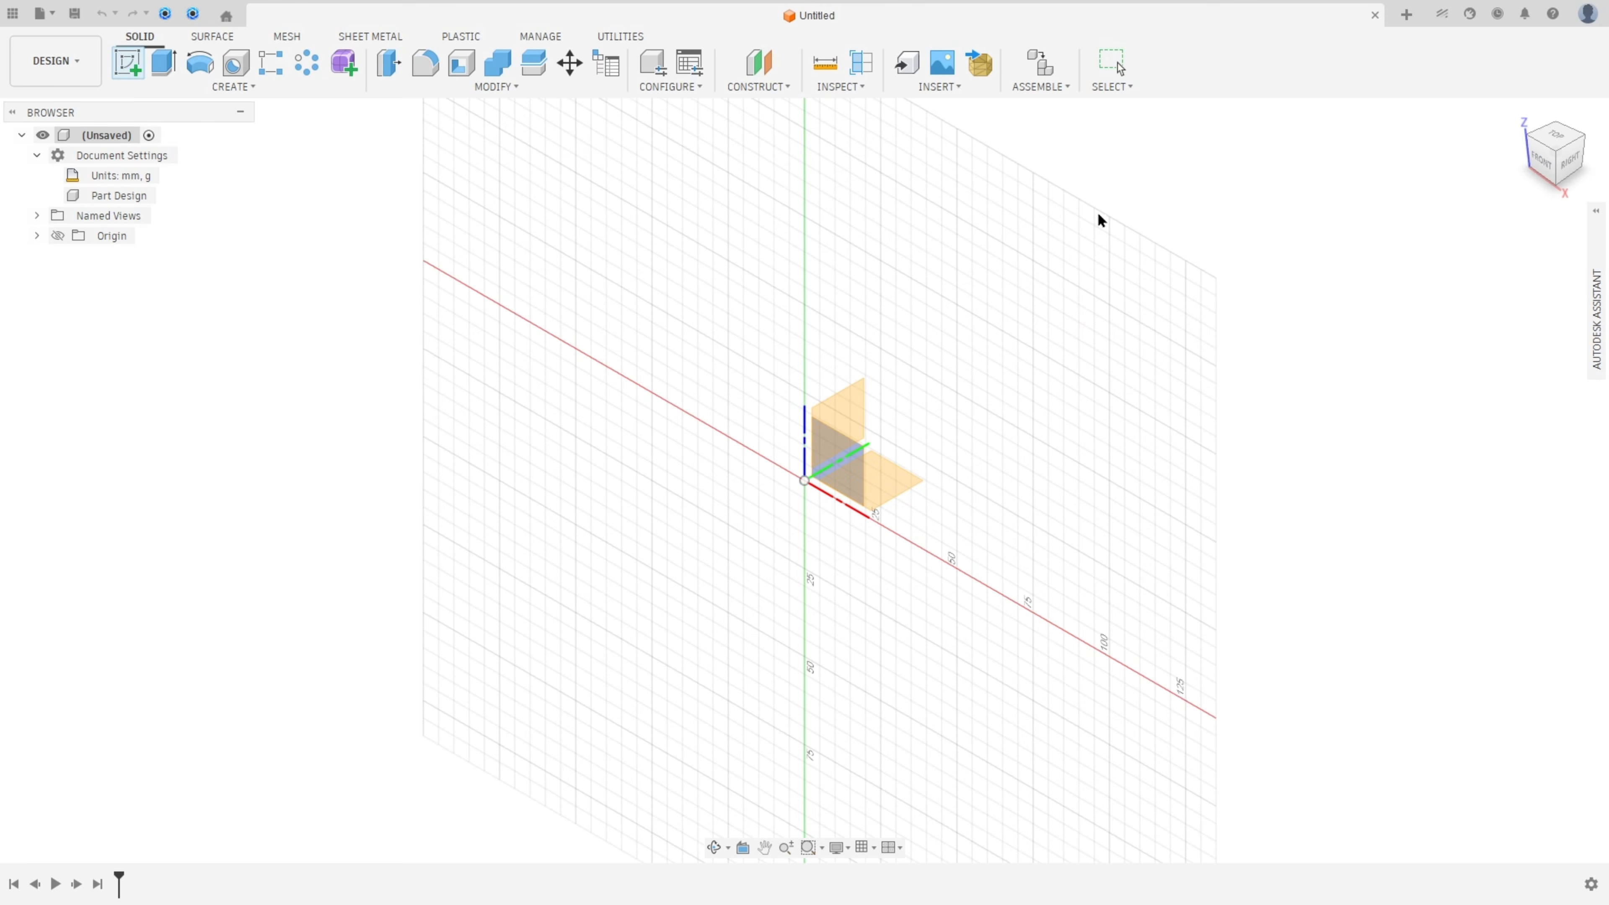
{"action": "left_click", "coordinate": [890, 487]}
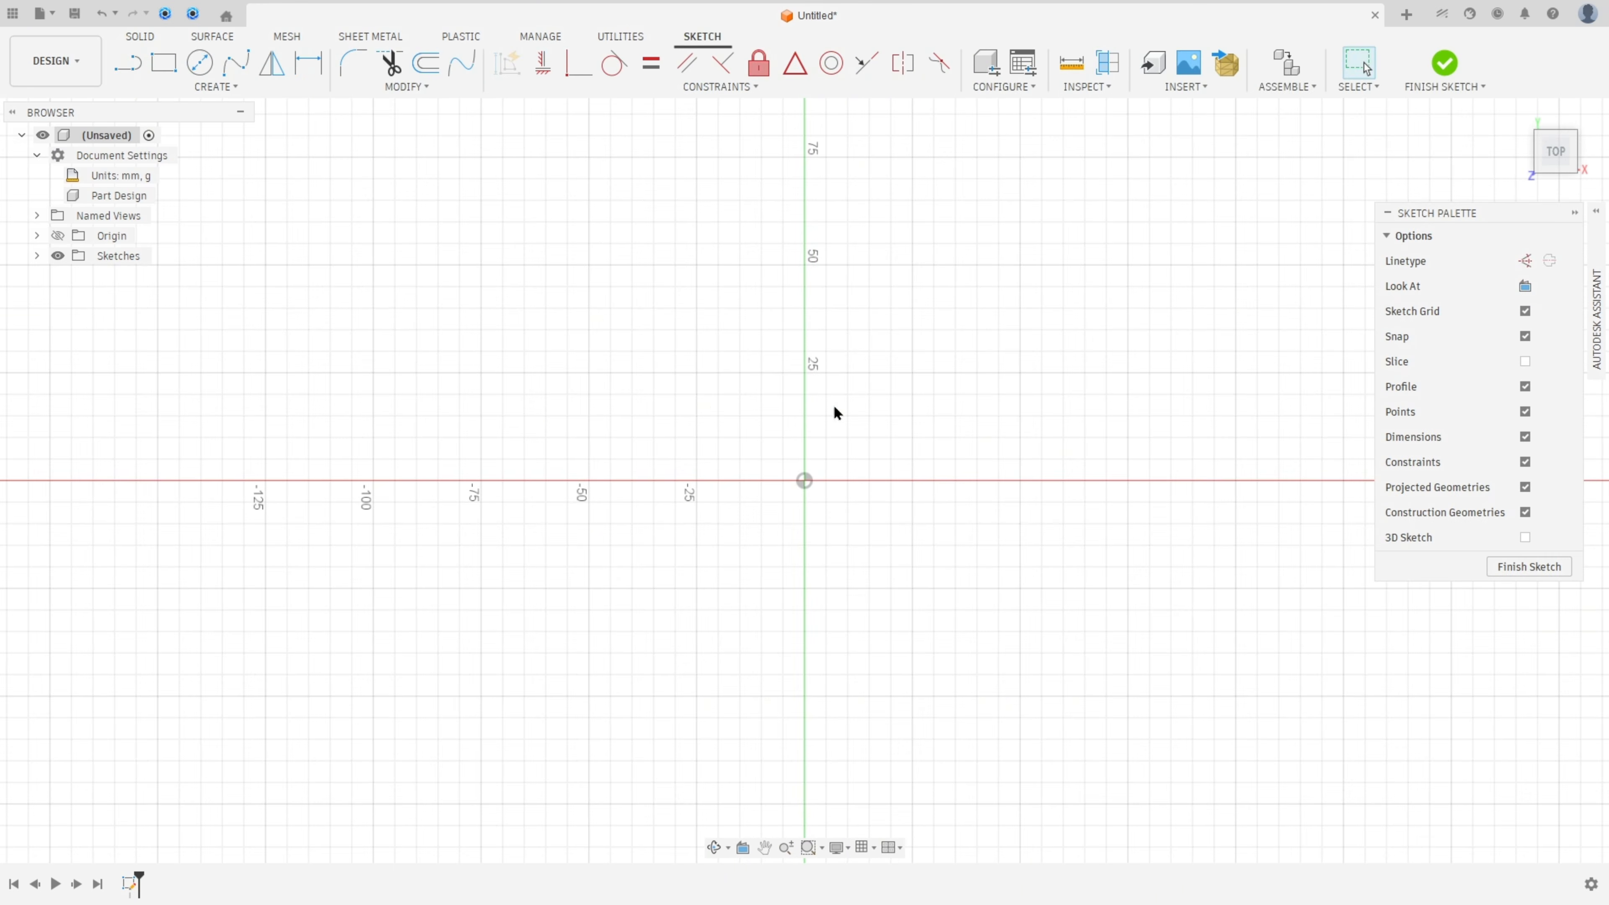
{"action": "left_click", "coordinate": [202, 64]}
{"action": "left_click", "coordinate": [805, 481]}
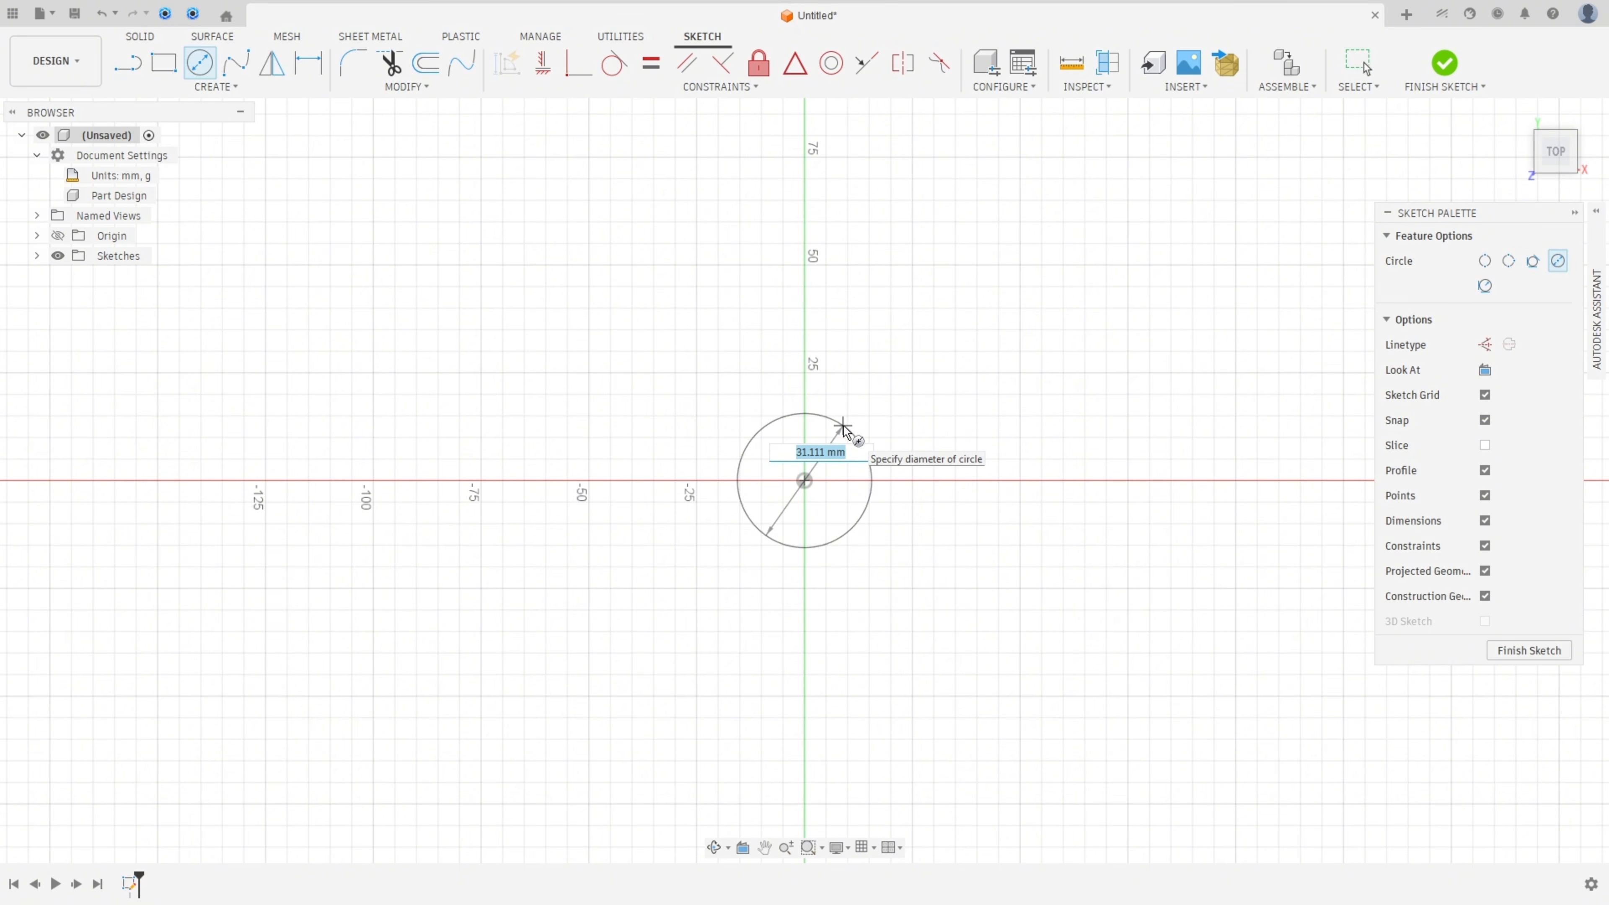
{"action": "type", "text": "27"}
{"action": "key", "text": "Return"}
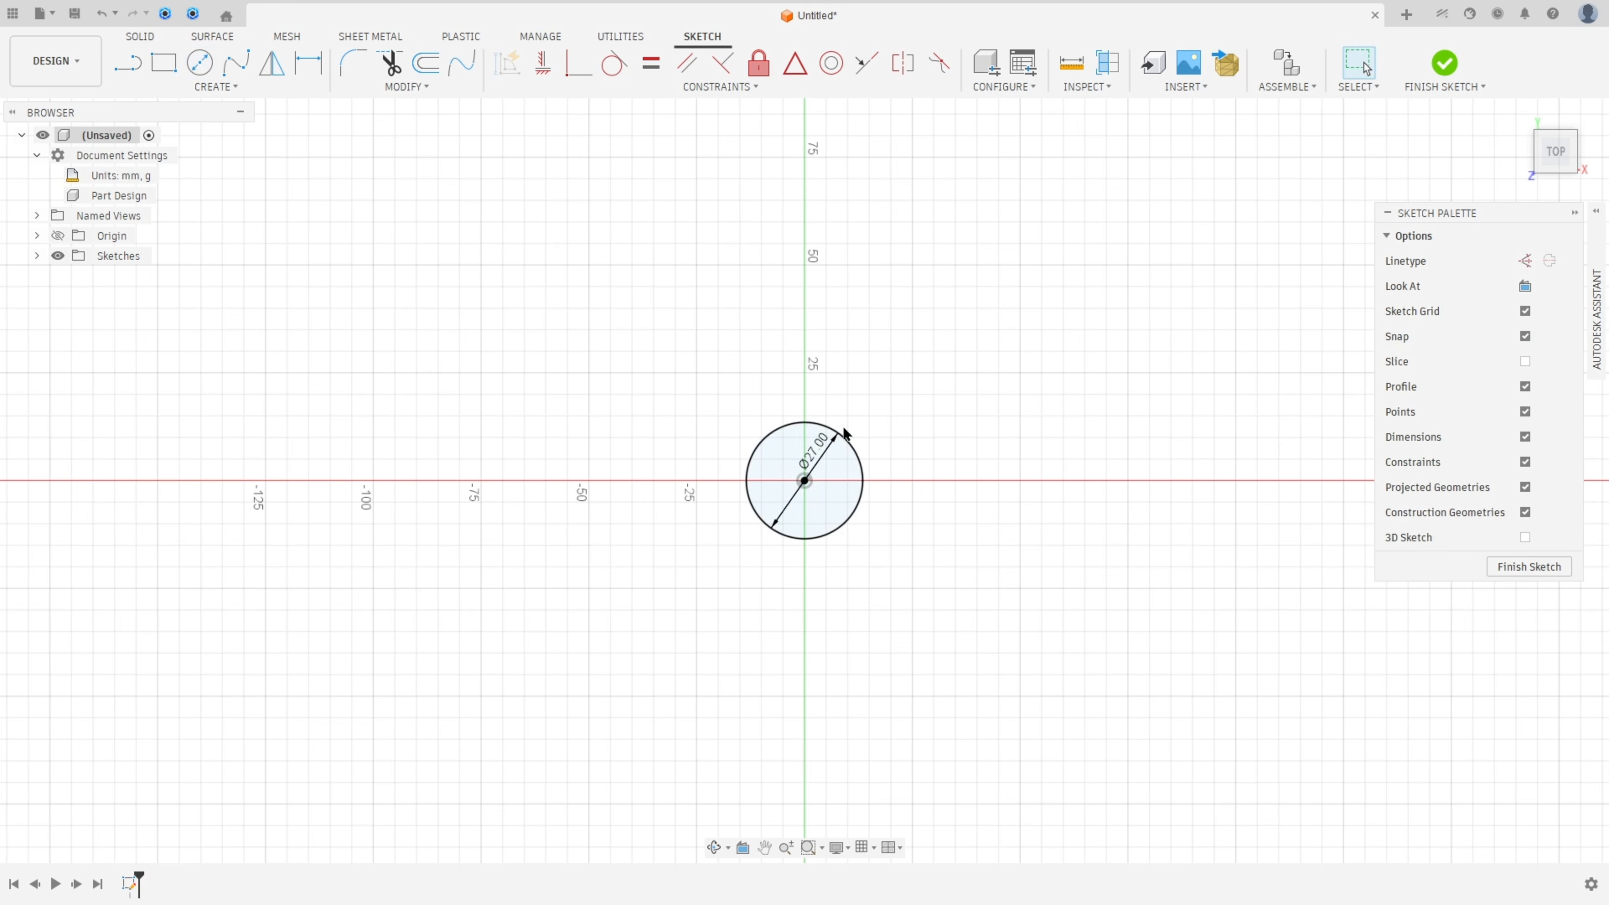
{"action": "mouse_move", "coordinate": [817, 451]}
{"action": "left_mouse_down"}
{"action": "mouse_move", "coordinate": [830, 498]}
{"action": "mouse_move", "coordinate": [734, 604]}
{"action": "mouse_move", "coordinate": [689, 587]}
{"action": "left_mouse_up"}
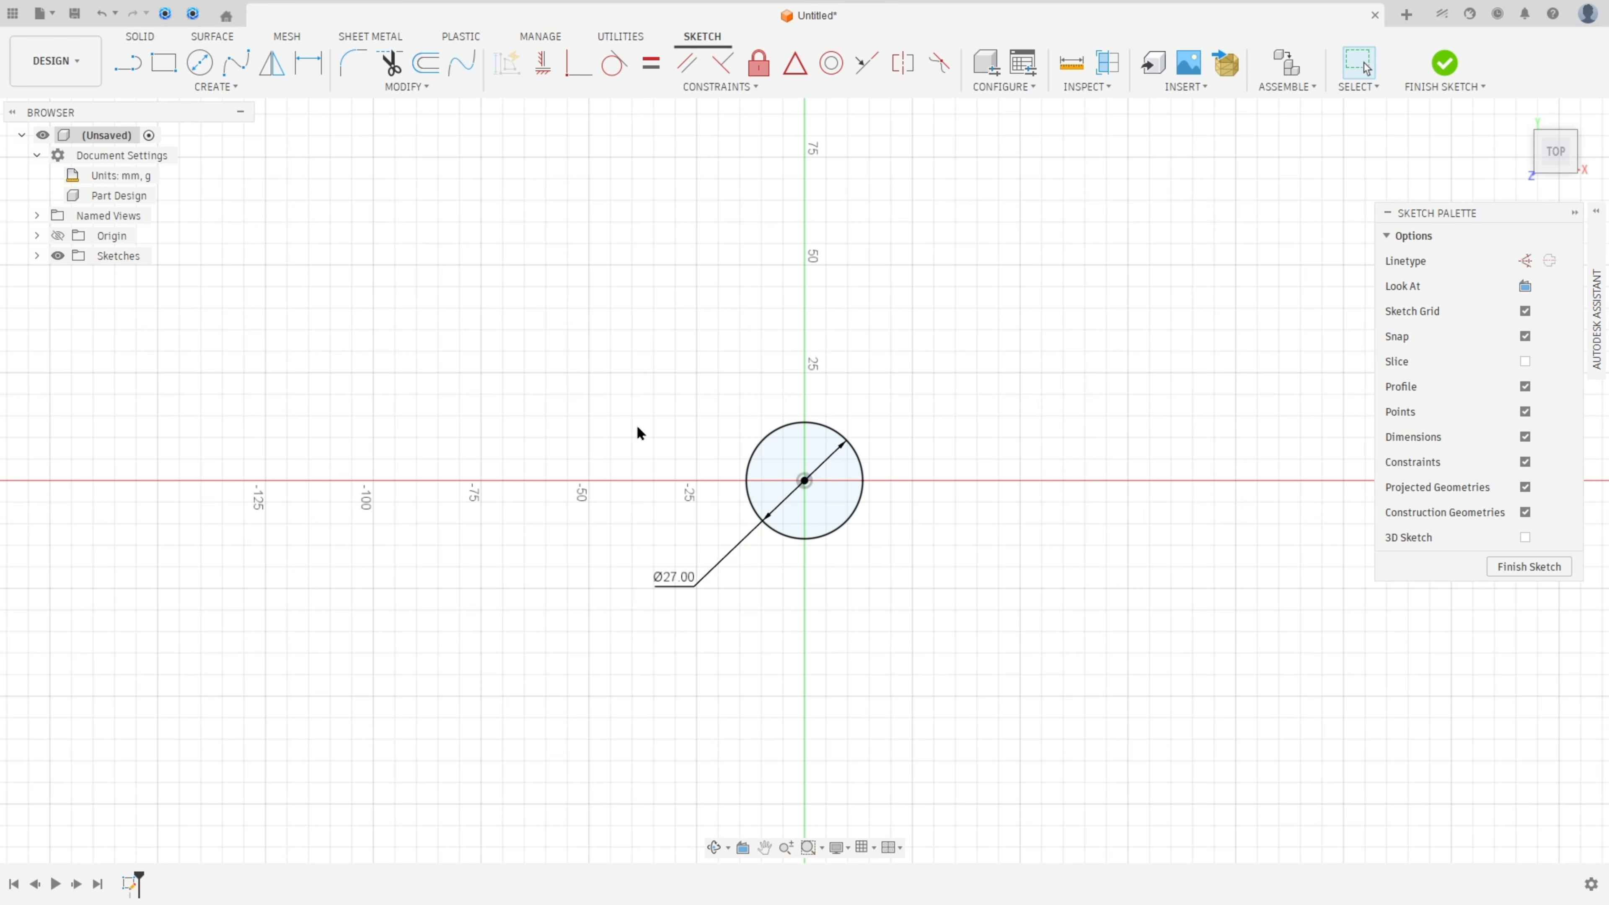
Step: Draw a concentric 128 mm diameter circle centred on the origin and place its dimension outside the circle
{"action": "key", "text": "c"}
{"action": "left_click", "coordinate": [804, 480]}
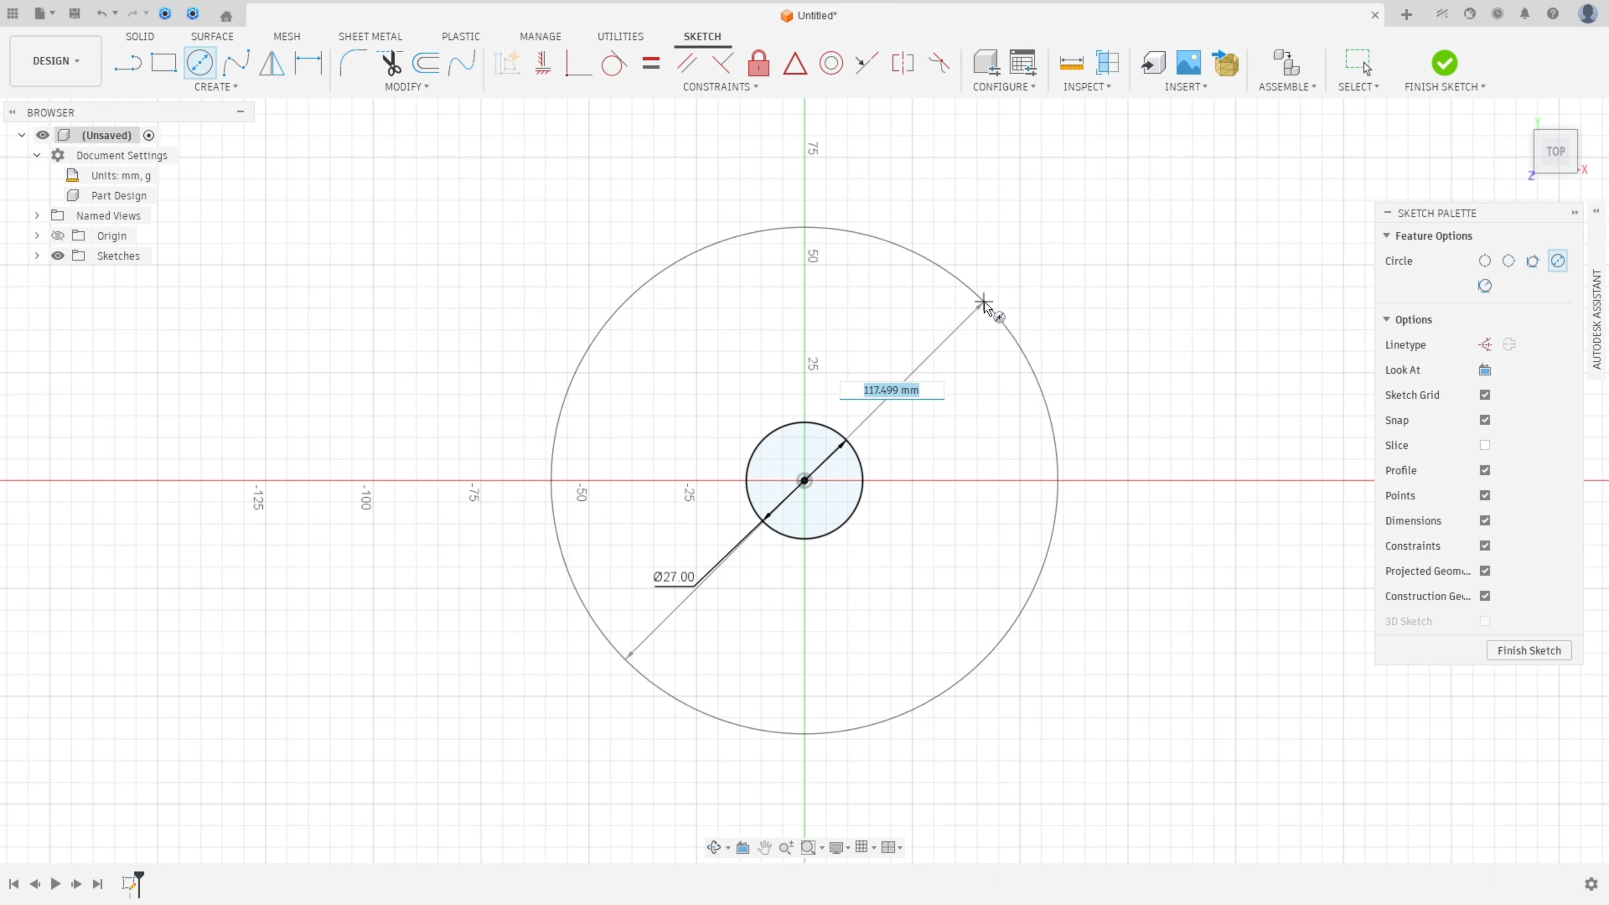
{"action": "type", "text": "12"}
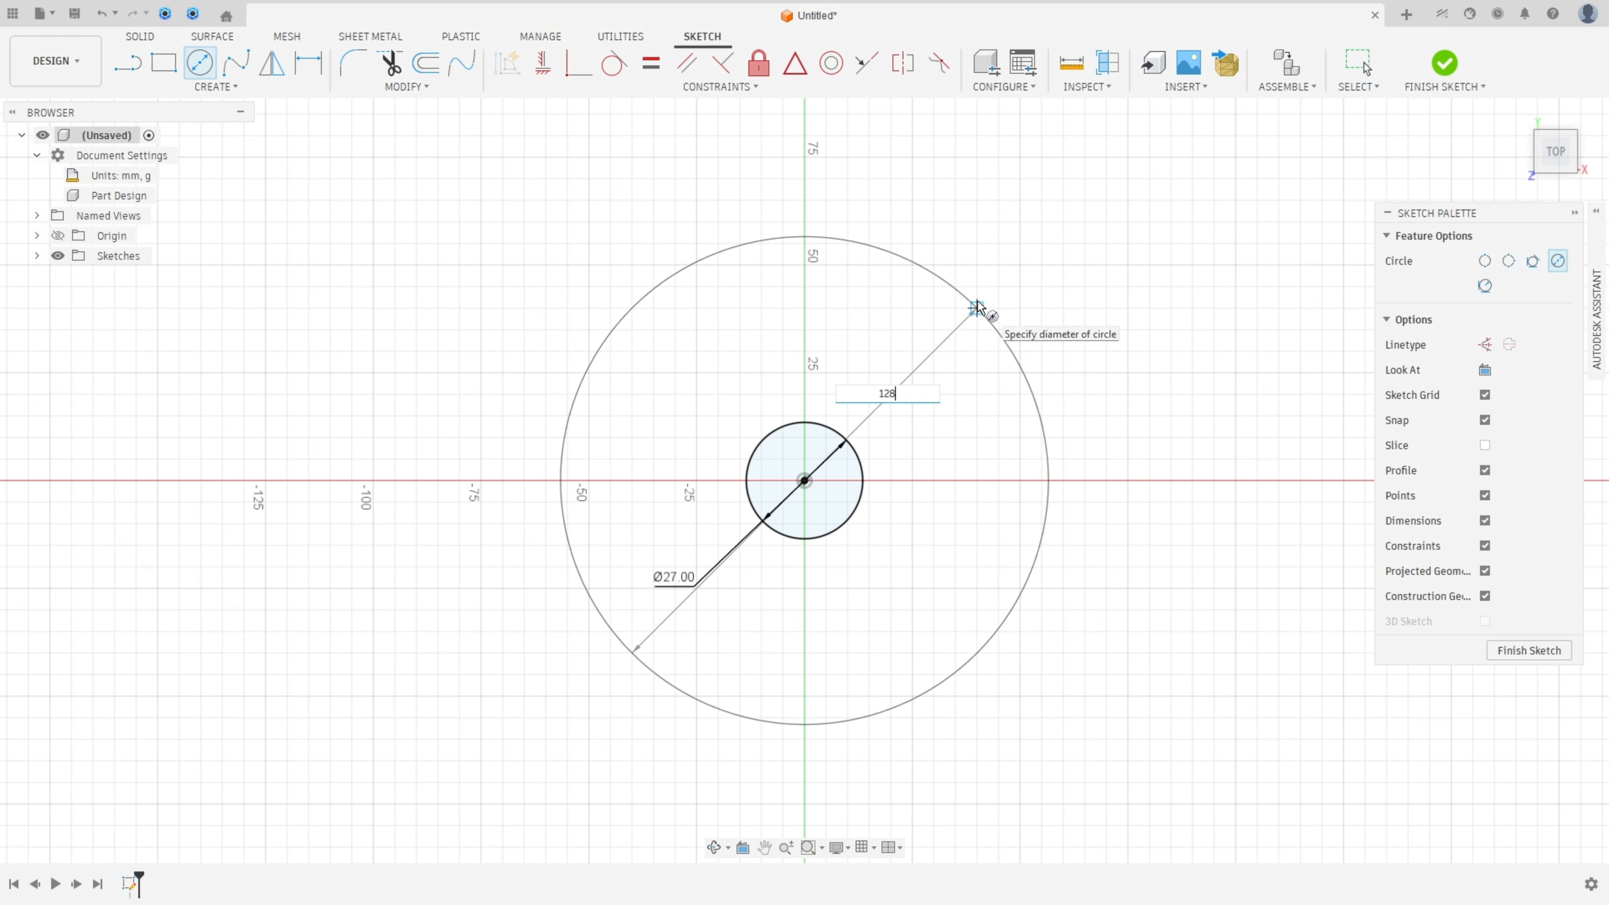
{"action": "type", "text": "8"}
{"action": "key", "text": "Return"}
{"action": "key", "text": "Escape"}
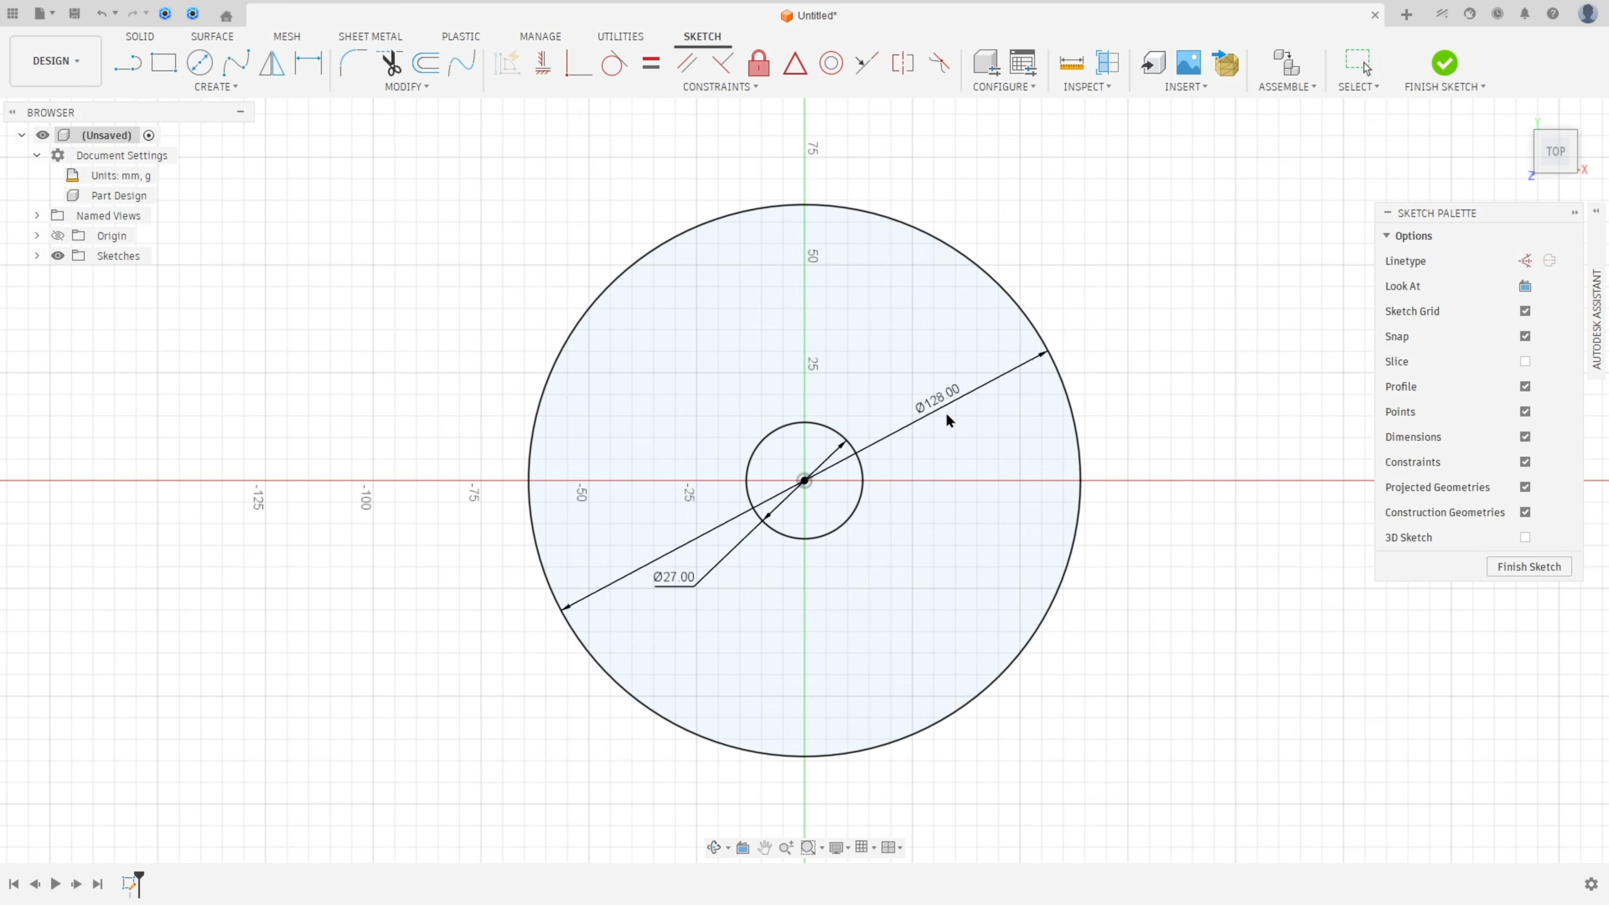
{"action": "left_click_drag", "start_coordinate": [947, 415], "coordinate": [1207, 468]}
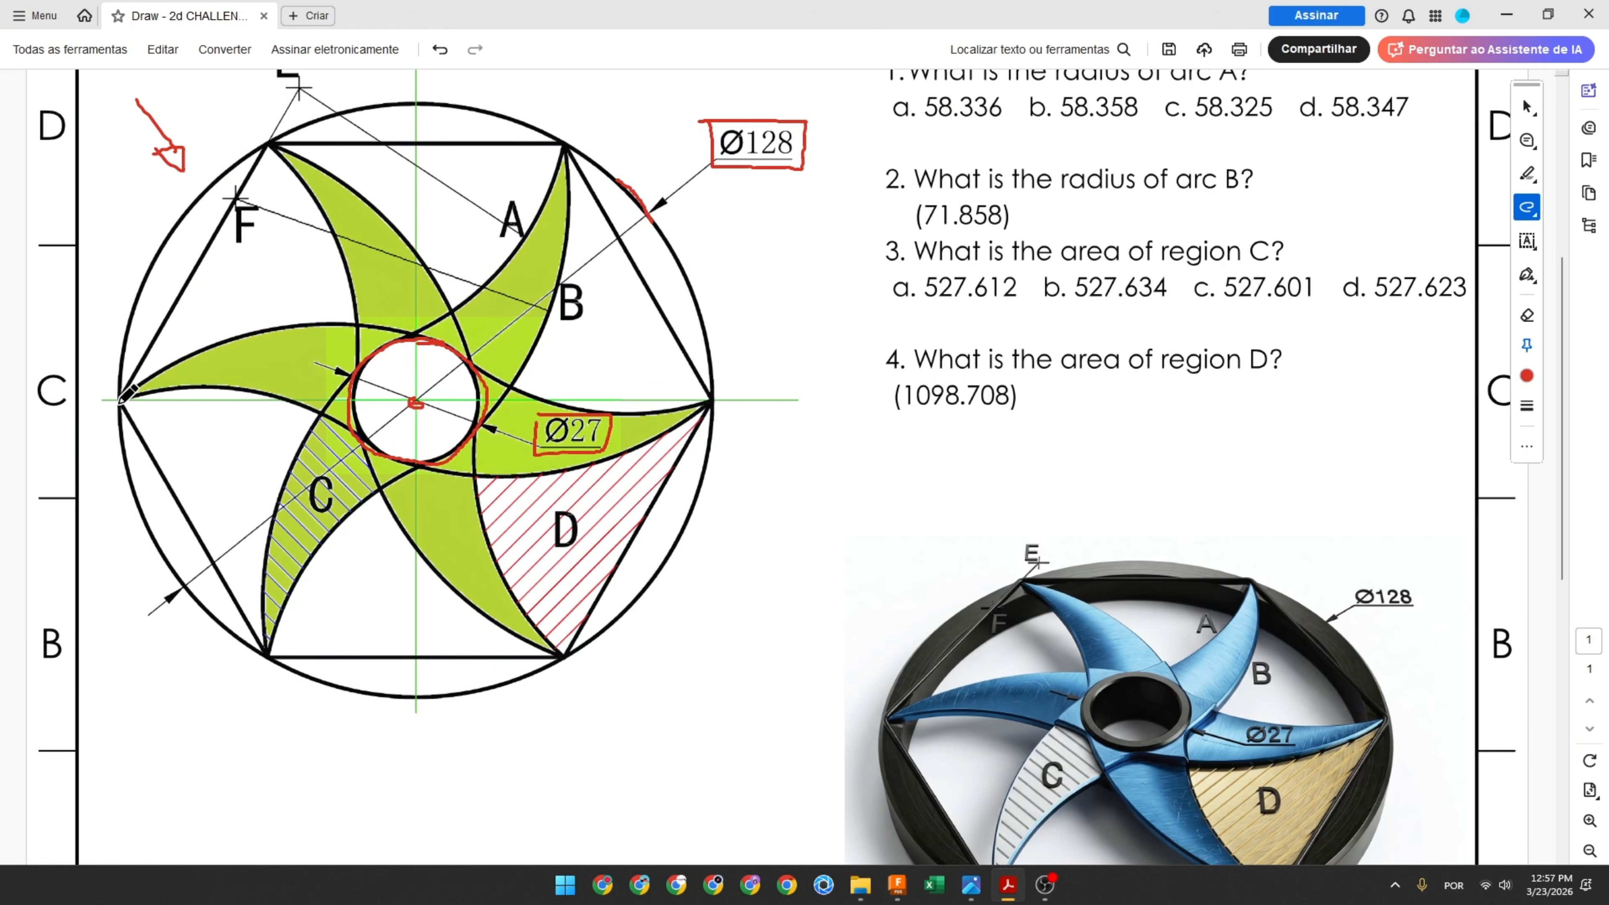
Step: In the PDF drawing, trace the hexagon's upper sides in red and mark its corners on the outer circle
{"action": "mouse_move", "coordinate": [122, 400]}
{"action": "left_mouse_down"}
{"action": "mouse_move", "coordinate": [261, 155]}
{"action": "mouse_move", "coordinate": [561, 138]}
{"action": "mouse_move", "coordinate": [614, 225]}
{"action": "left_mouse_up"}
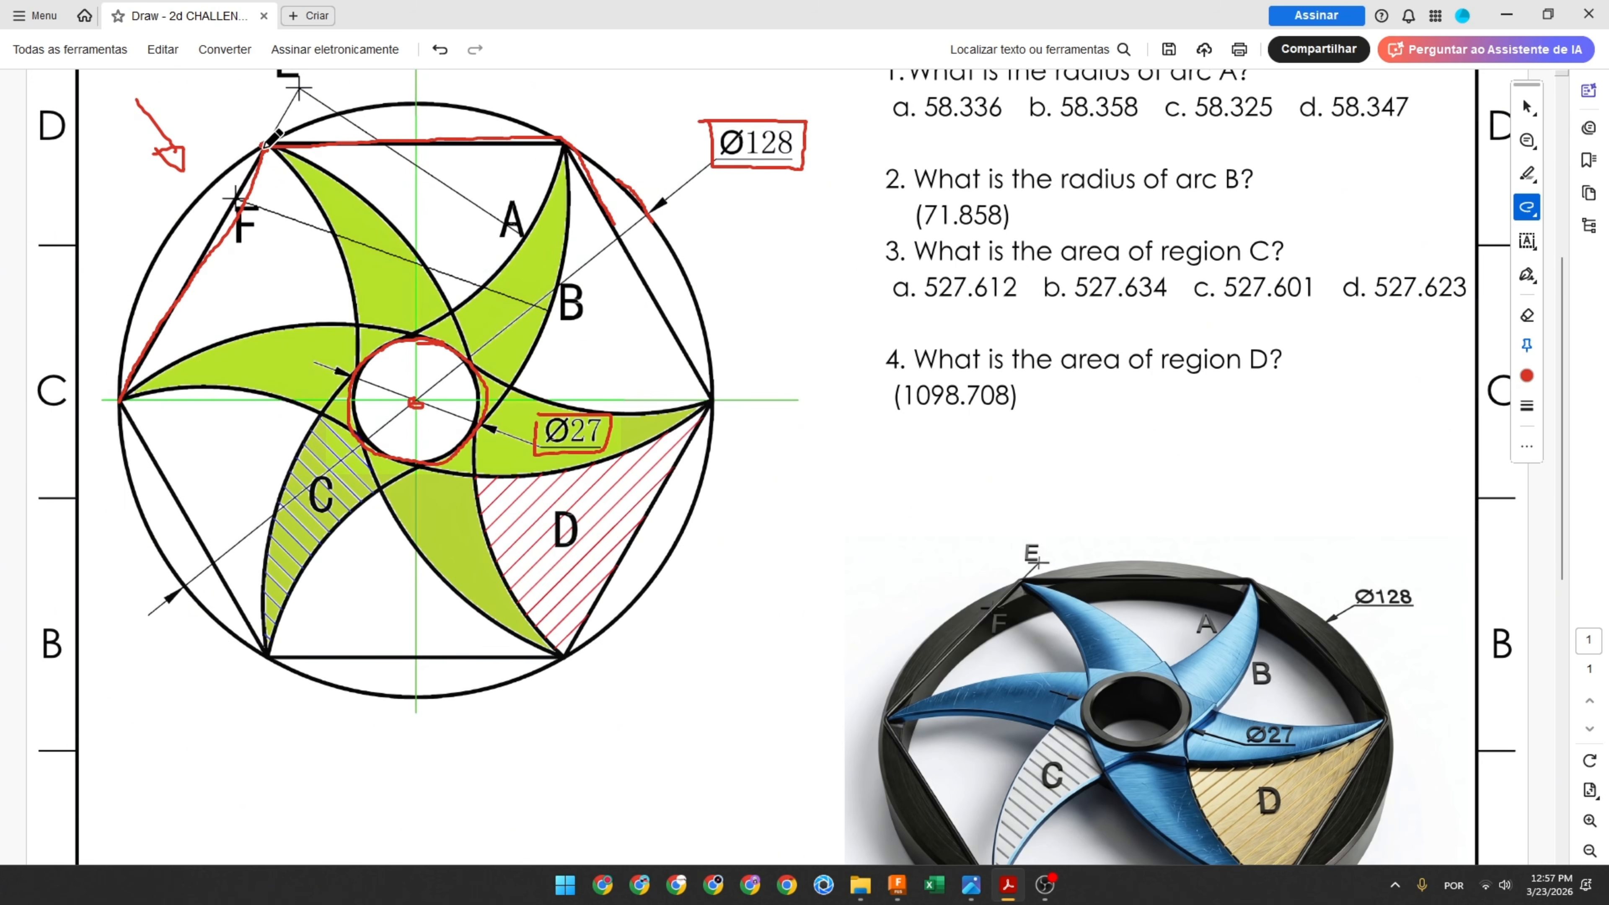
{"action": "left_click_drag", "start_coordinate": [468, 107], "coordinate": [510, 117]}
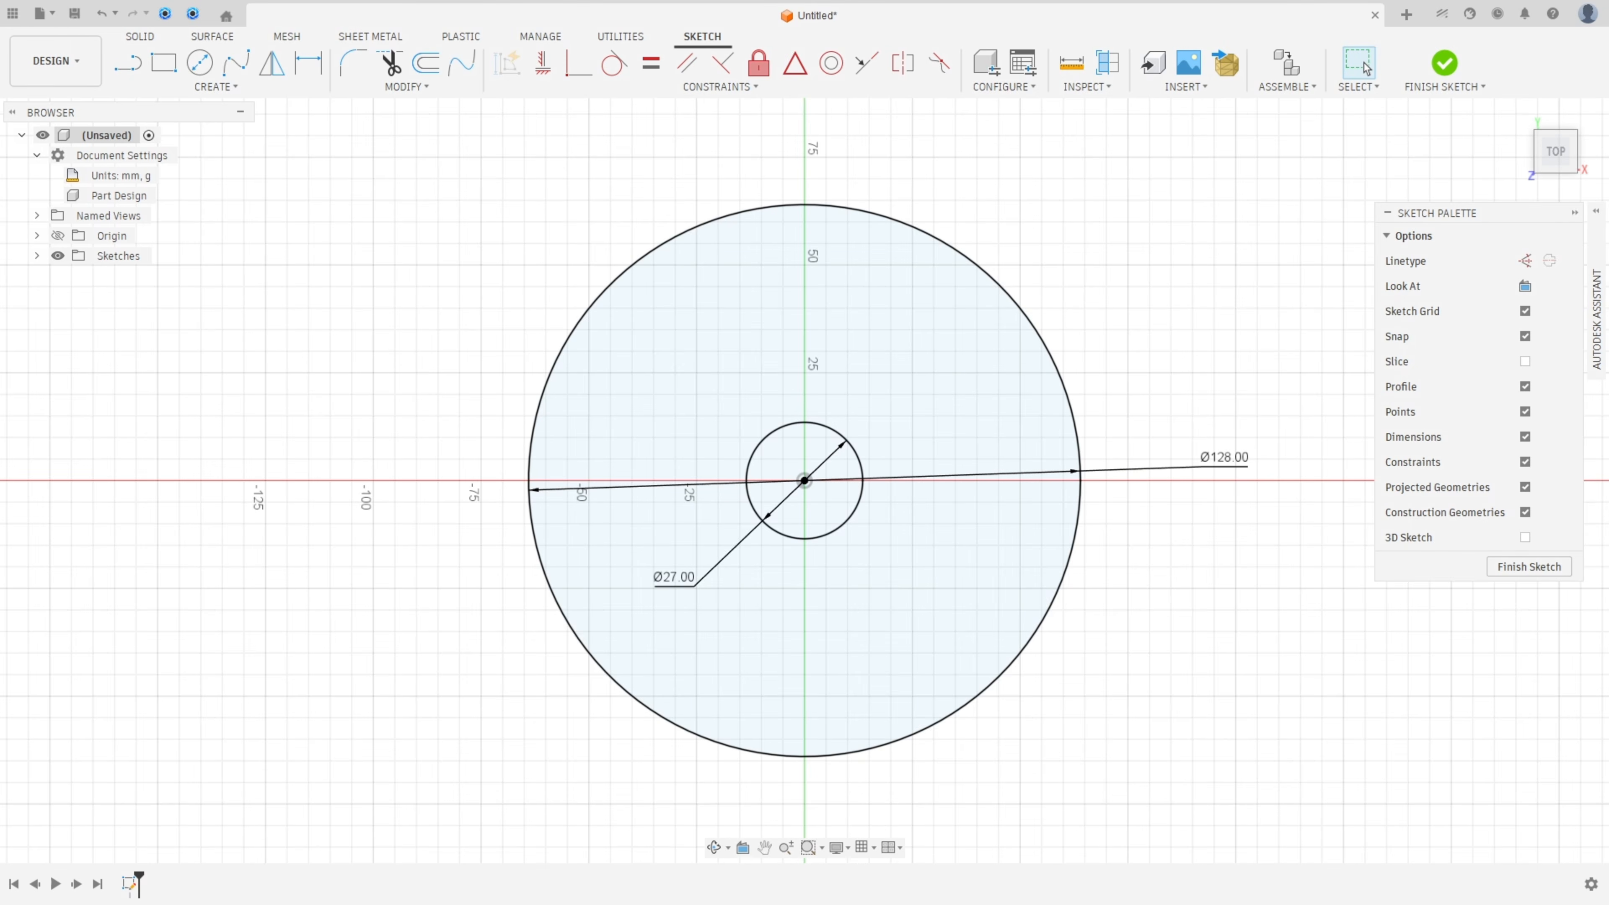
Step: Back in Fusion, sketch a six-sided circumscribed polygon centred on the origin with a radius of about 50 mm
{"action": "left_click", "coordinate": [212, 87]}
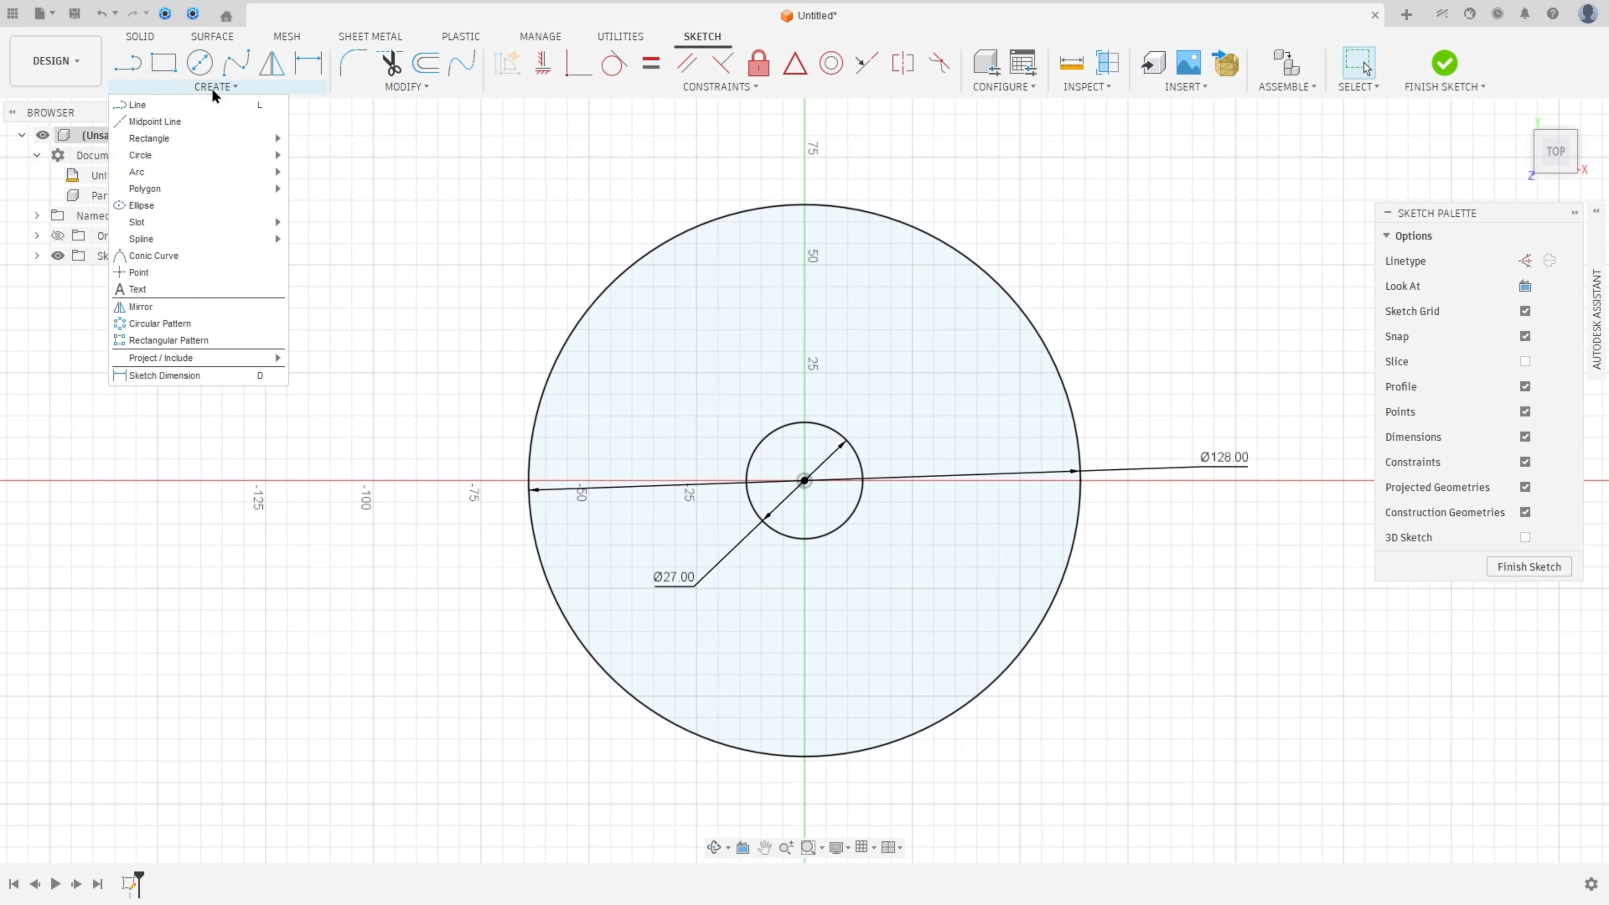
{"action": "mouse_move", "coordinate": [236, 190]}
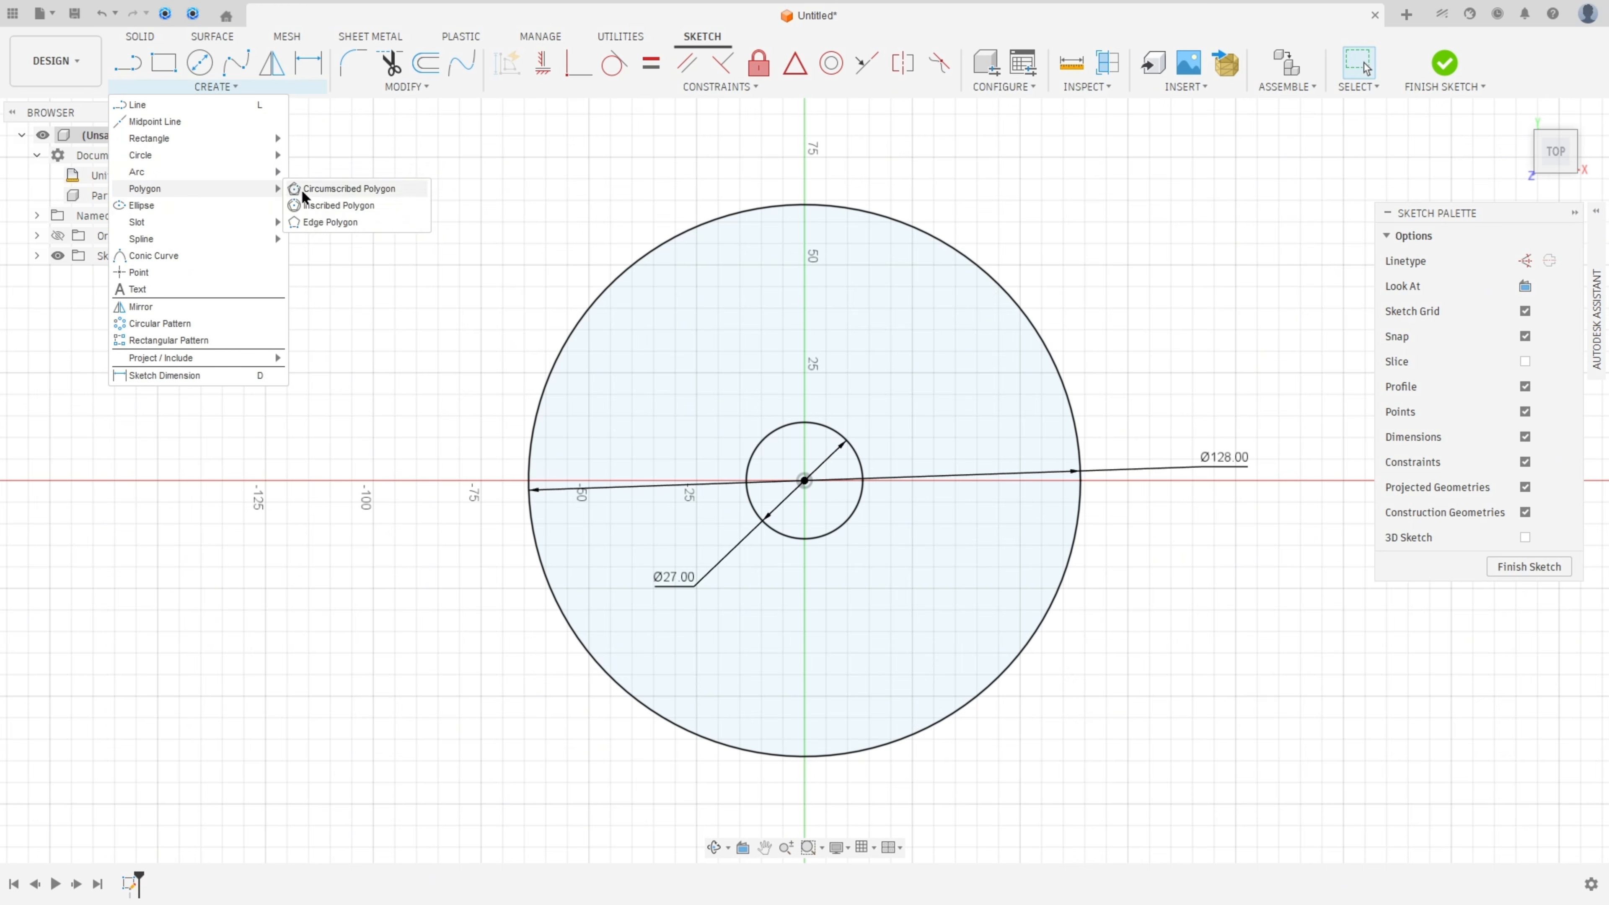
{"action": "left_click", "coordinate": [326, 189]}
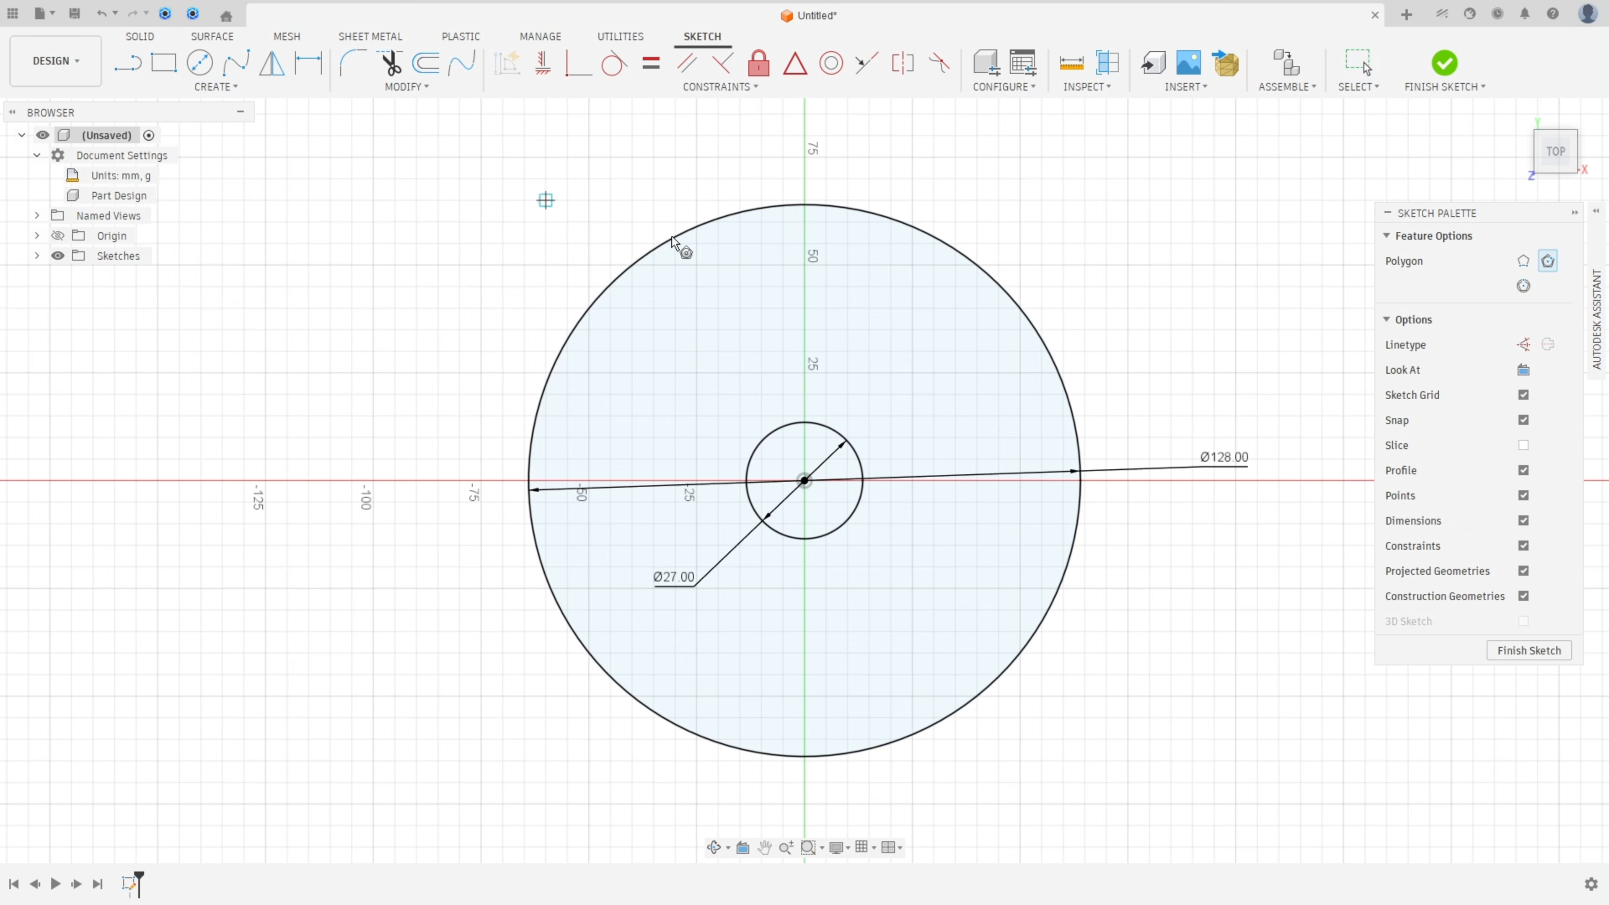
{"action": "left_click", "coordinate": [804, 481]}
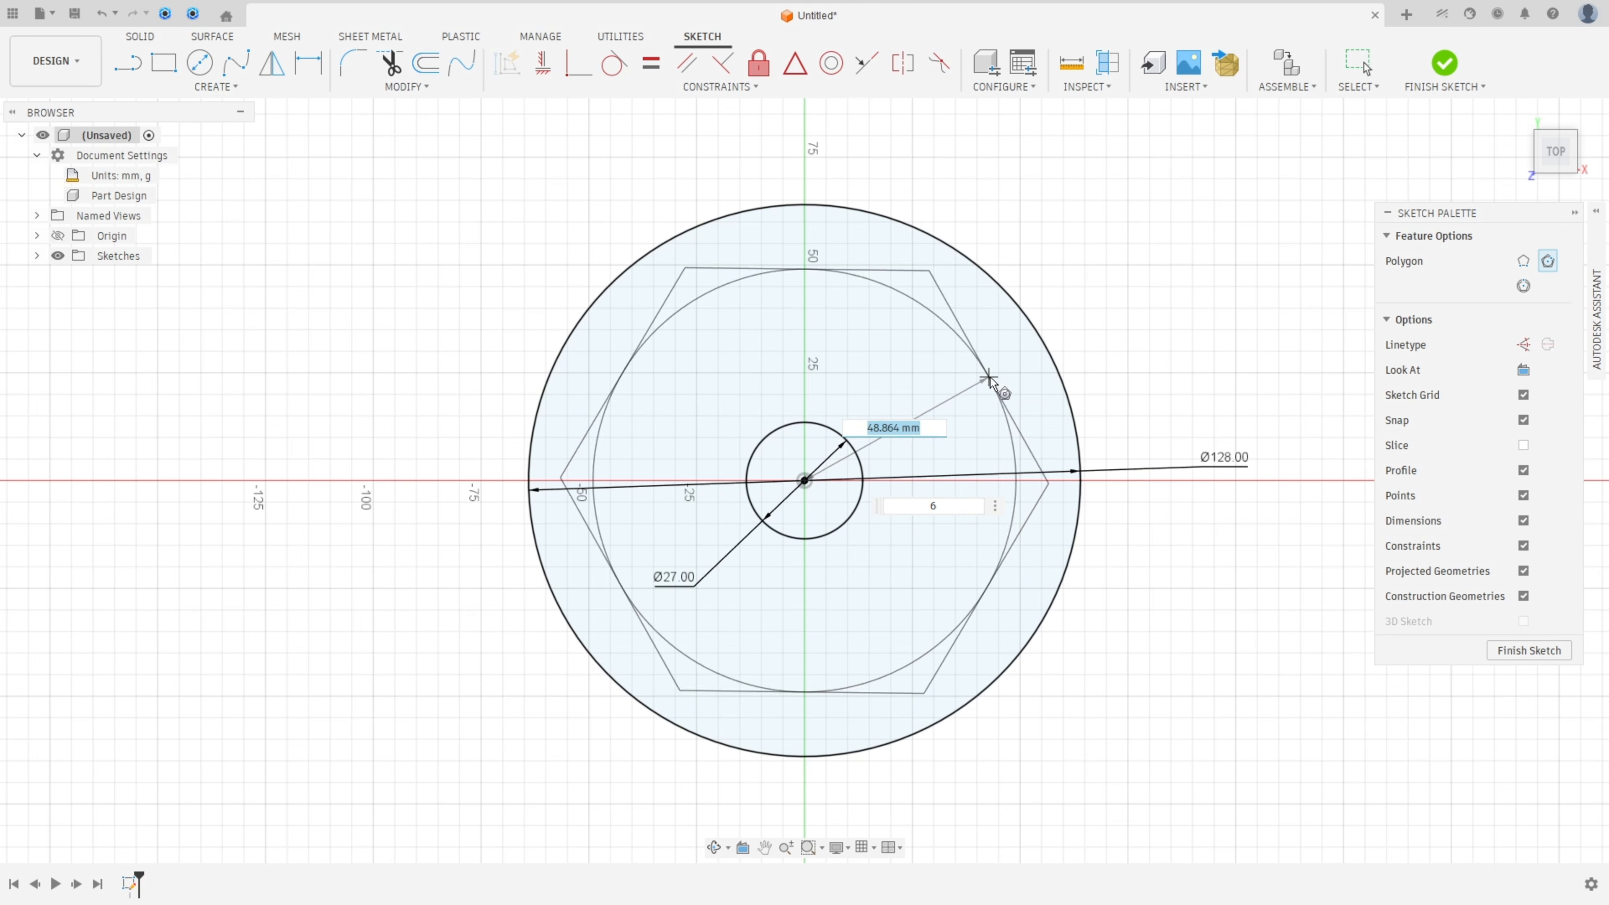
{"action": "left_click", "coordinate": [996, 376]}
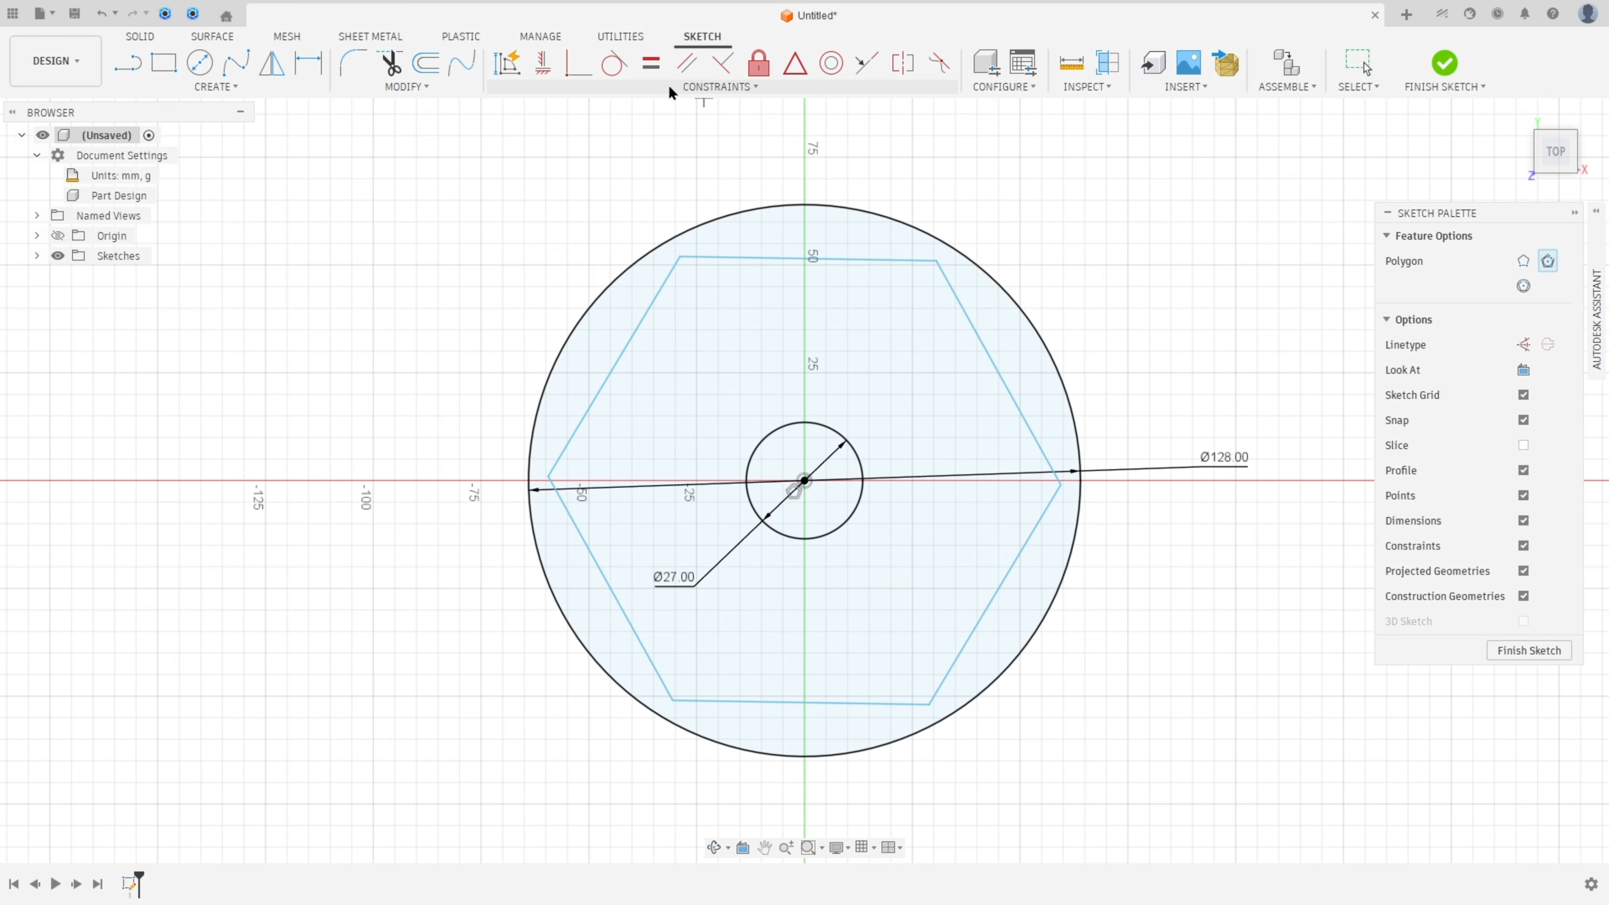
Step: Constrain the hexagon's upper edge horizontal and its upper-left corner onto the 128 mm circle, and reposition that circle's dimension at the lower right
{"action": "left_click", "coordinate": [541, 68]}
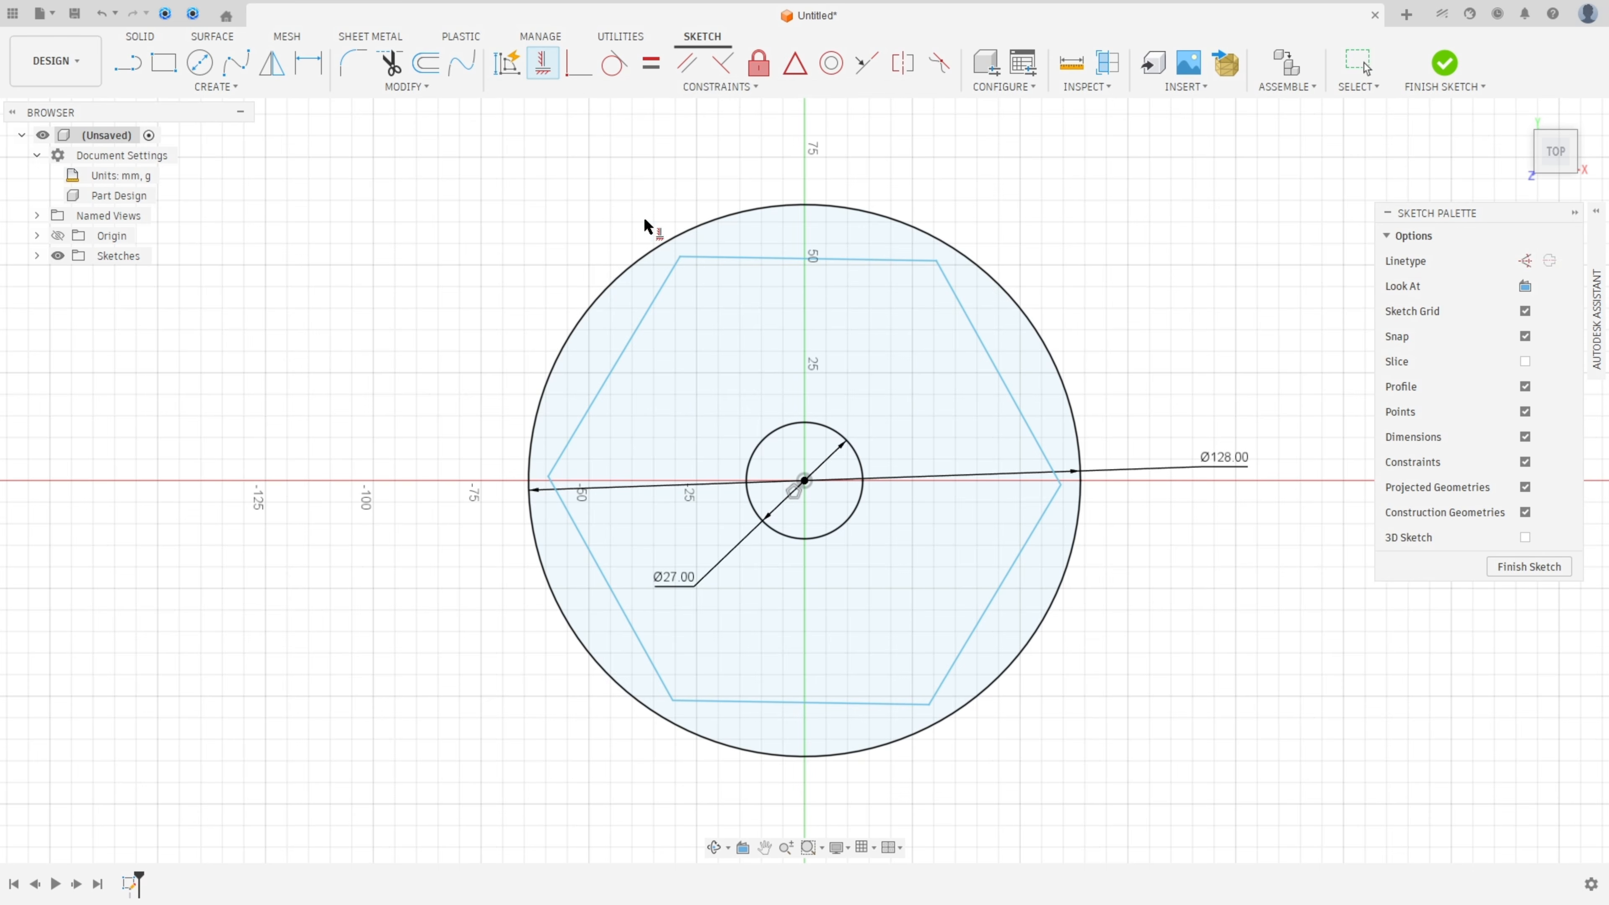
{"action": "left_click", "coordinate": [764, 260]}
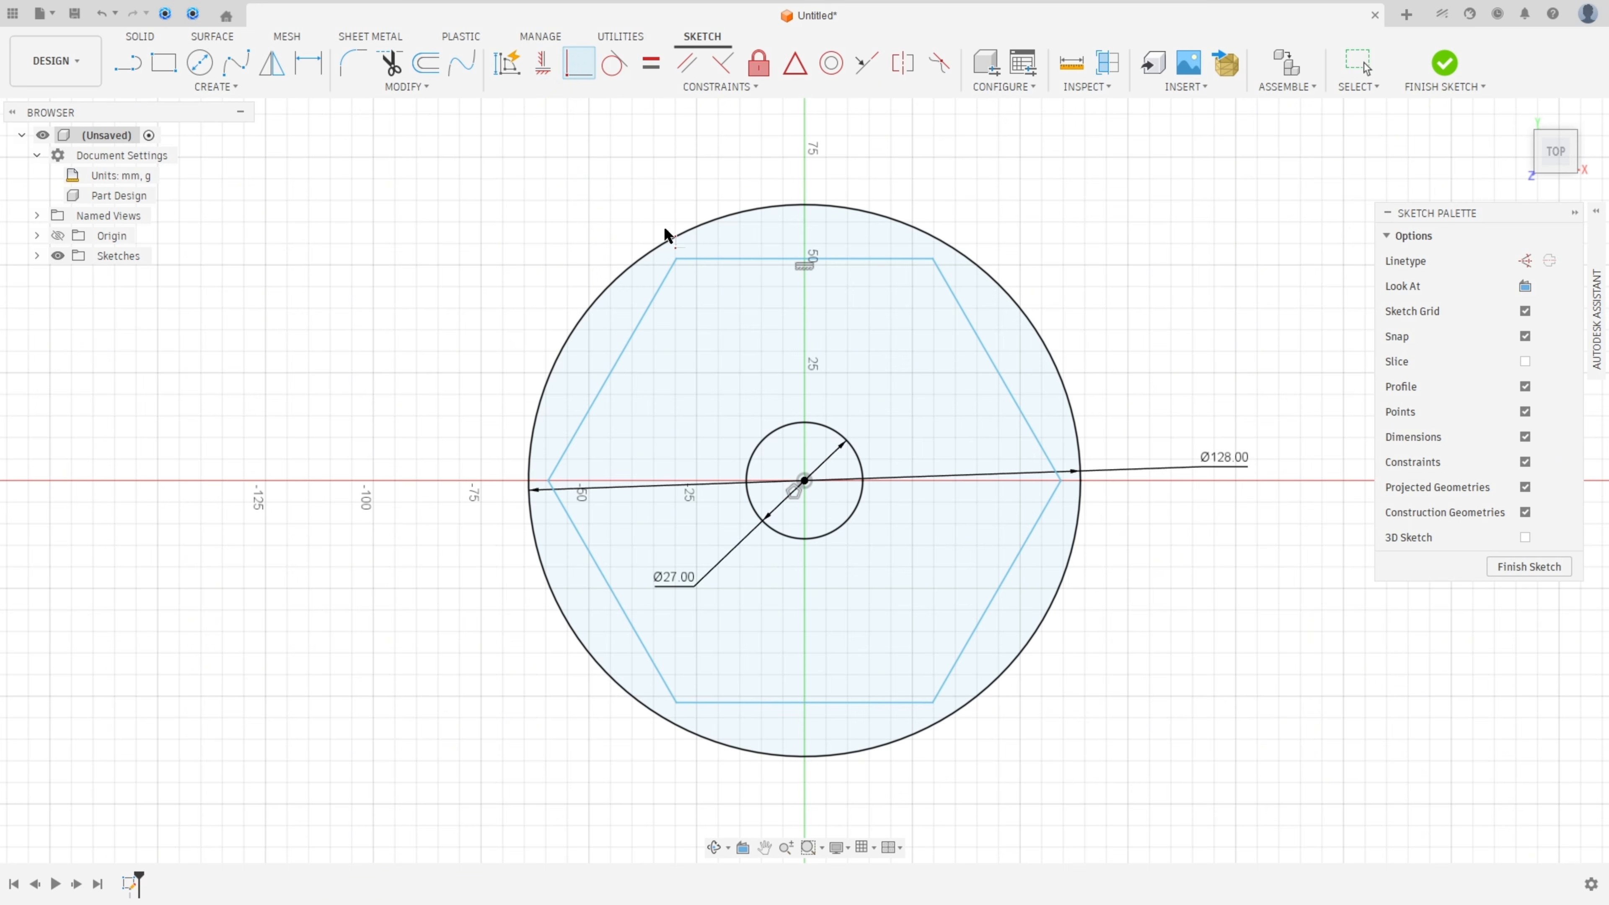
{"action": "left_click", "coordinate": [677, 260]}
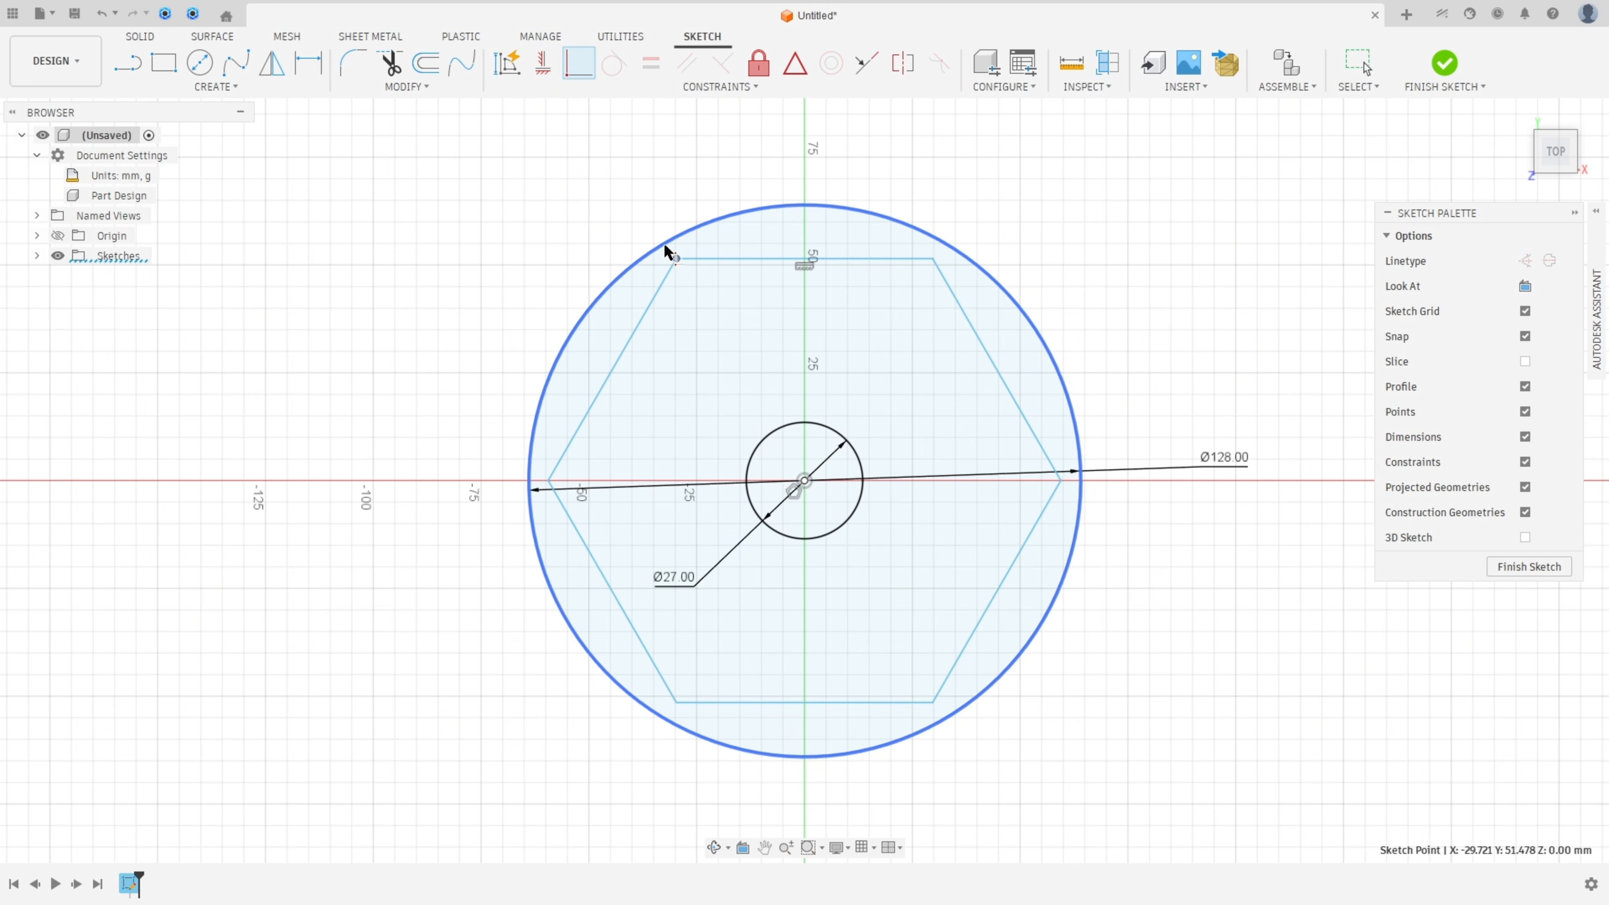
{"action": "left_click", "coordinate": [664, 246]}
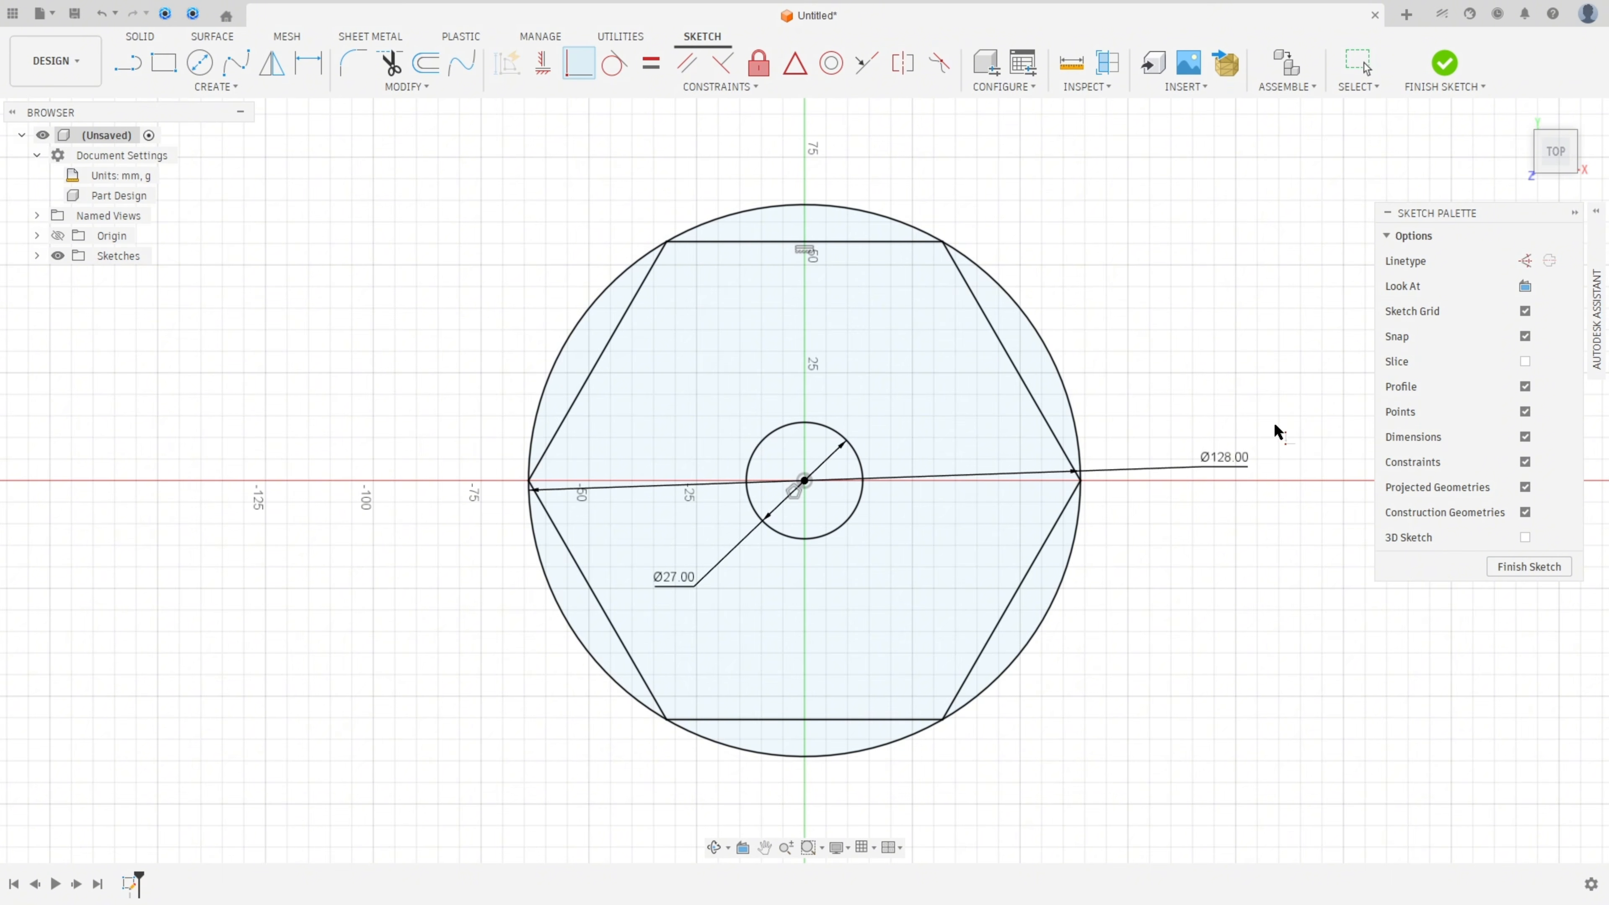
{"action": "key", "text": "Escape"}
{"action": "left_click_drag", "start_coordinate": [1232, 454], "coordinate": [1147, 646]}
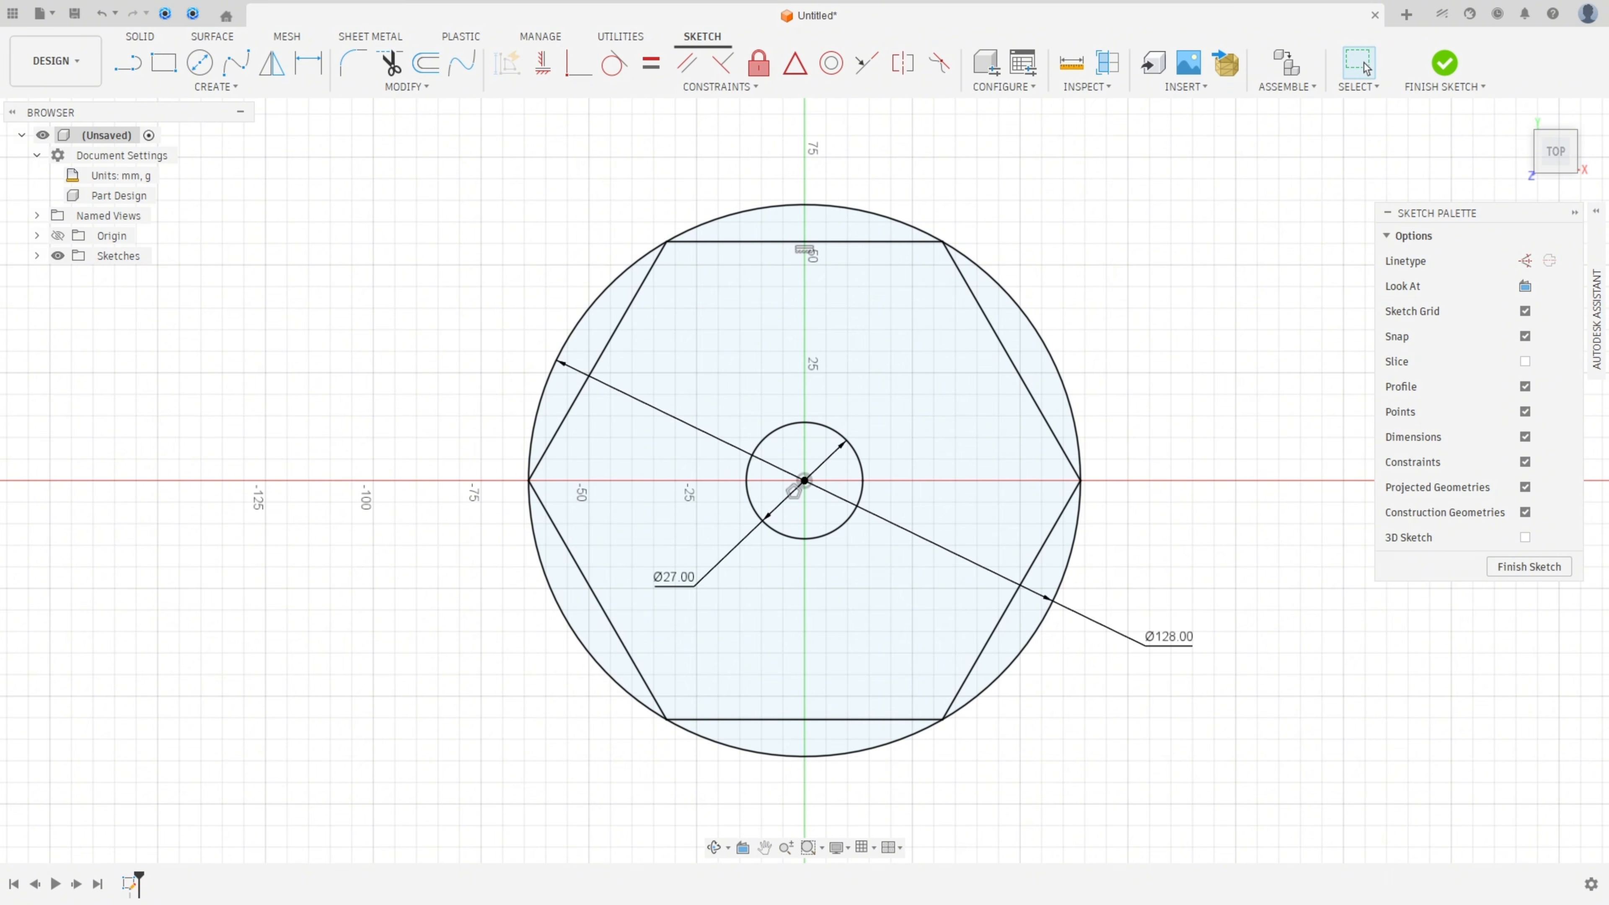
Step: In the PDF drawing, trace arc A in red from the inner circle to the hexagon's upper-right corner
{"action": "key", "text": "alt+Tab"}
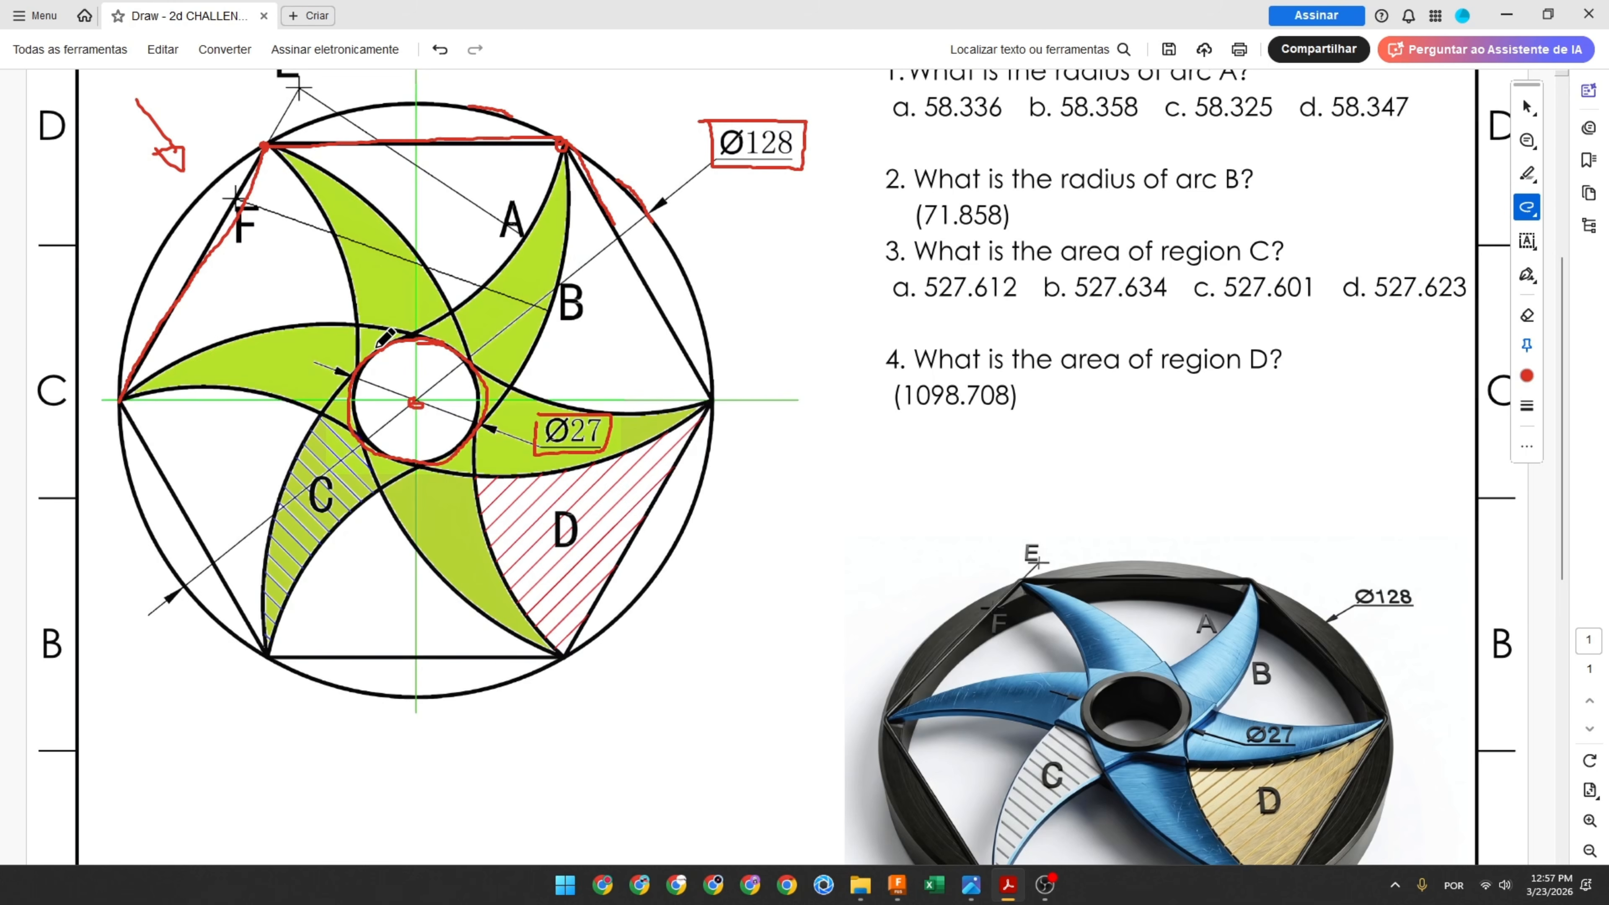
{"action": "mouse_move", "coordinate": [379, 346]}
{"action": "left_mouse_down"}
{"action": "mouse_move", "coordinate": [504, 273]}
{"action": "mouse_move", "coordinate": [557, 202]}
{"action": "mouse_move", "coordinate": [562, 136]}
{"action": "left_mouse_up"}
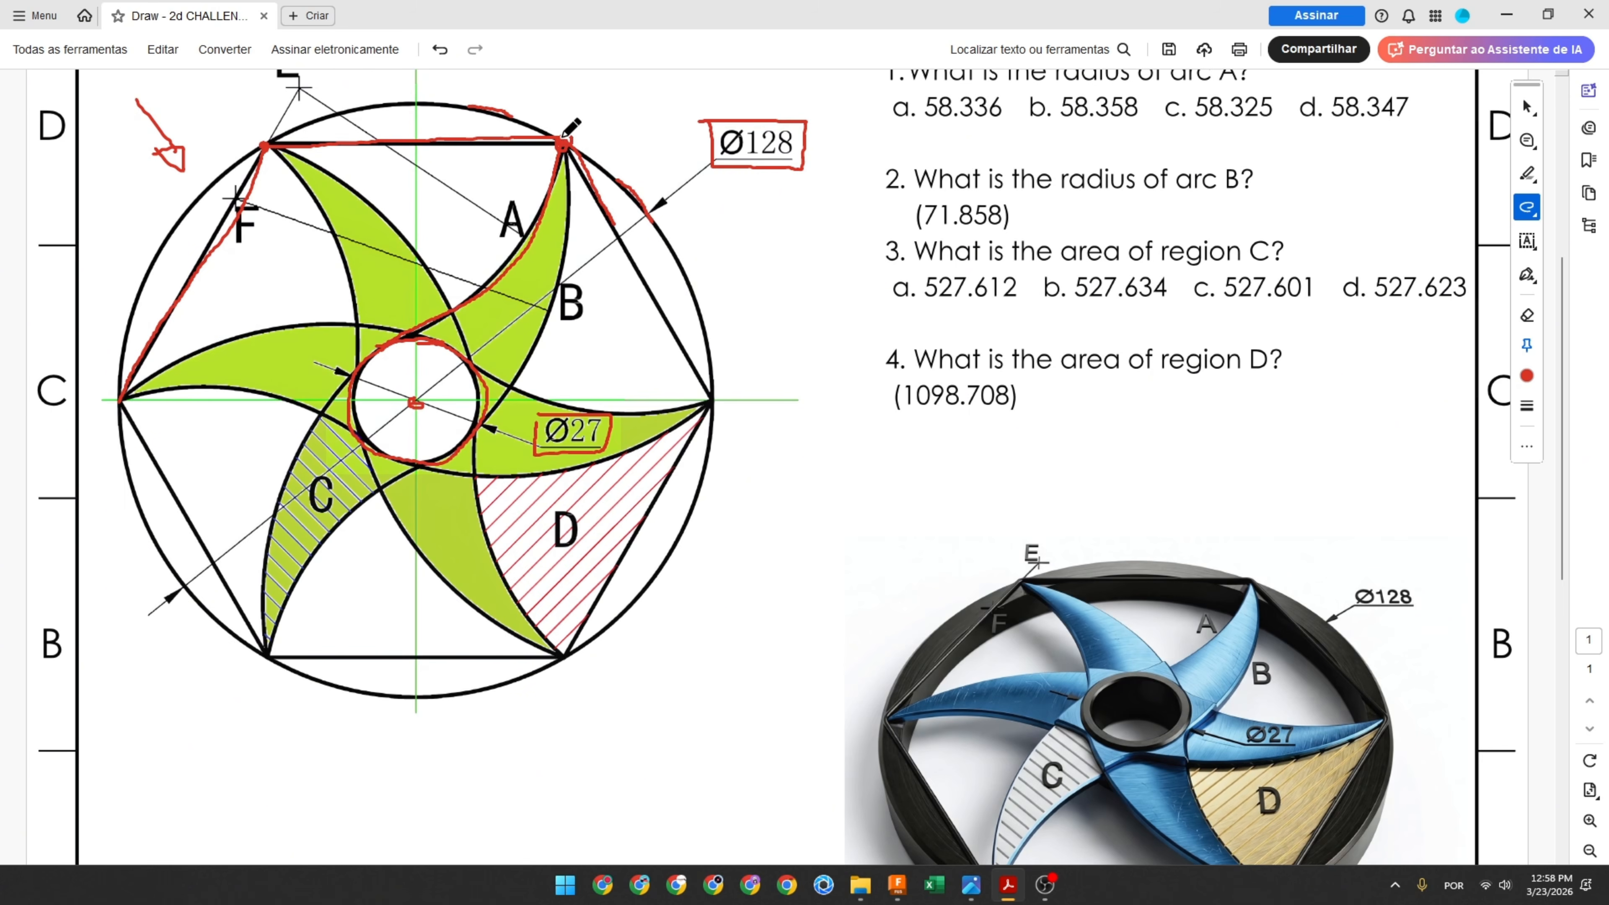
{"action": "scroll", "coordinate": [562, 158], "scroll_direction": "up", "scroll_amount": 2}
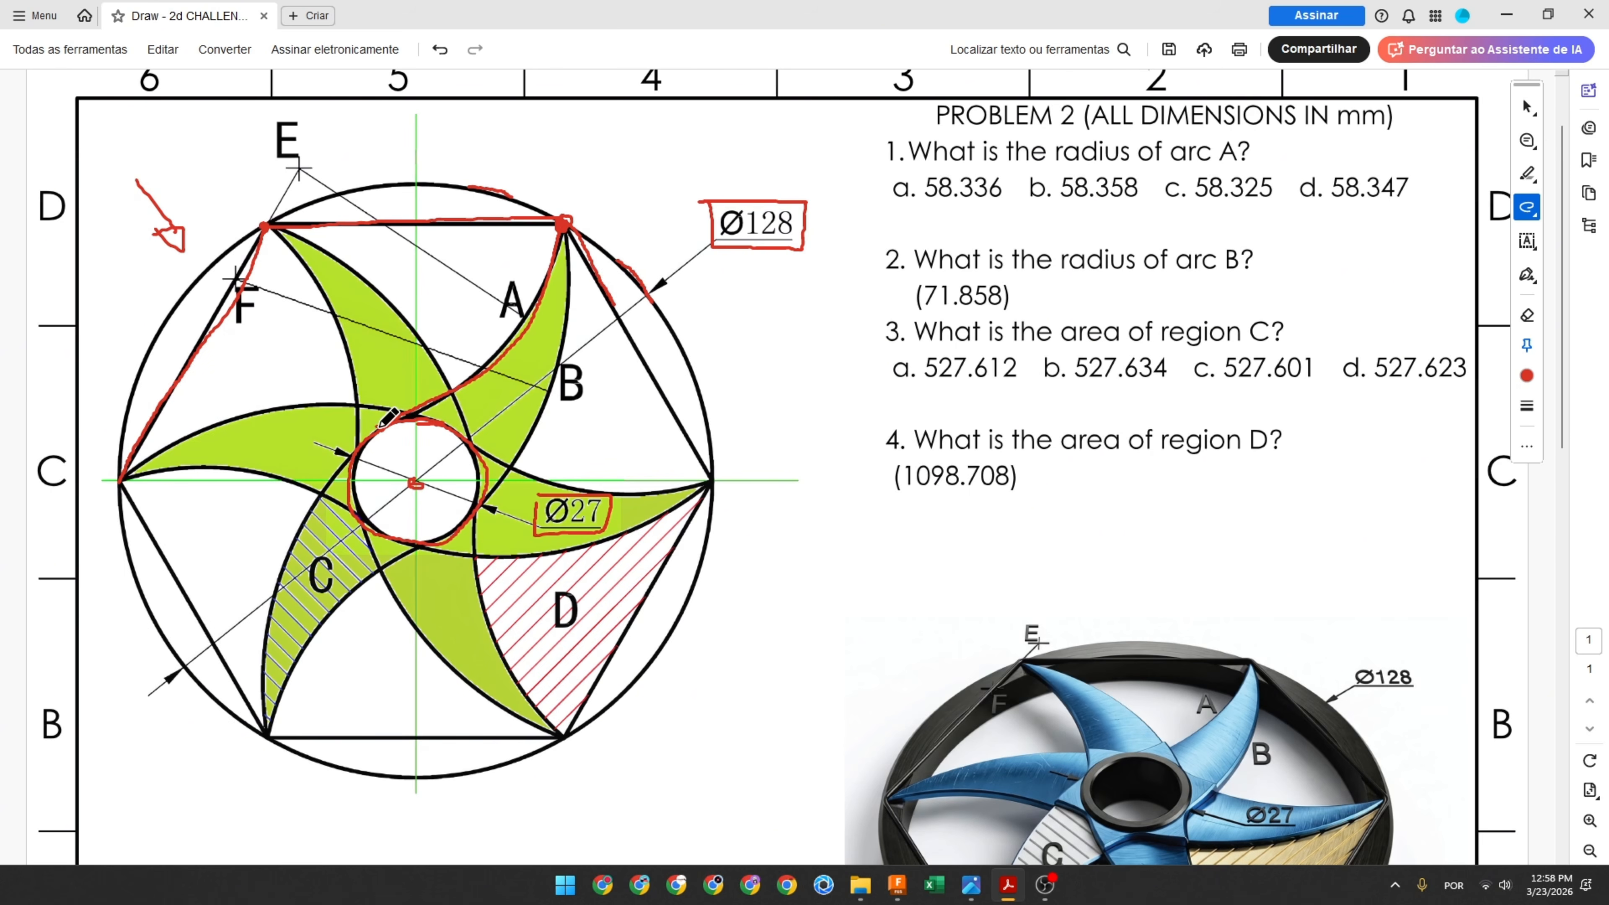
{"action": "mouse_move", "coordinate": [389, 424]}
{"action": "left_mouse_down"}
{"action": "mouse_move", "coordinate": [353, 454]}
{"action": "mouse_move", "coordinate": [402, 420]}
{"action": "left_mouse_up"}
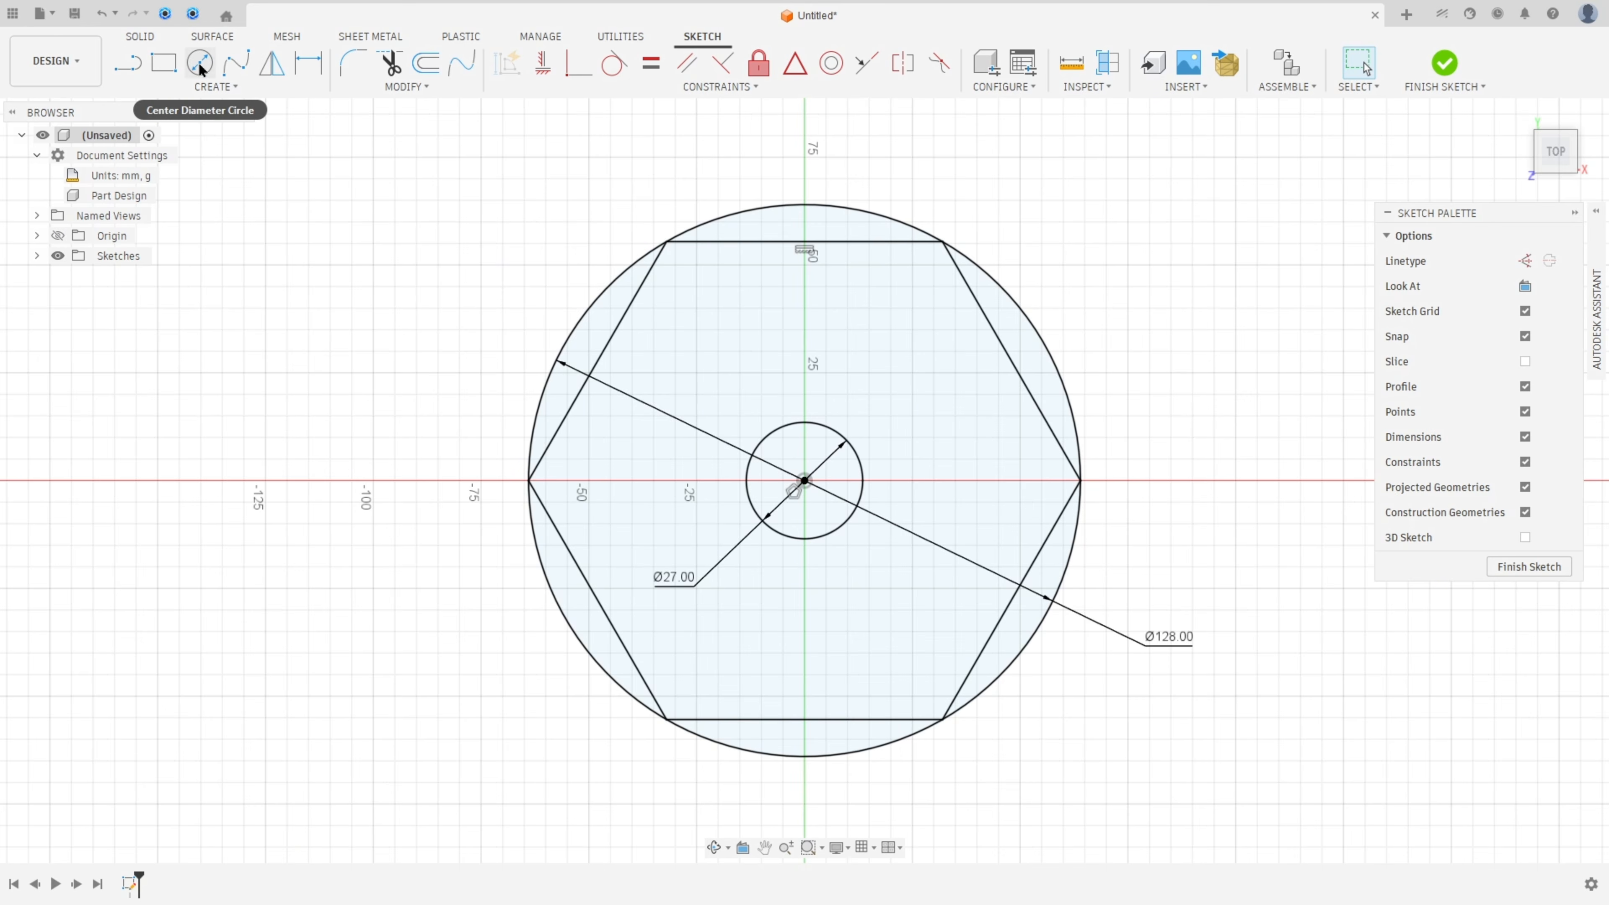
Step: Back in Fusion, sketch a circle about 137 mm in diameter for arc A, centred above and to the left of the hexagon
{"action": "left_click", "coordinate": [201, 63]}
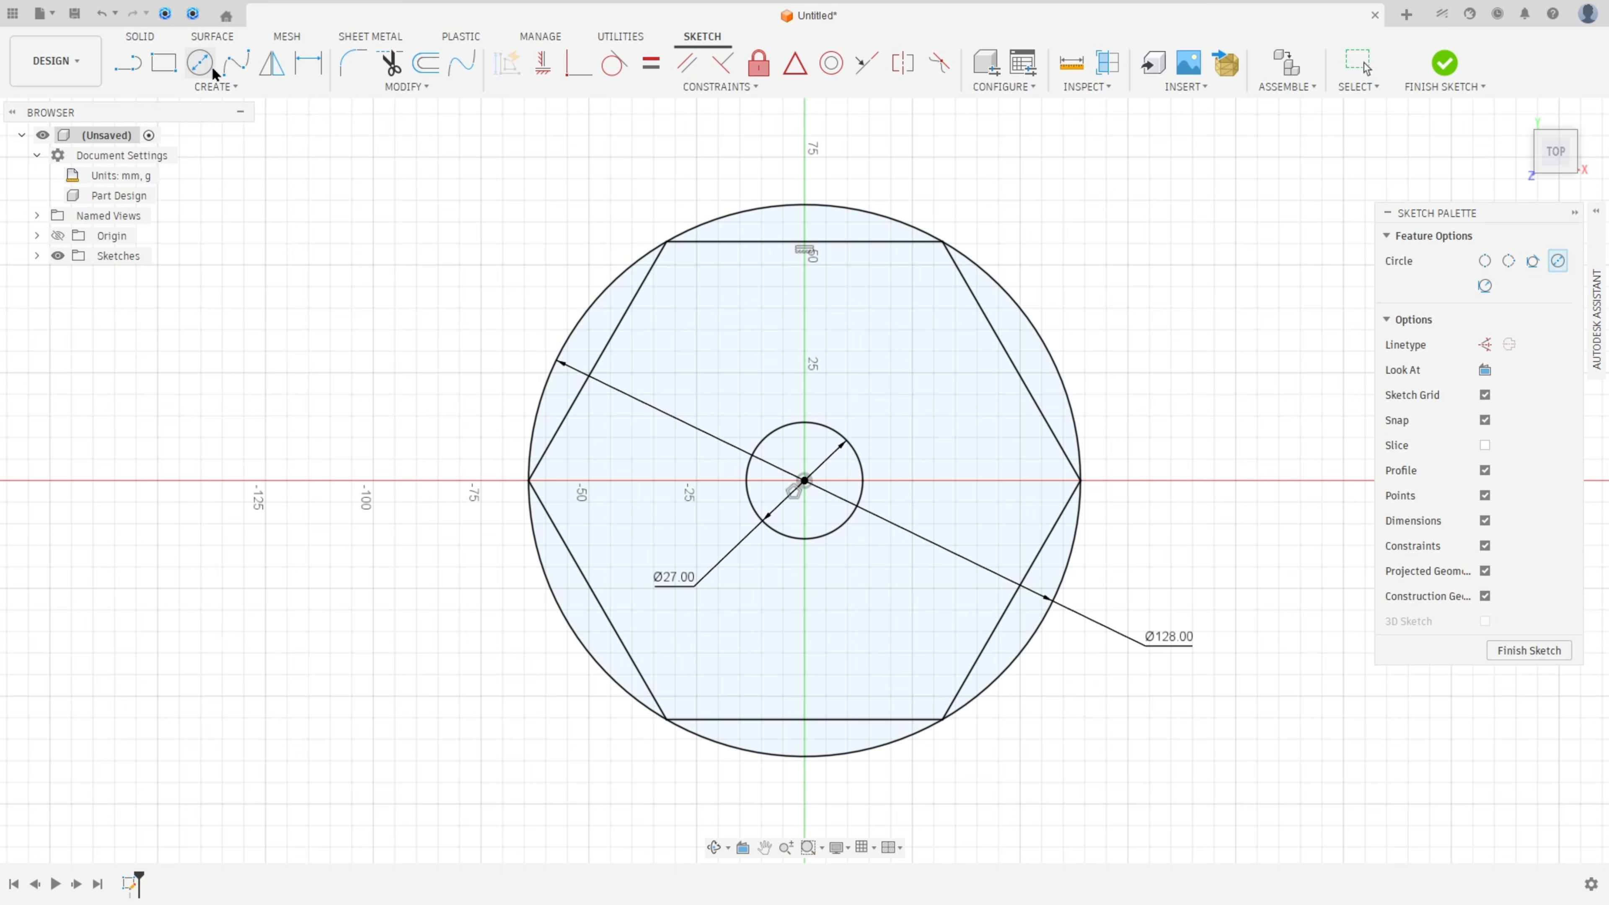
{"action": "scroll", "coordinate": [554, 280], "scroll_direction": "down", "scroll_amount": 2}
{"action": "middle_click_drag", "start_coordinate": [722, 155], "coordinate": [714, 284]}
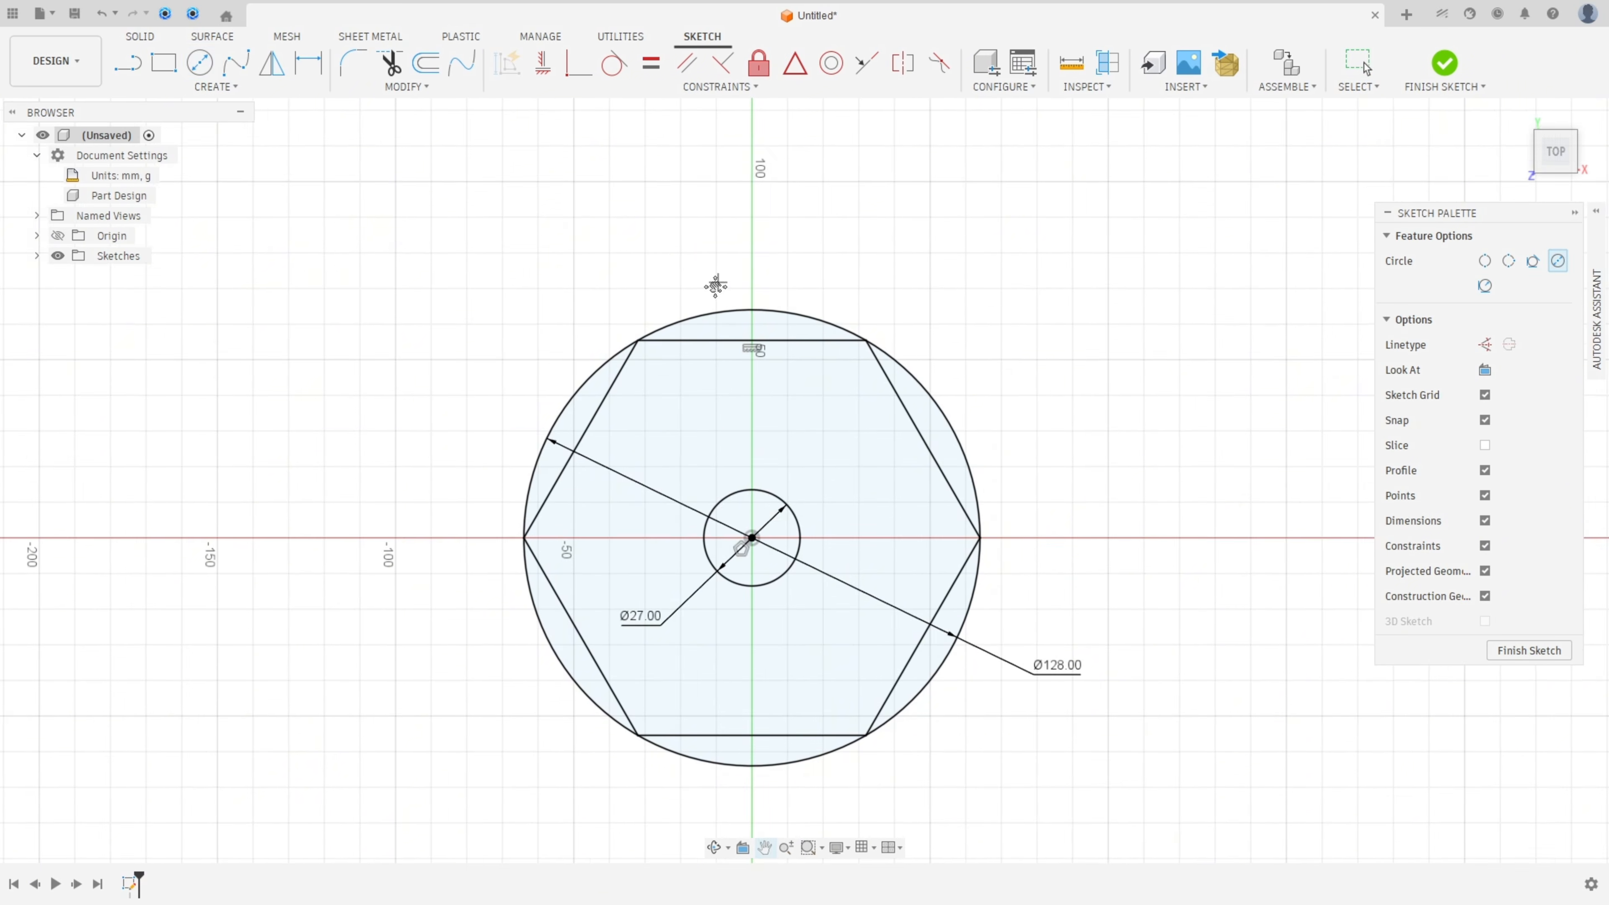
{"action": "scroll", "coordinate": [693, 241], "scroll_direction": "up", "scroll_amount": 3}
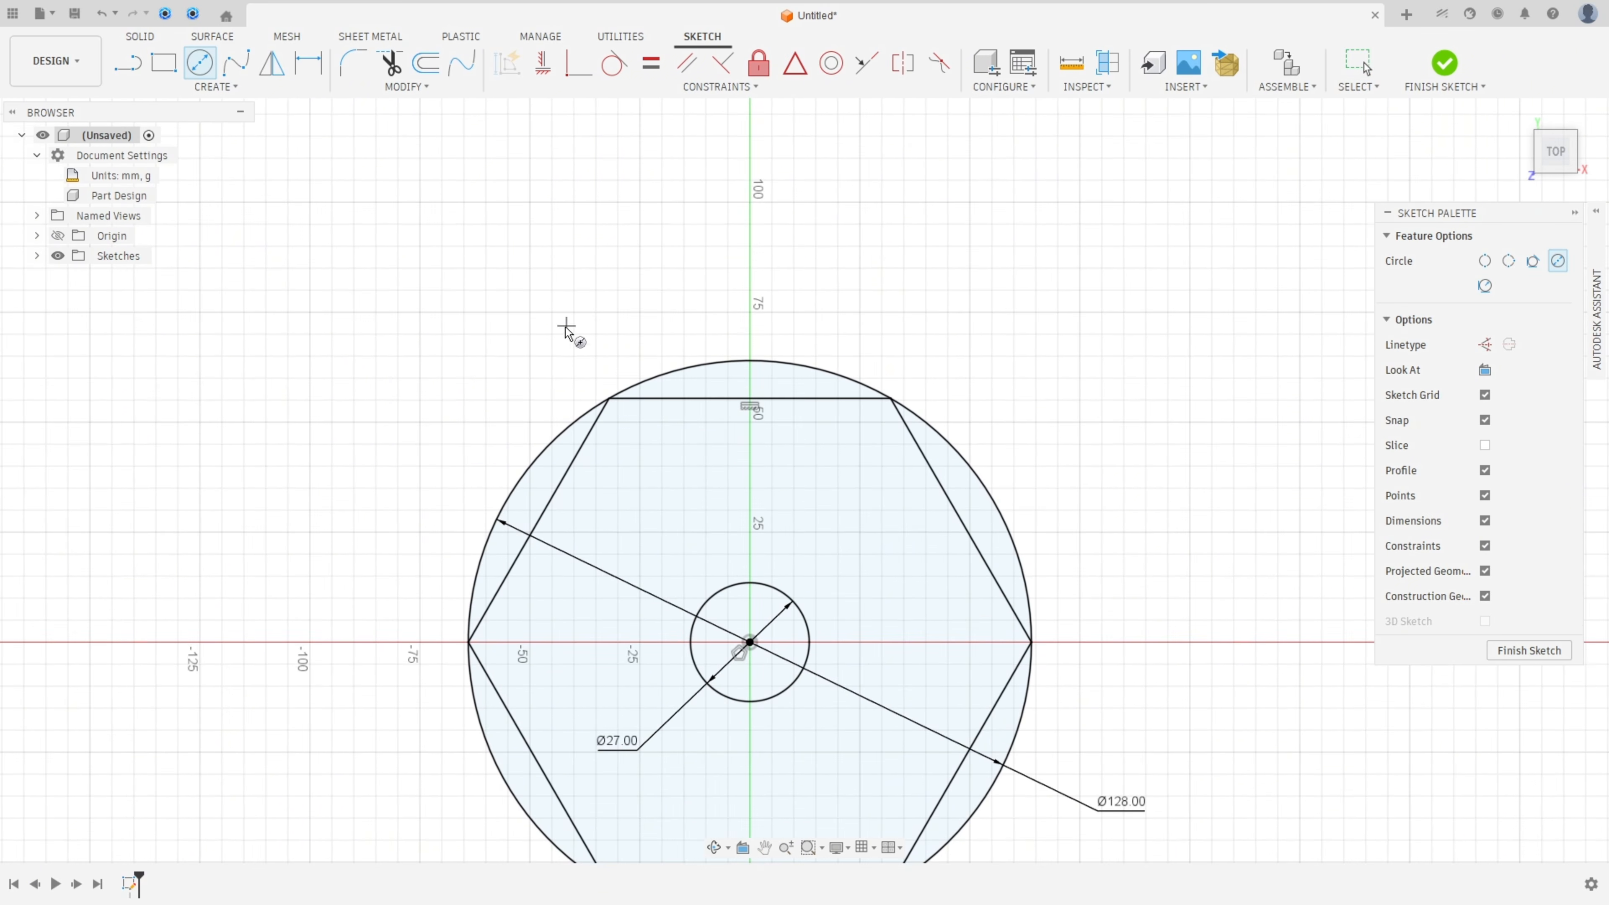
{"action": "left_click", "coordinate": [541, 292]}
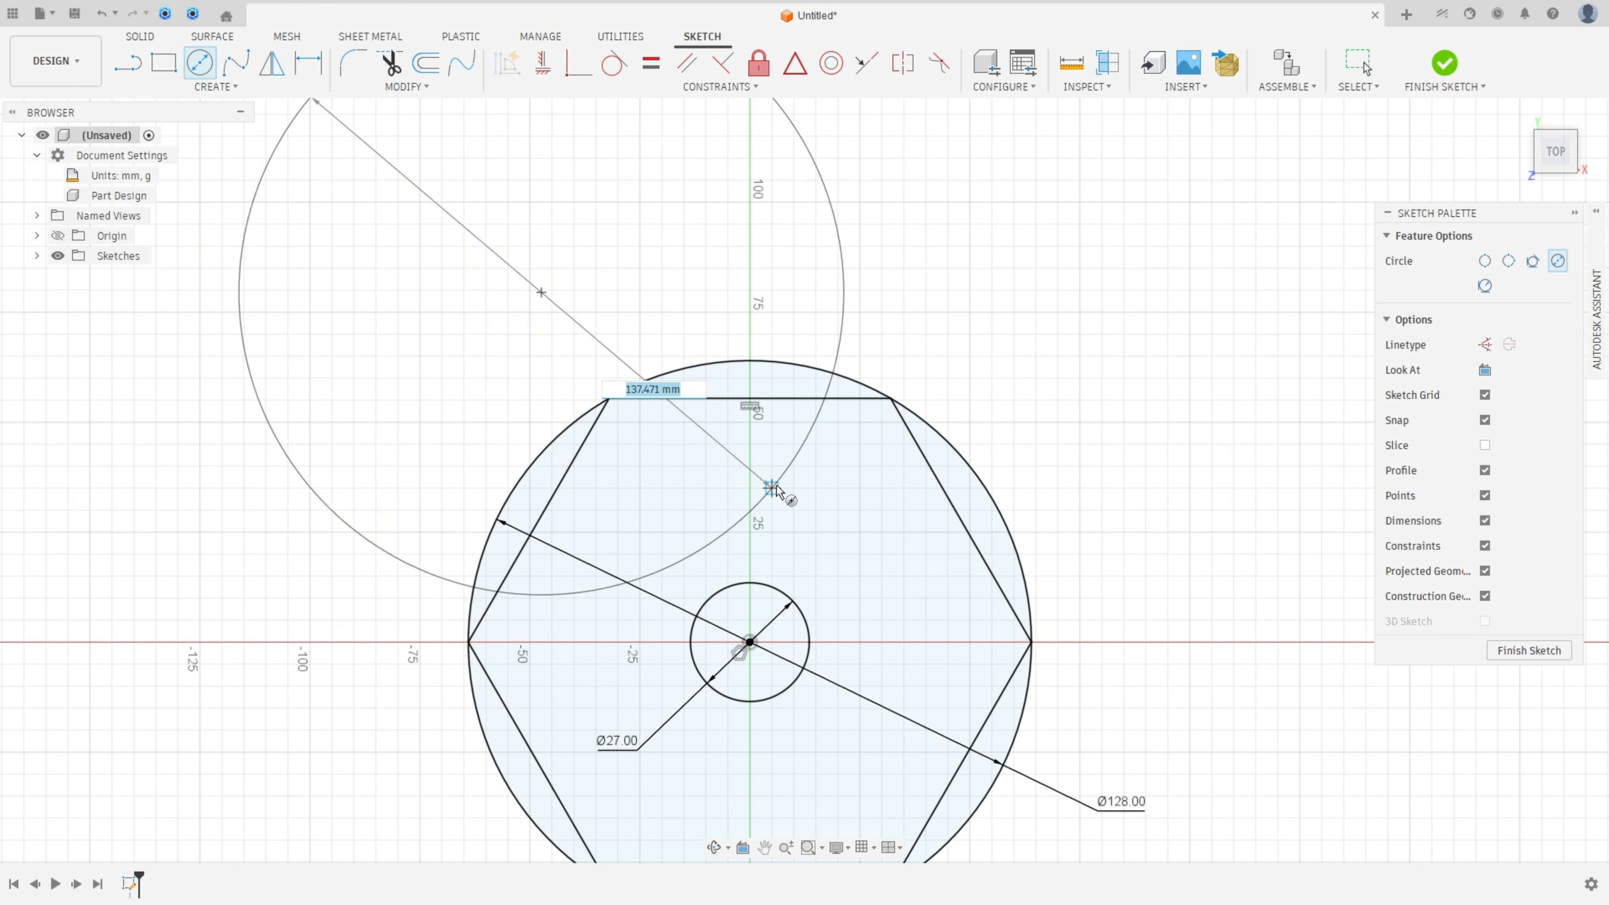
{"action": "left_click", "coordinate": [777, 487]}
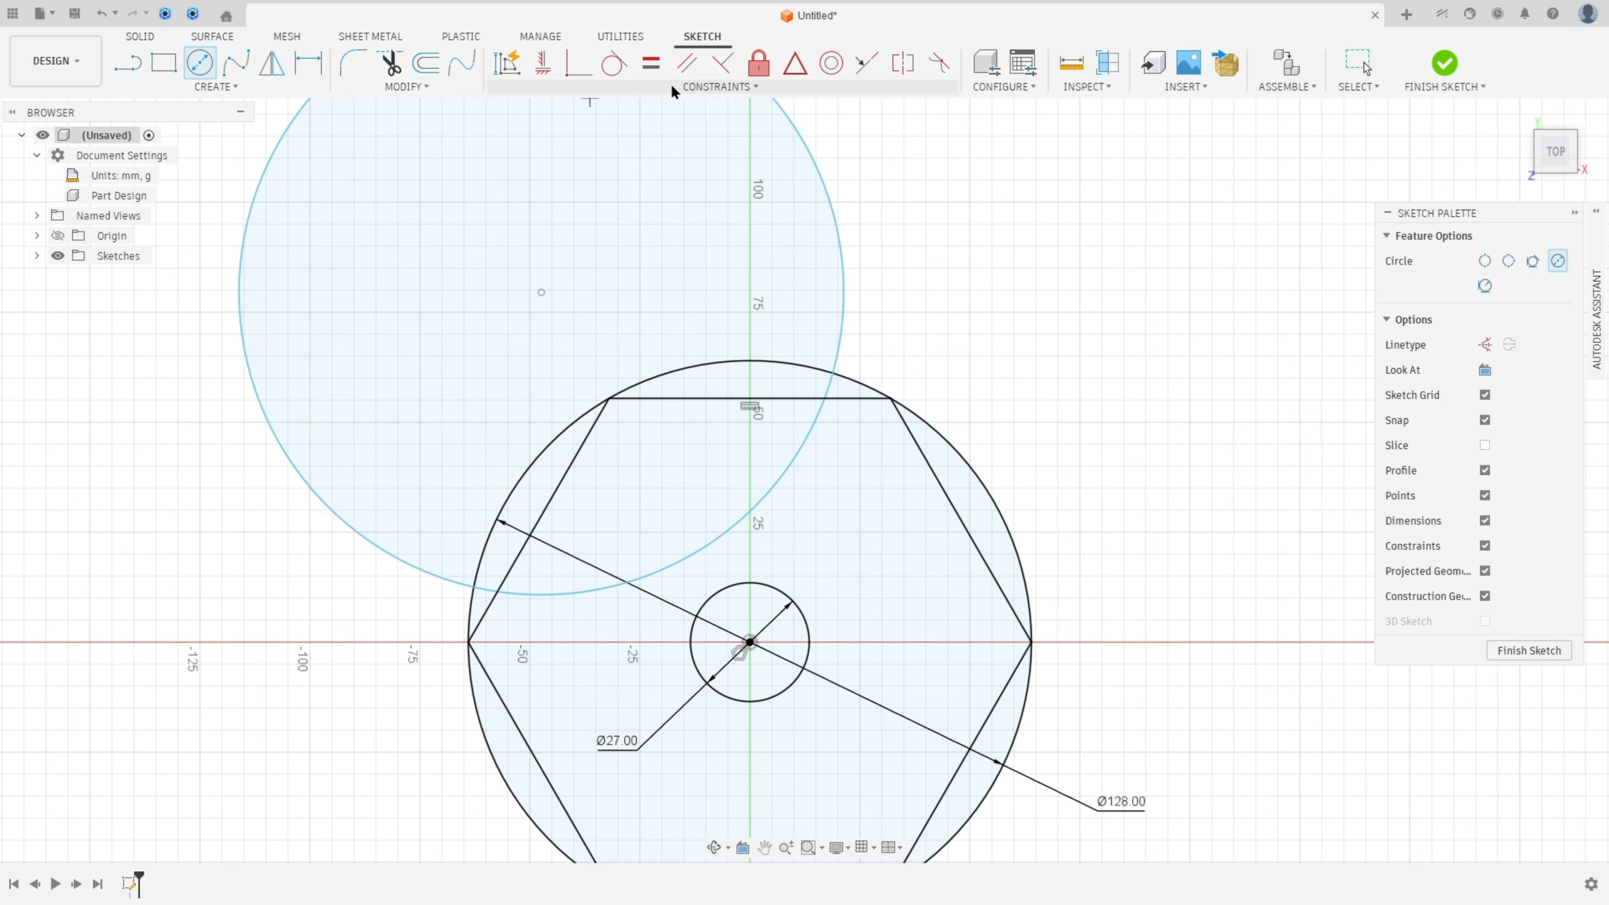
Step: Constrain arc A's circle coincident with the hexagon's upper-right corner and tangent to the 27 mm circle, and shift its centre closer to the hexagon
{"action": "left_click", "coordinate": [573, 66]}
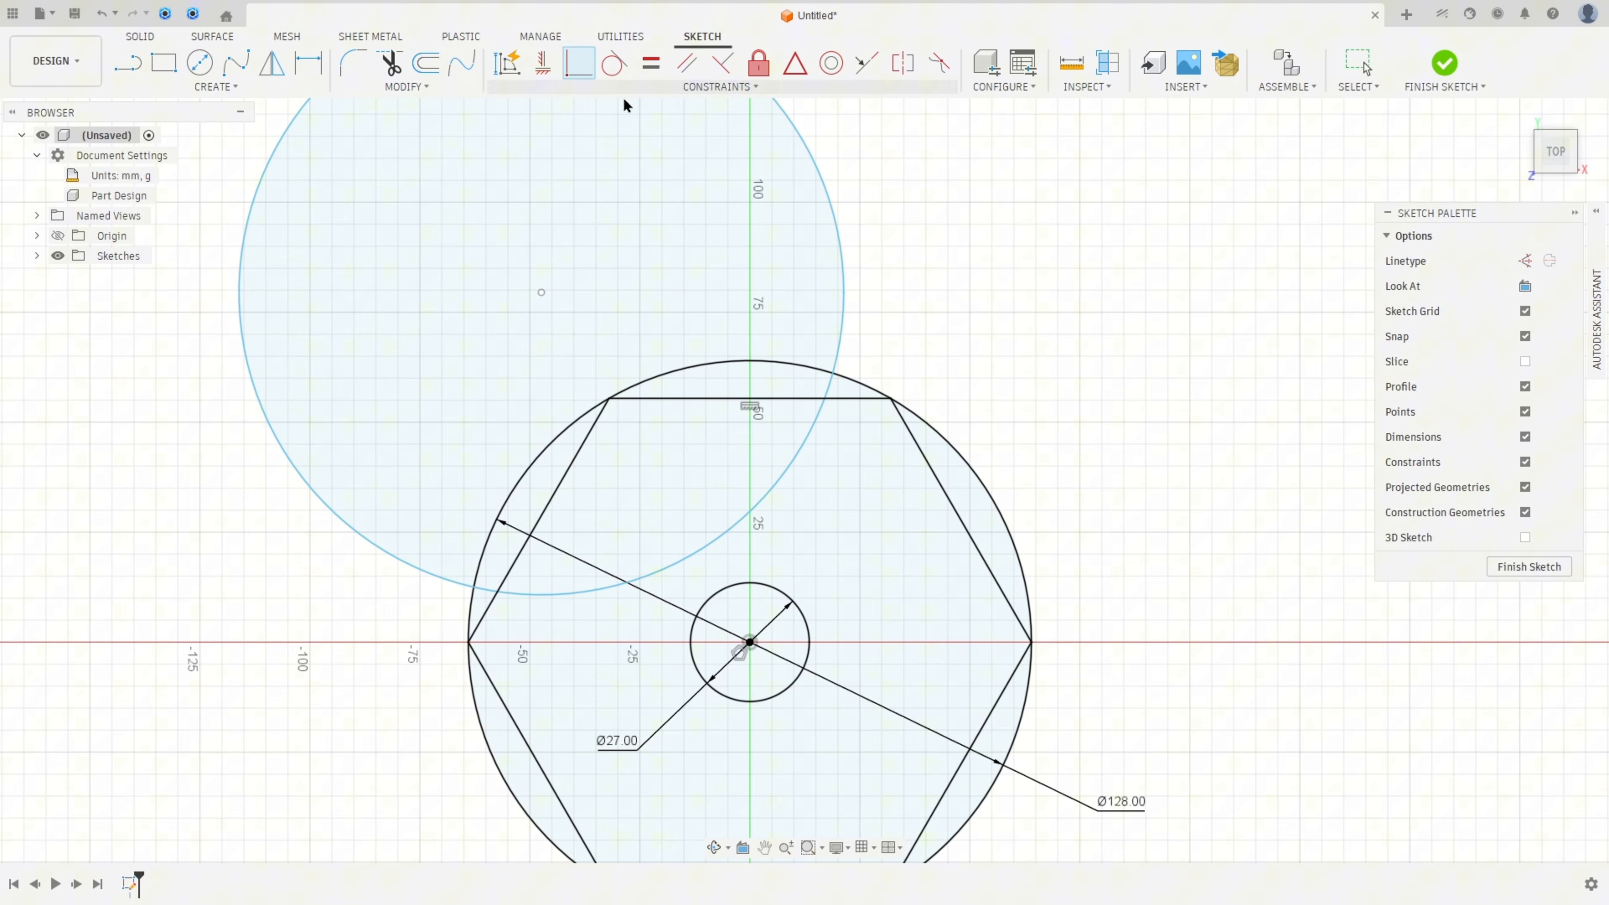
{"action": "left_click", "coordinate": [890, 398]}
{"action": "left_click", "coordinate": [844, 339]}
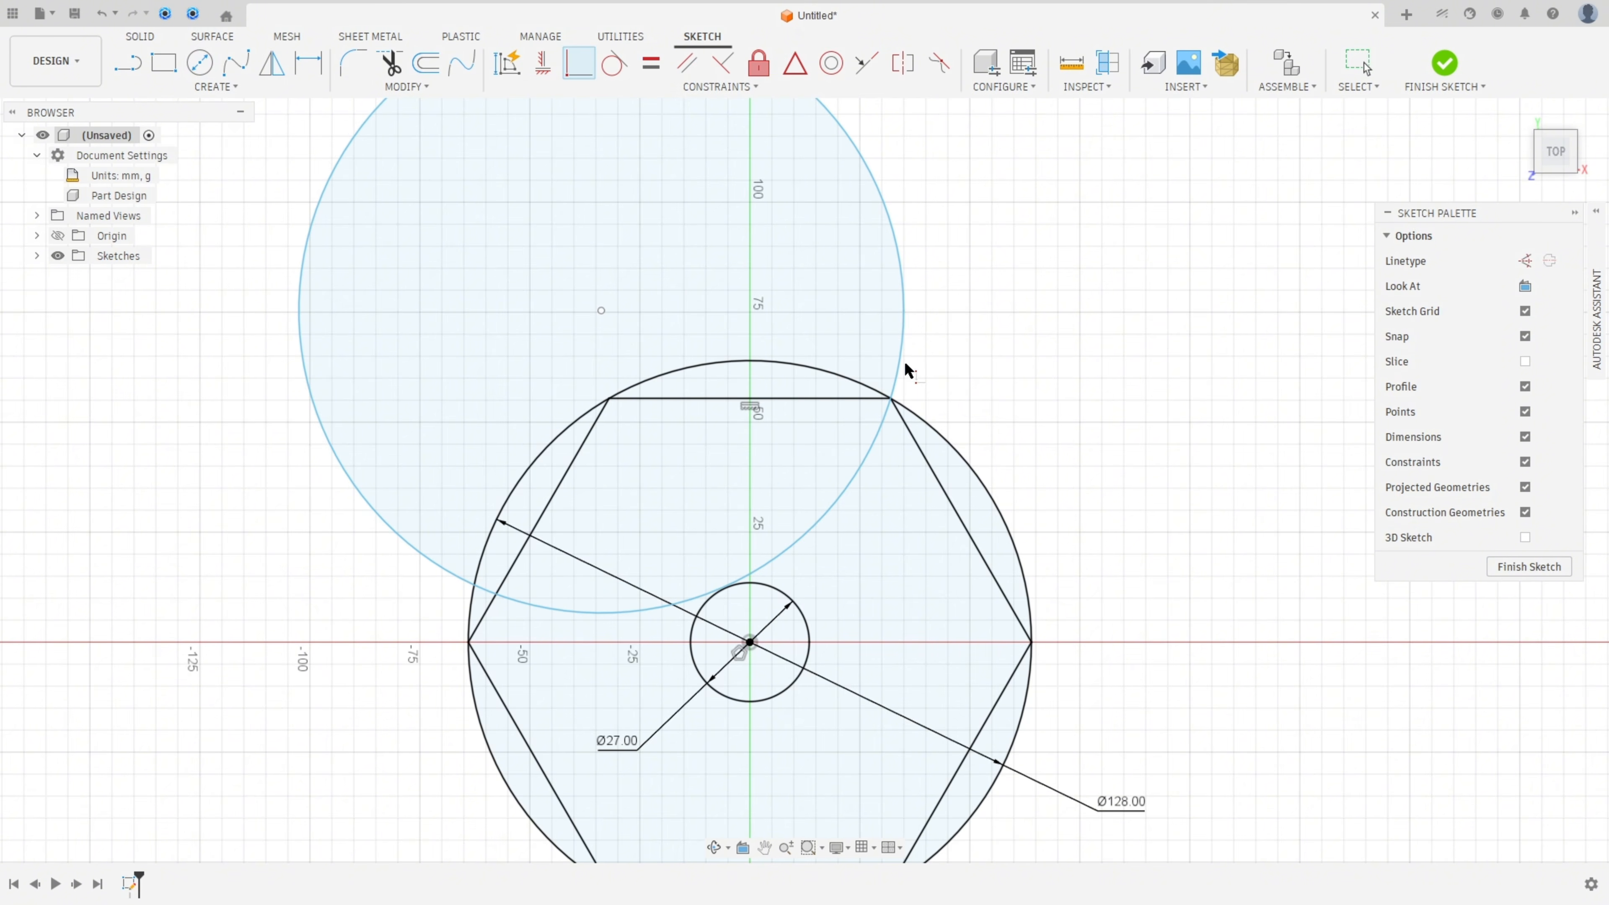
{"action": "left_click", "coordinate": [613, 63]}
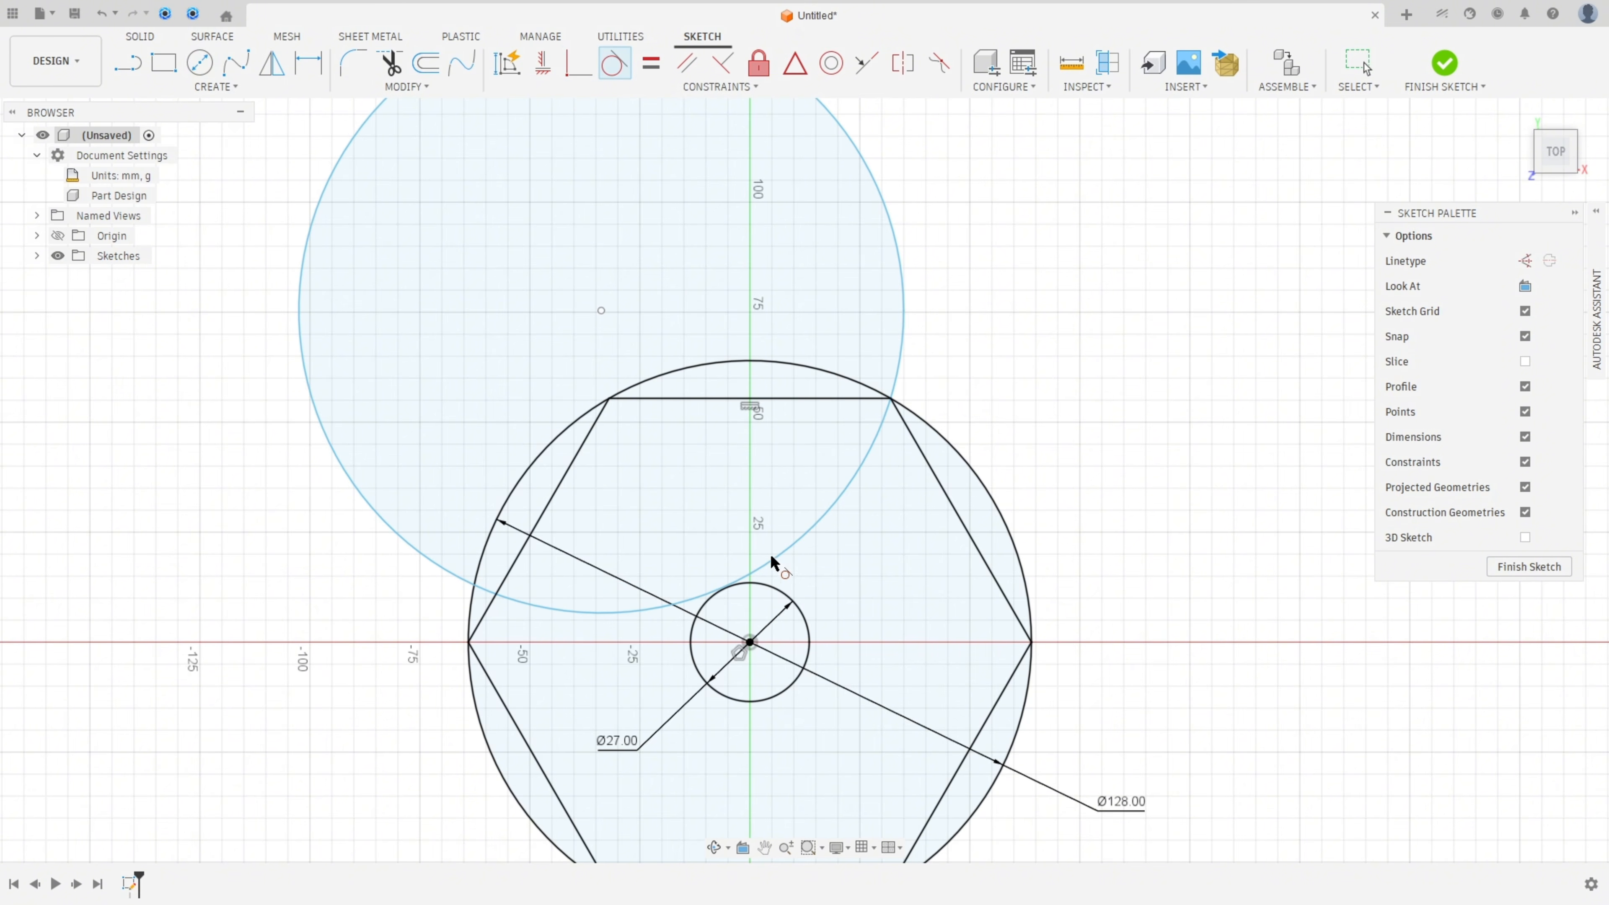
{"action": "left_click", "coordinate": [799, 544]}
{"action": "left_click", "coordinate": [768, 592]}
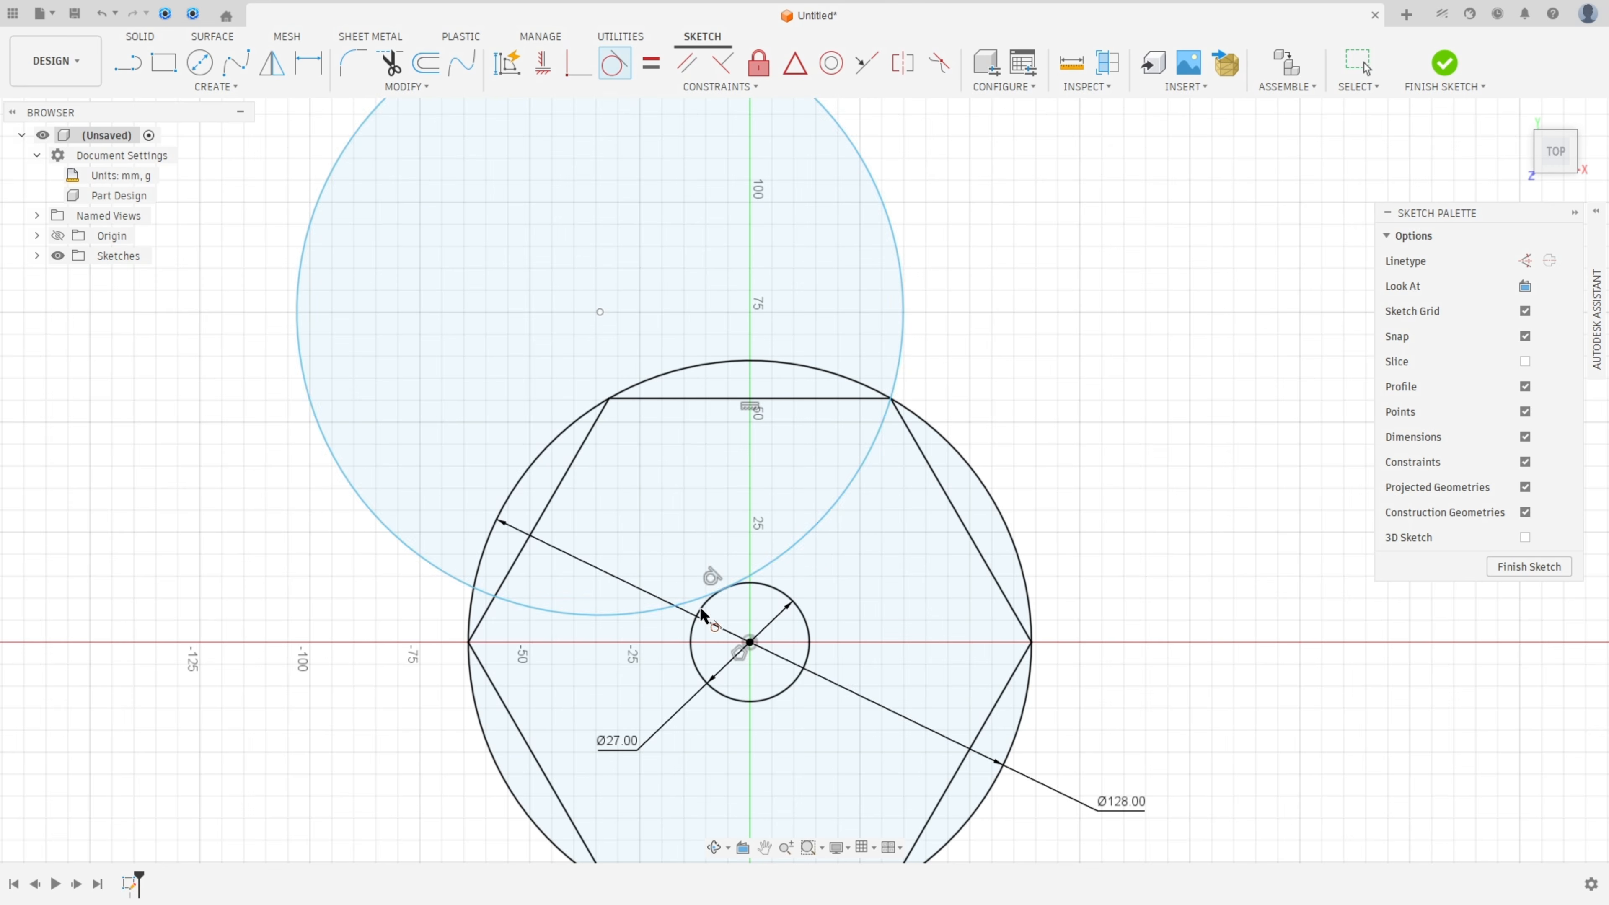
{"action": "key", "text": "Escape"}
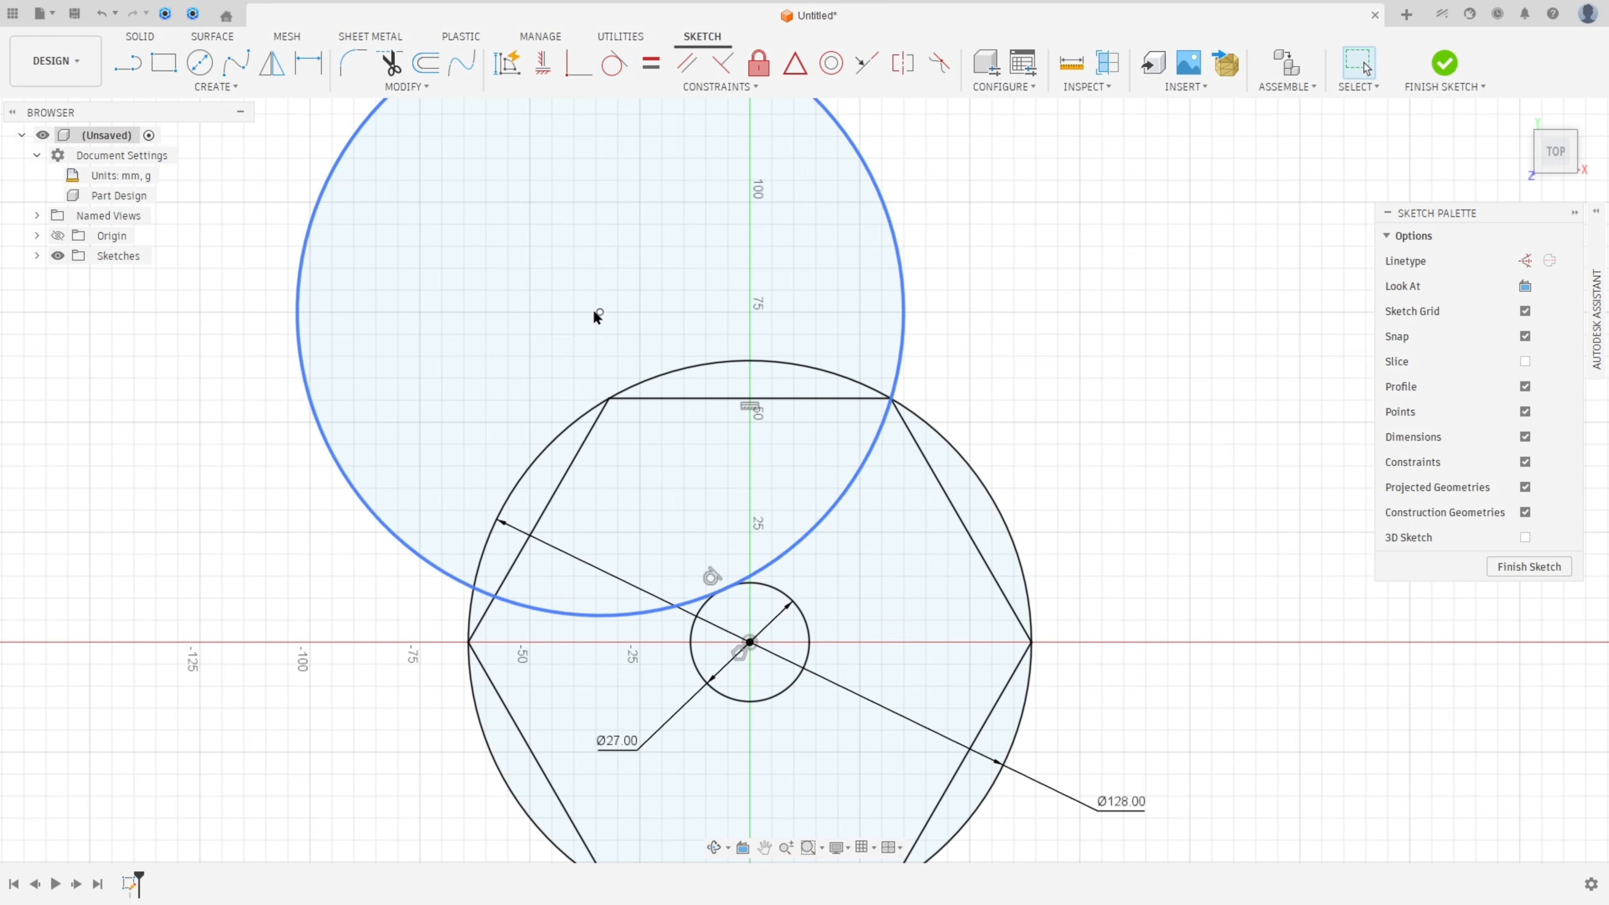
{"action": "left_click_drag", "start_coordinate": [599, 312], "coordinate": [628, 336]}
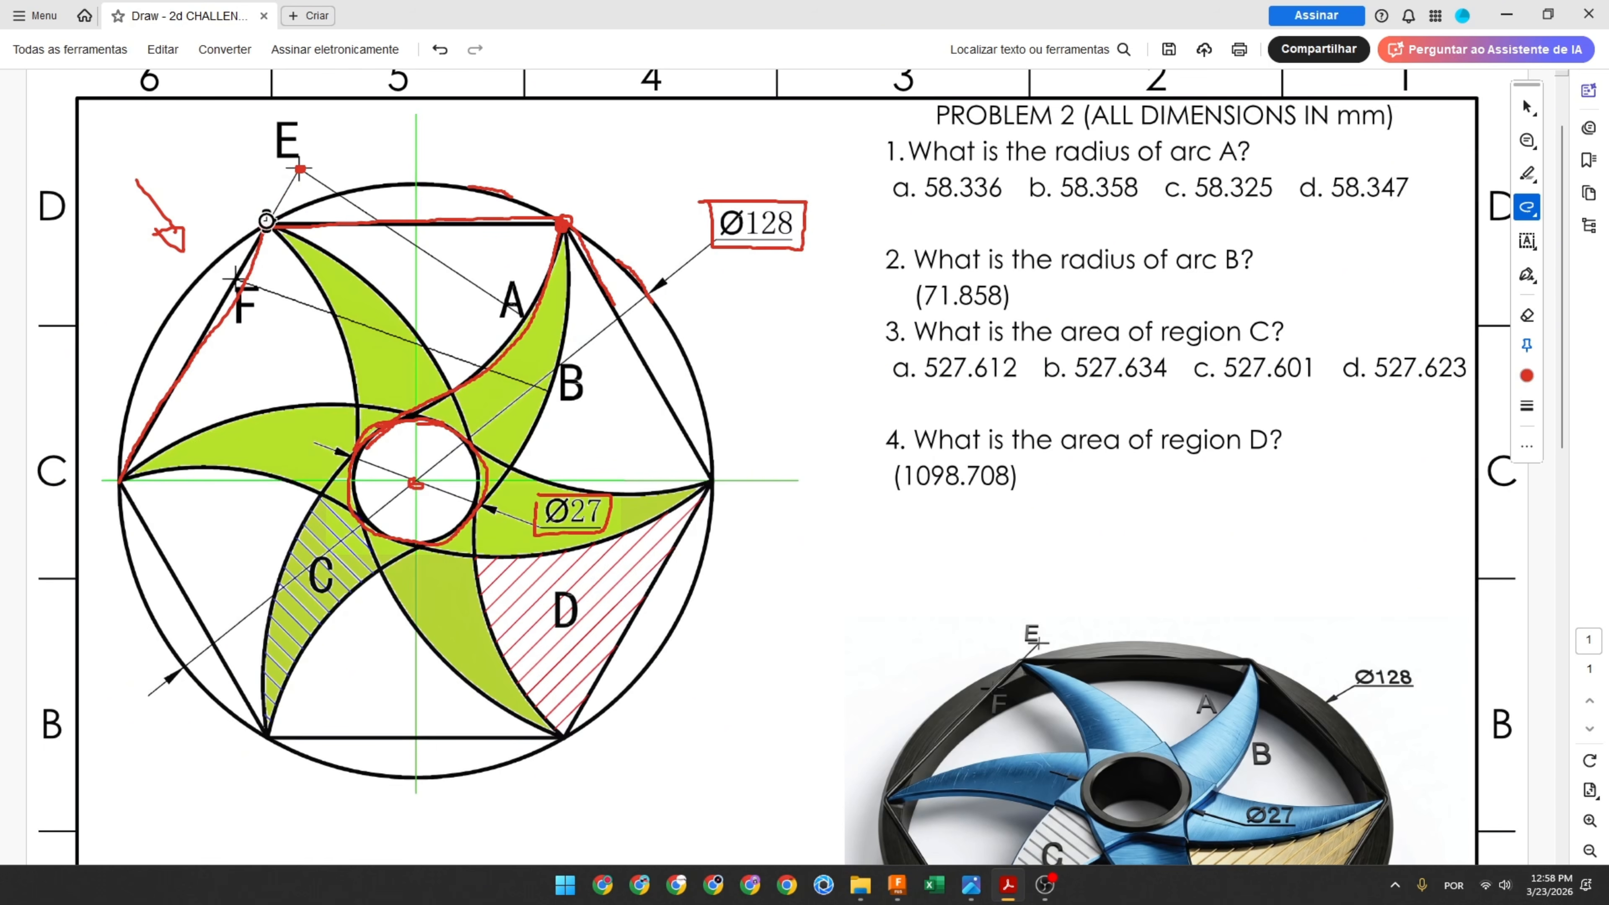
Step: In the PDF drawing, undo the red markups and trace the hexagon's upper-left side through point F up to point E
{"action": "key", "text": "ctrl+z"}
{"action": "key", "text": "ctrl+z"}
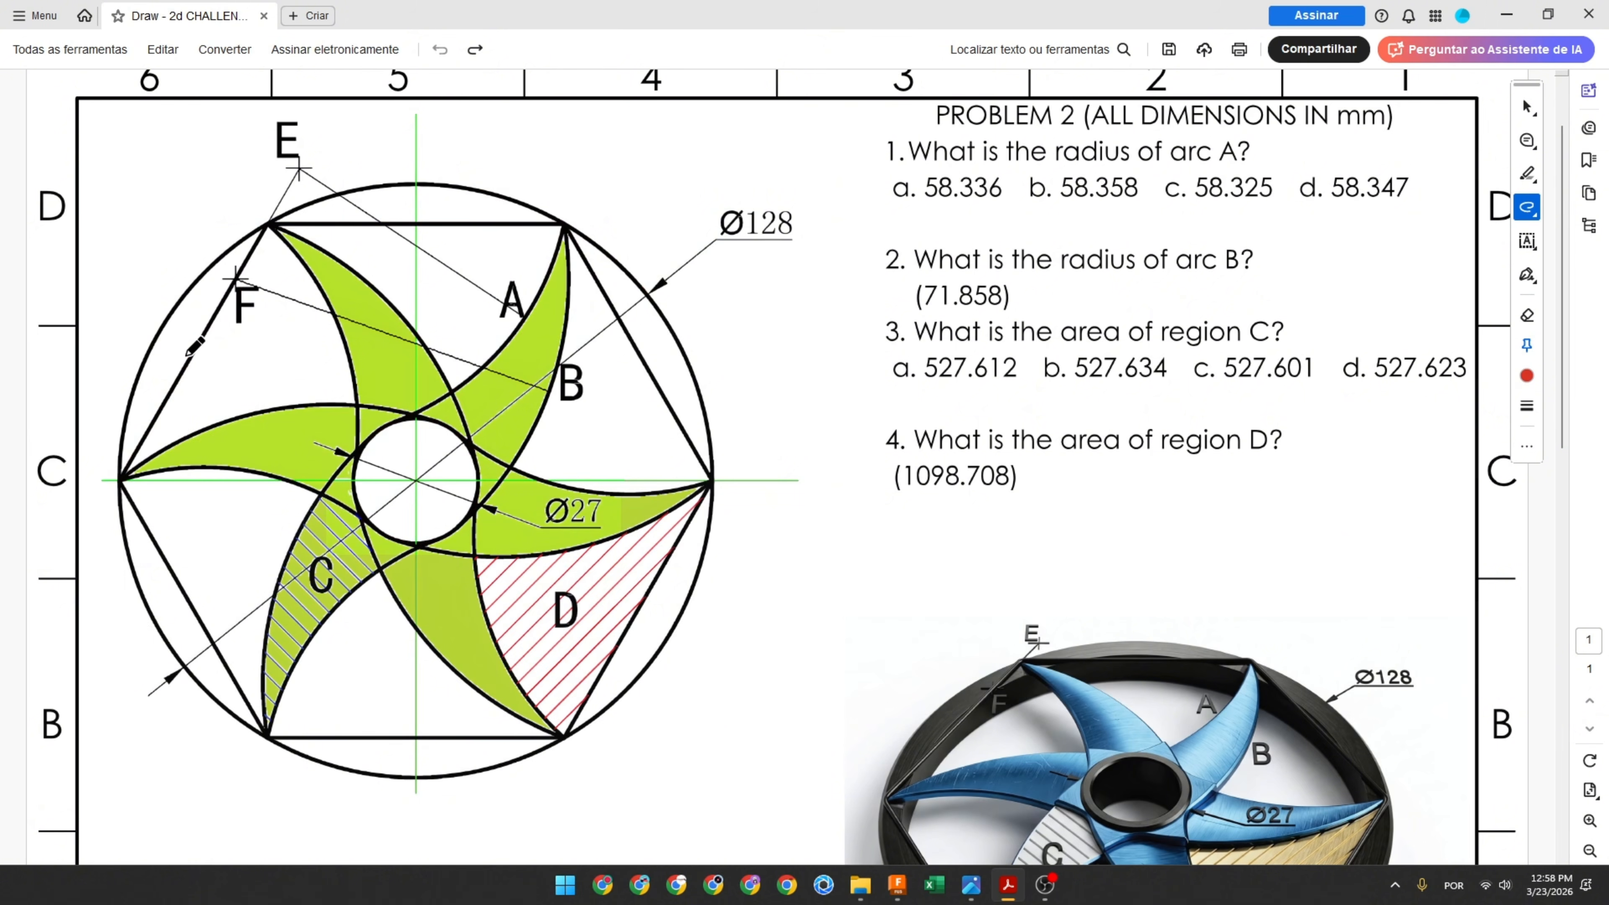
{"action": "left_click_drag", "start_coordinate": [197, 341], "coordinate": [275, 215]}
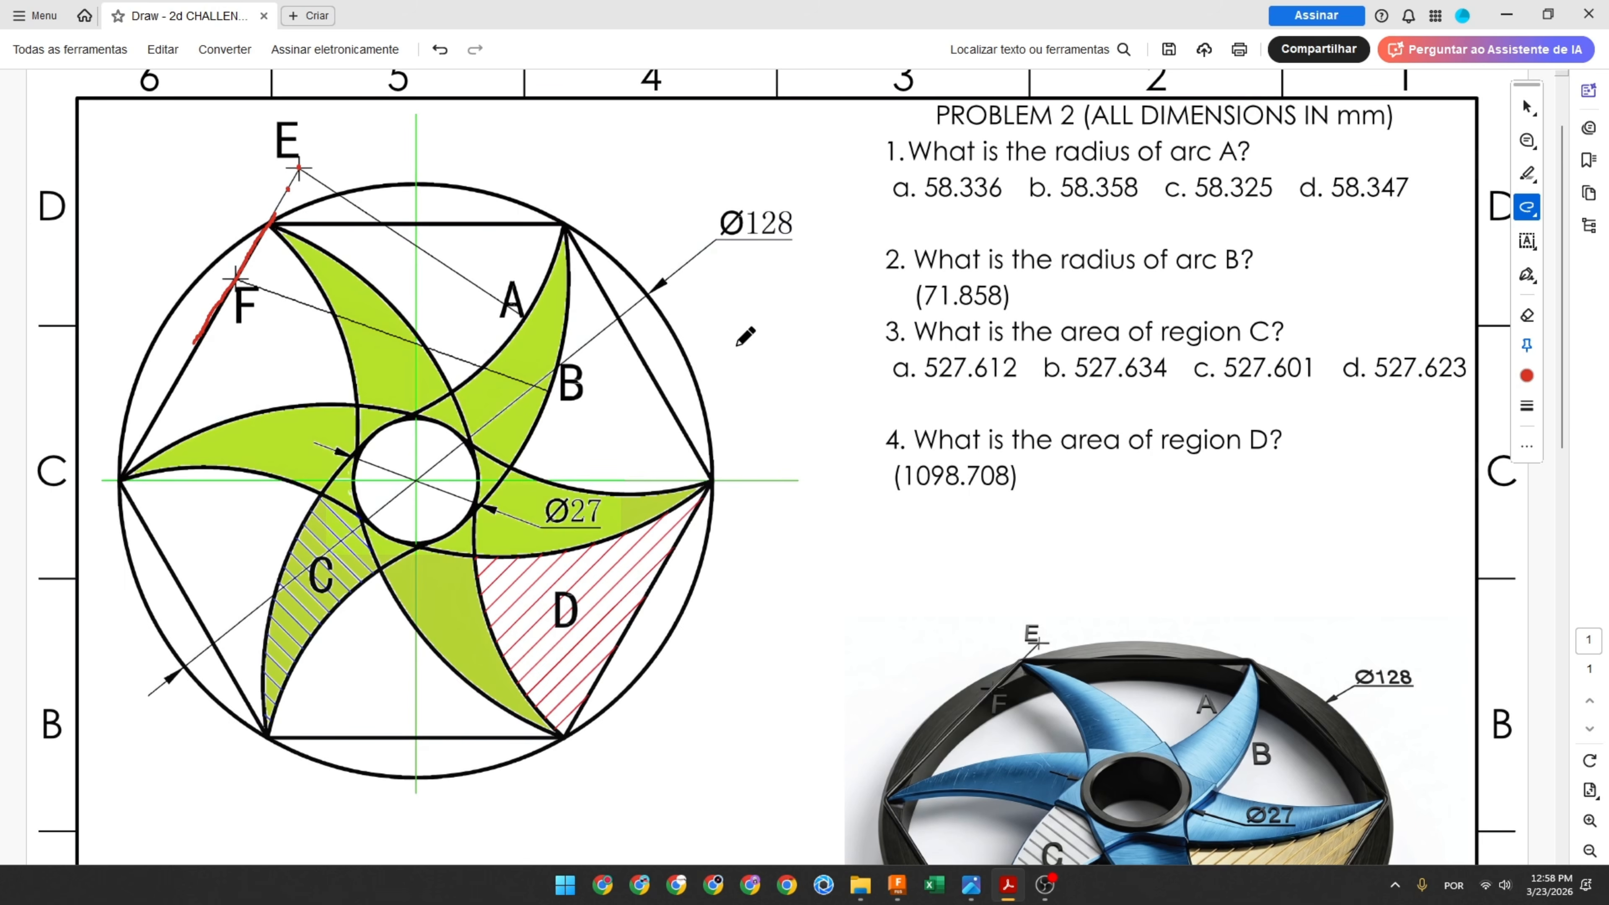
Step: Back in Fusion, draw a construction line from the hexagon's upper-left corner to the centre of arc A's circle
{"action": "left_click", "coordinate": [897, 888]}
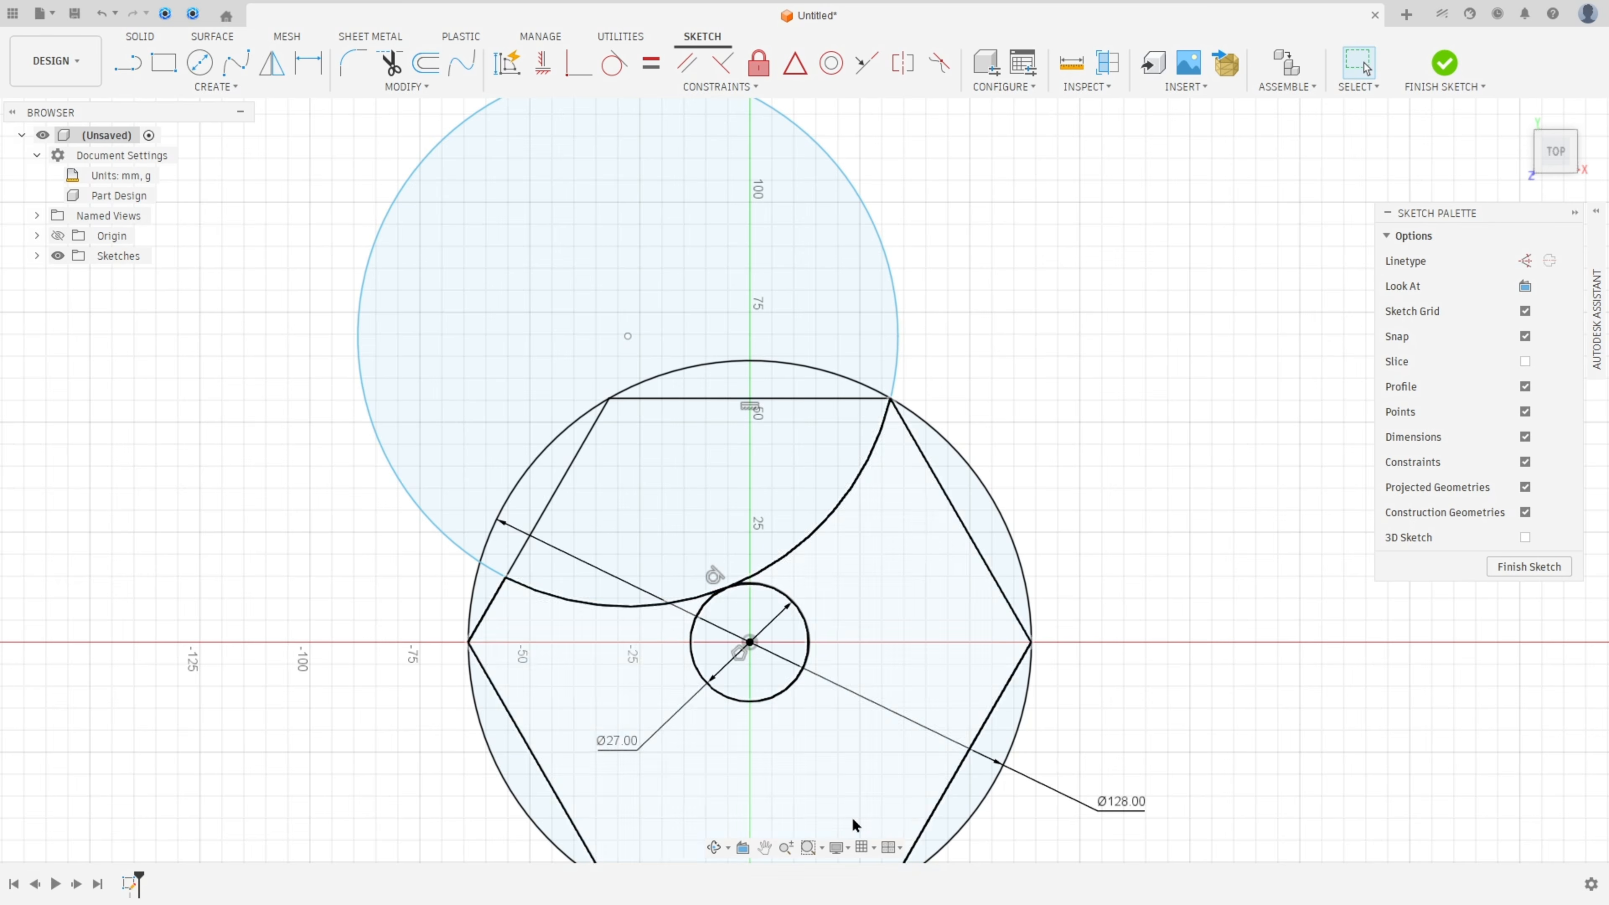
{"action": "left_click", "coordinate": [128, 63]}
{"action": "scroll", "coordinate": [624, 364], "scroll_direction": "up", "scroll_amount": 4}
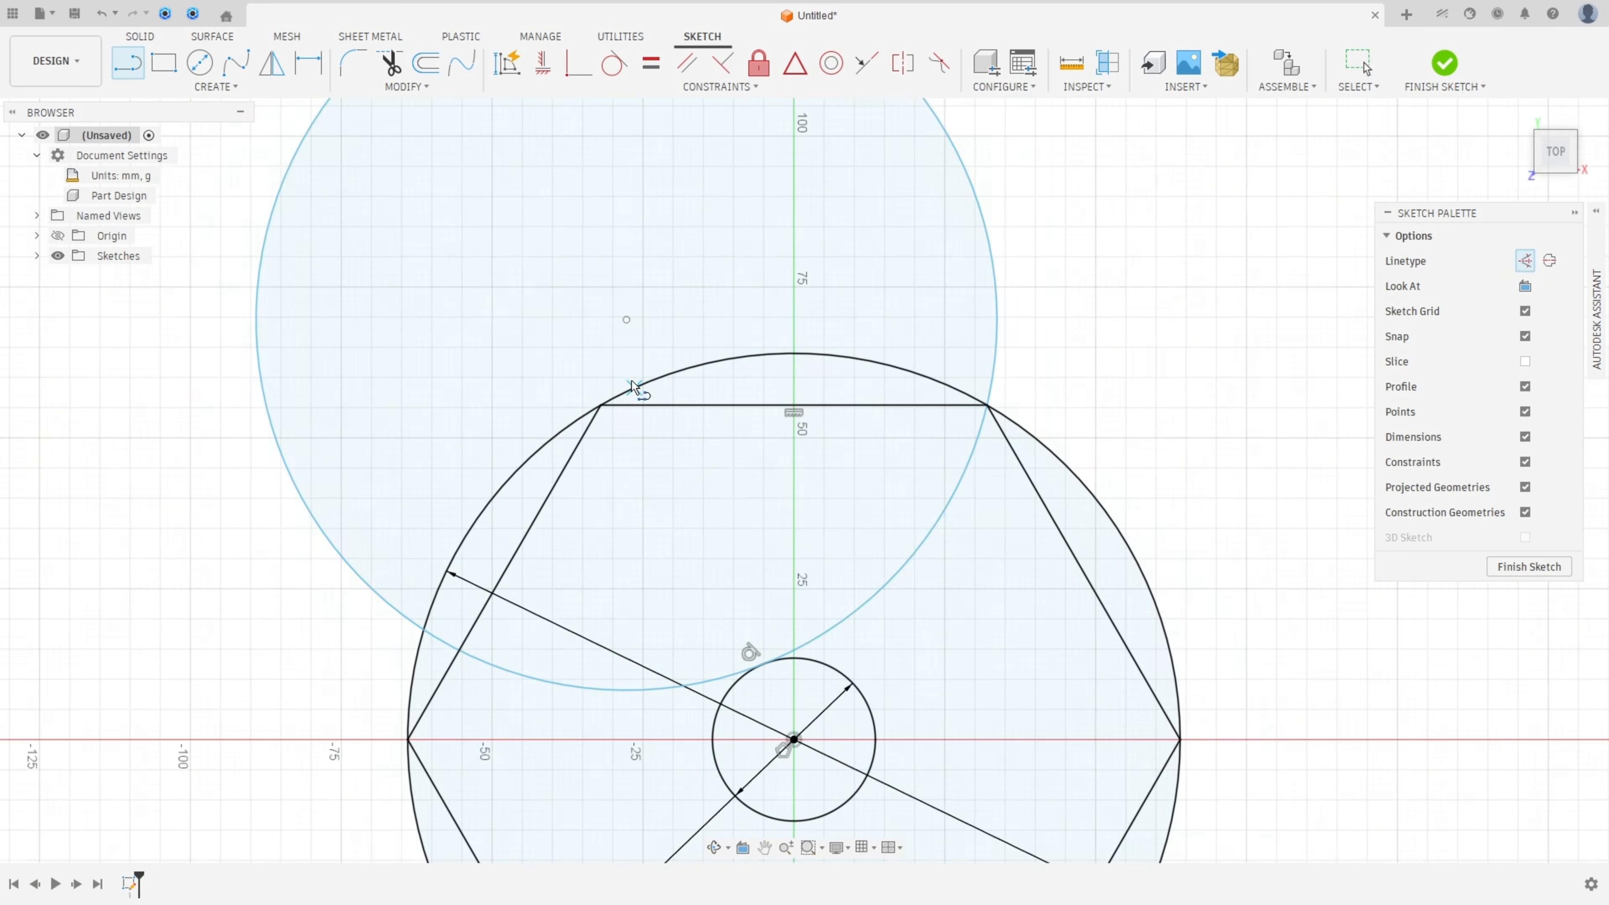
{"action": "left_click", "coordinate": [593, 412]}
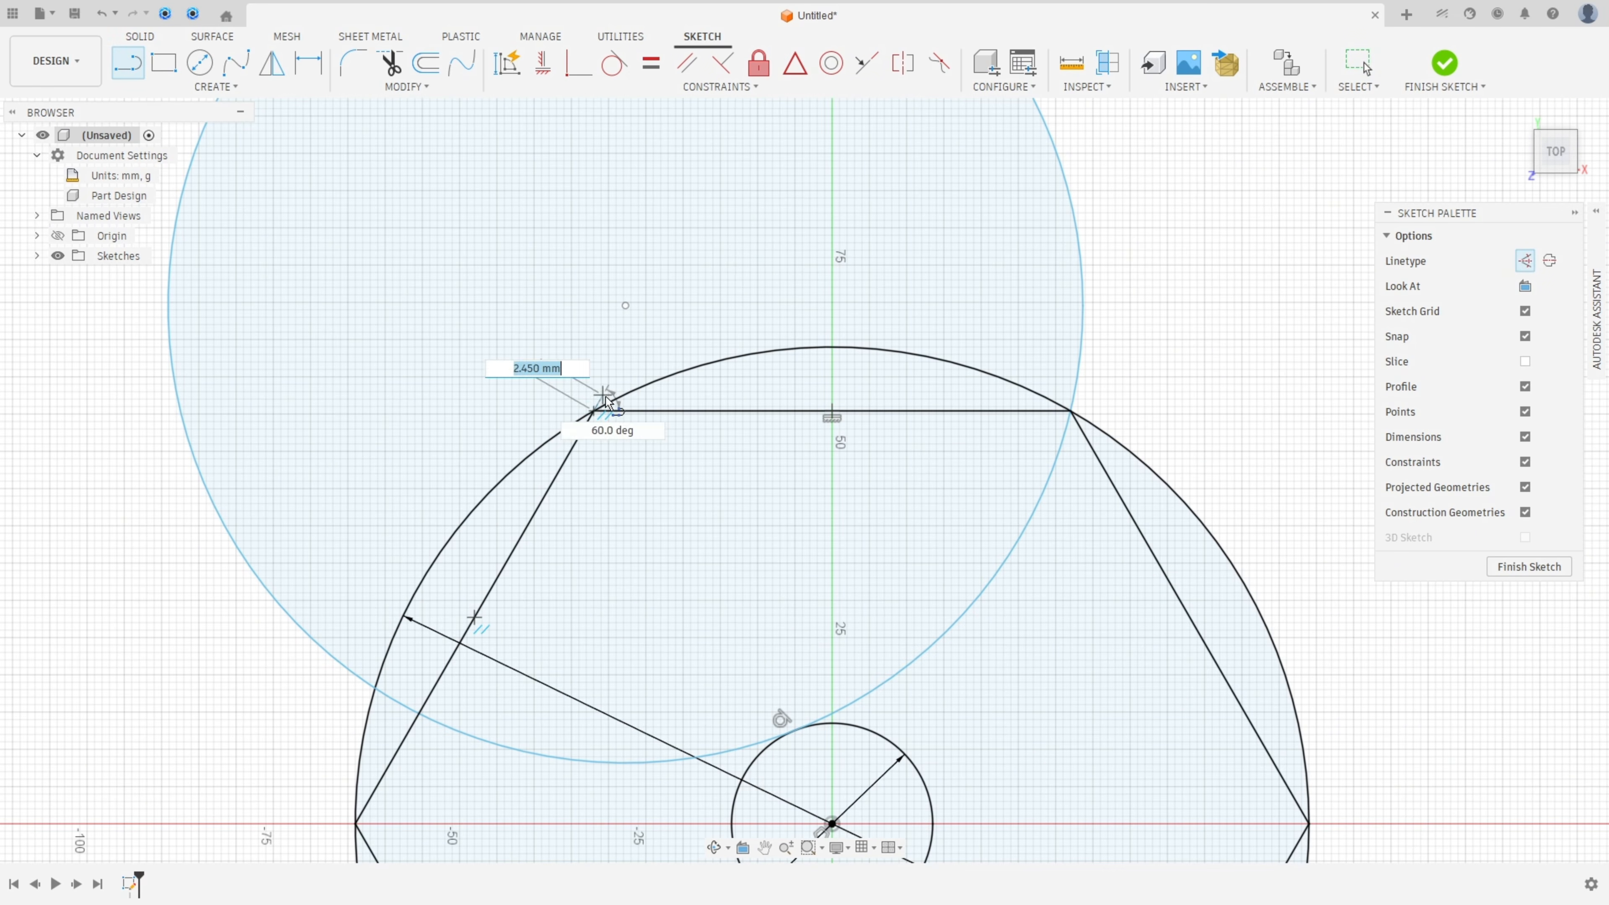
{"action": "left_click", "coordinate": [625, 306]}
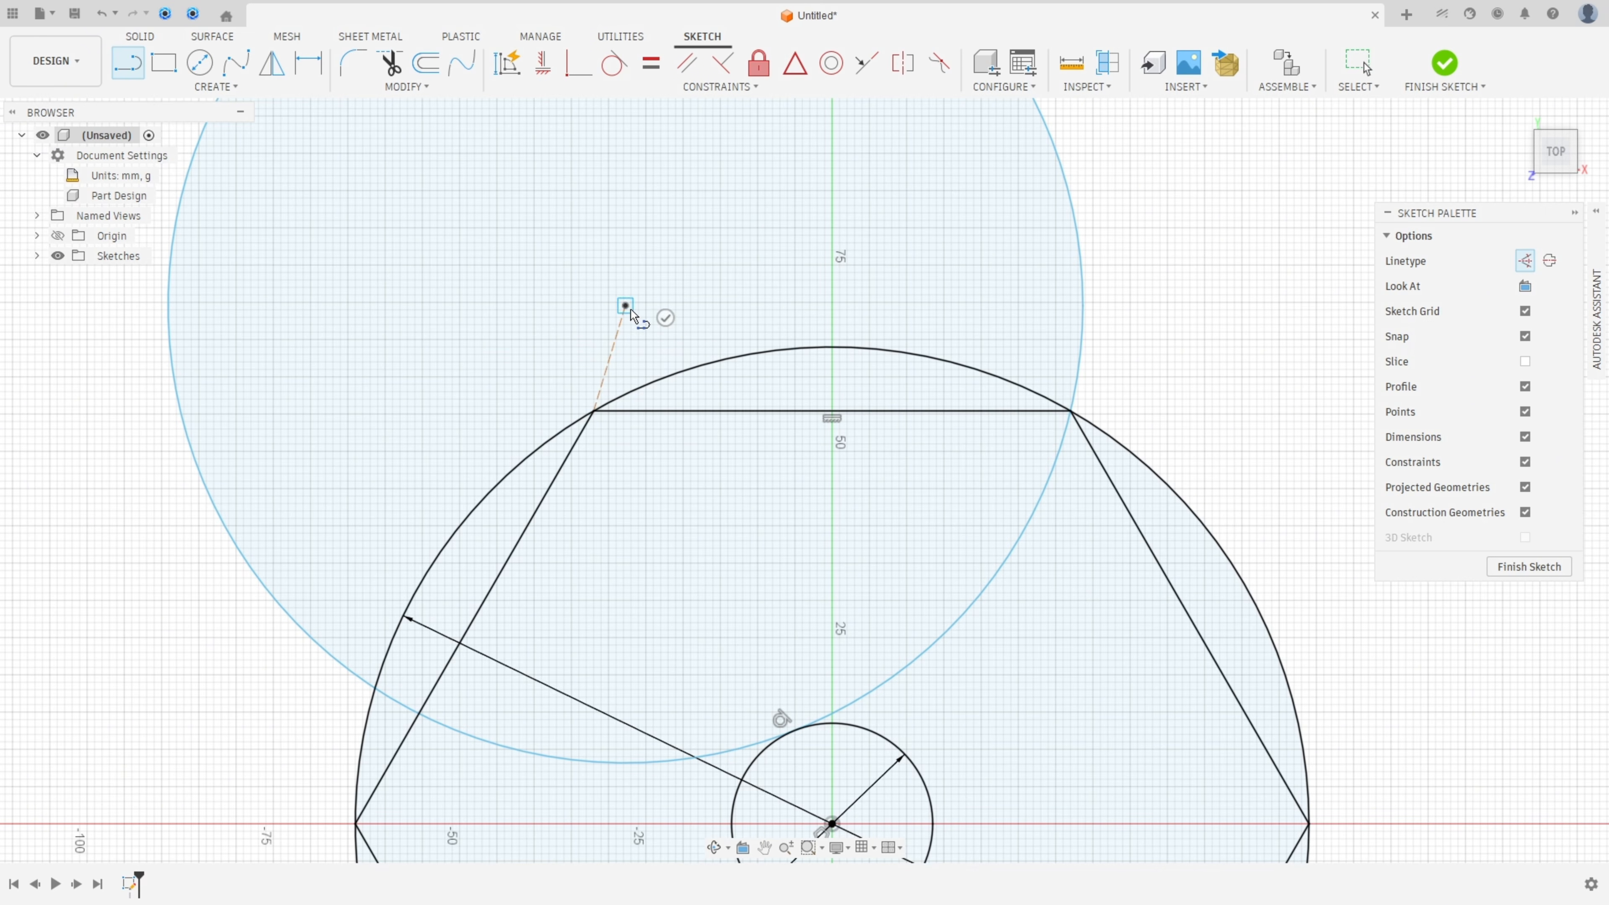
{"action": "key", "text": "Escape"}
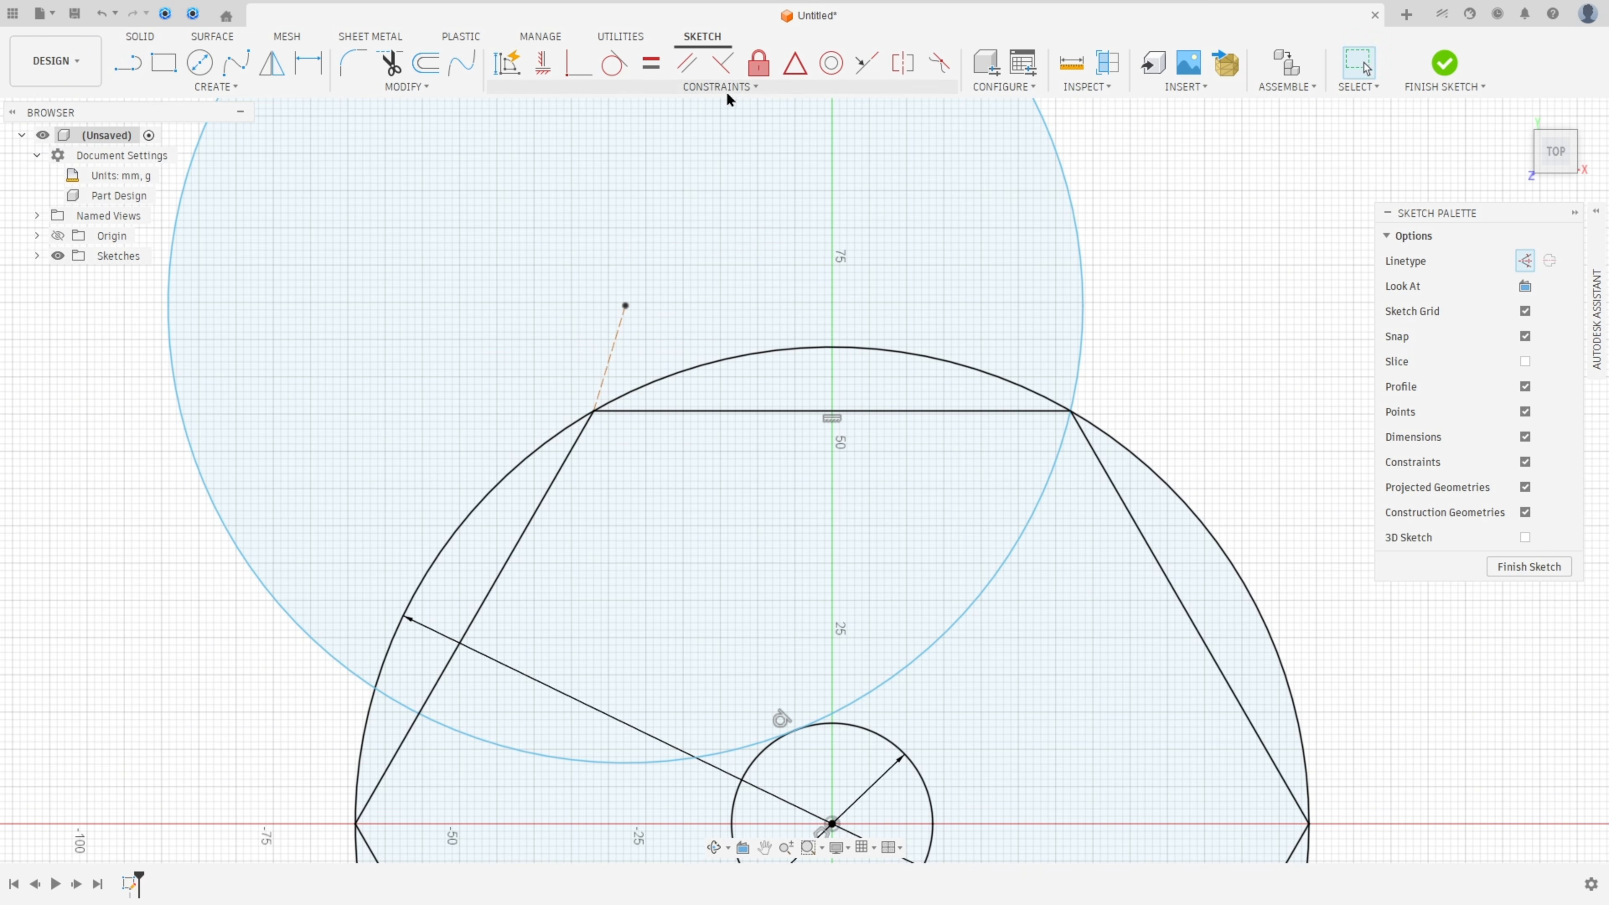
Step: Constrain the short construction line collinear with the hexagon's upper-left side
{"action": "left_click", "coordinate": [868, 64]}
{"action": "left_click", "coordinate": [614, 346]}
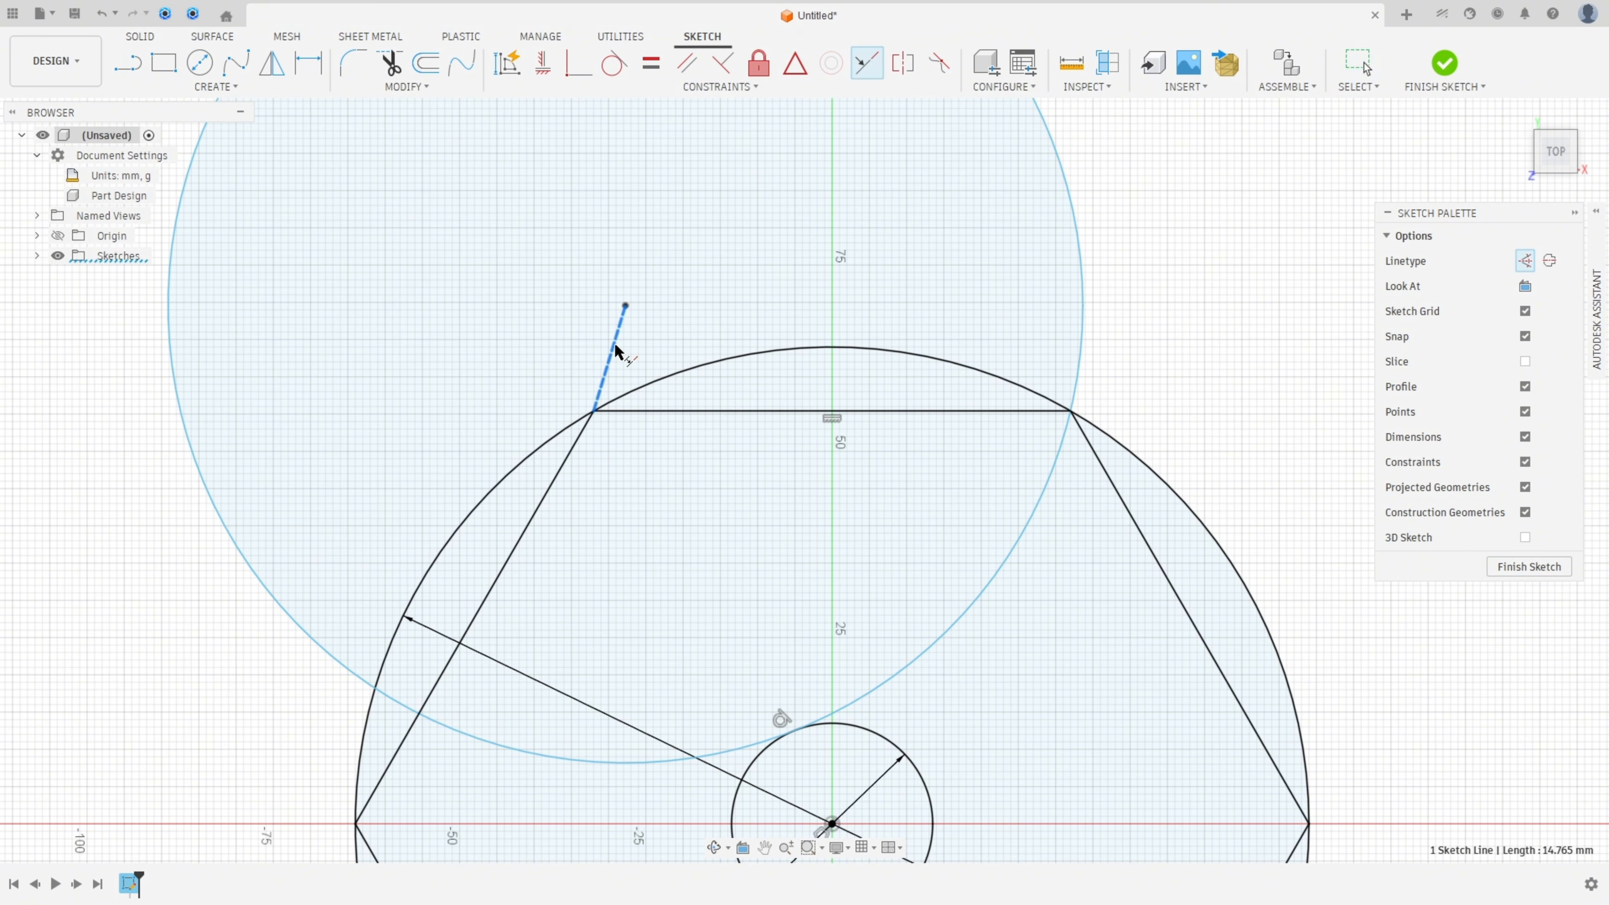
{"action": "left_click", "coordinate": [569, 466]}
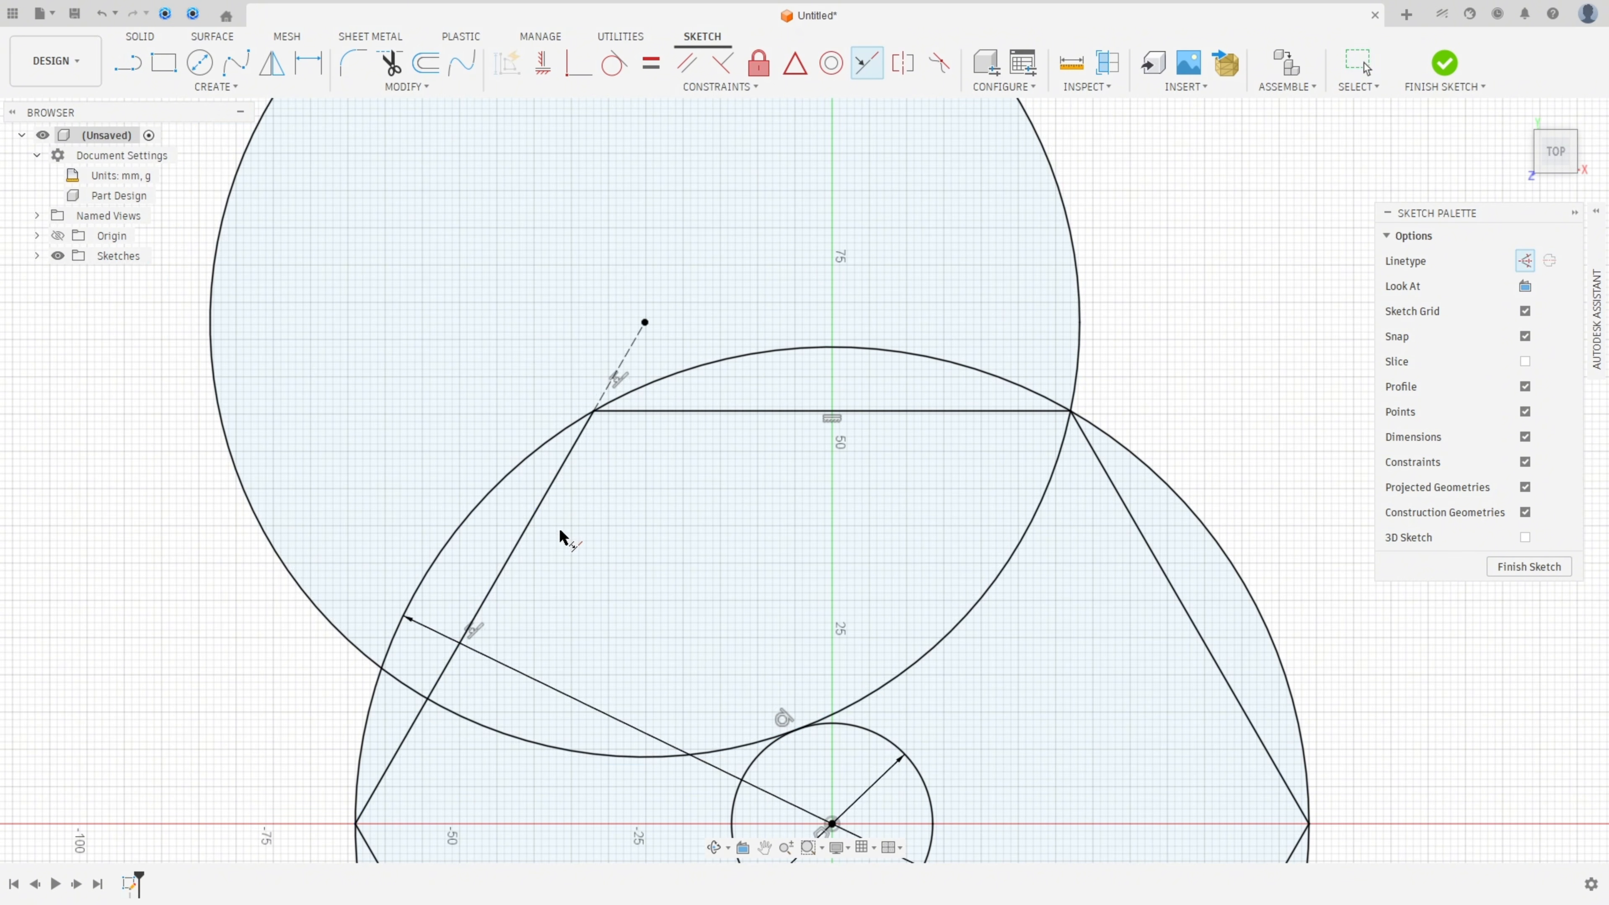
{"action": "scroll", "coordinate": [561, 542], "scroll_direction": "down", "scroll_amount": 3}
{"action": "key", "text": "Escape"}
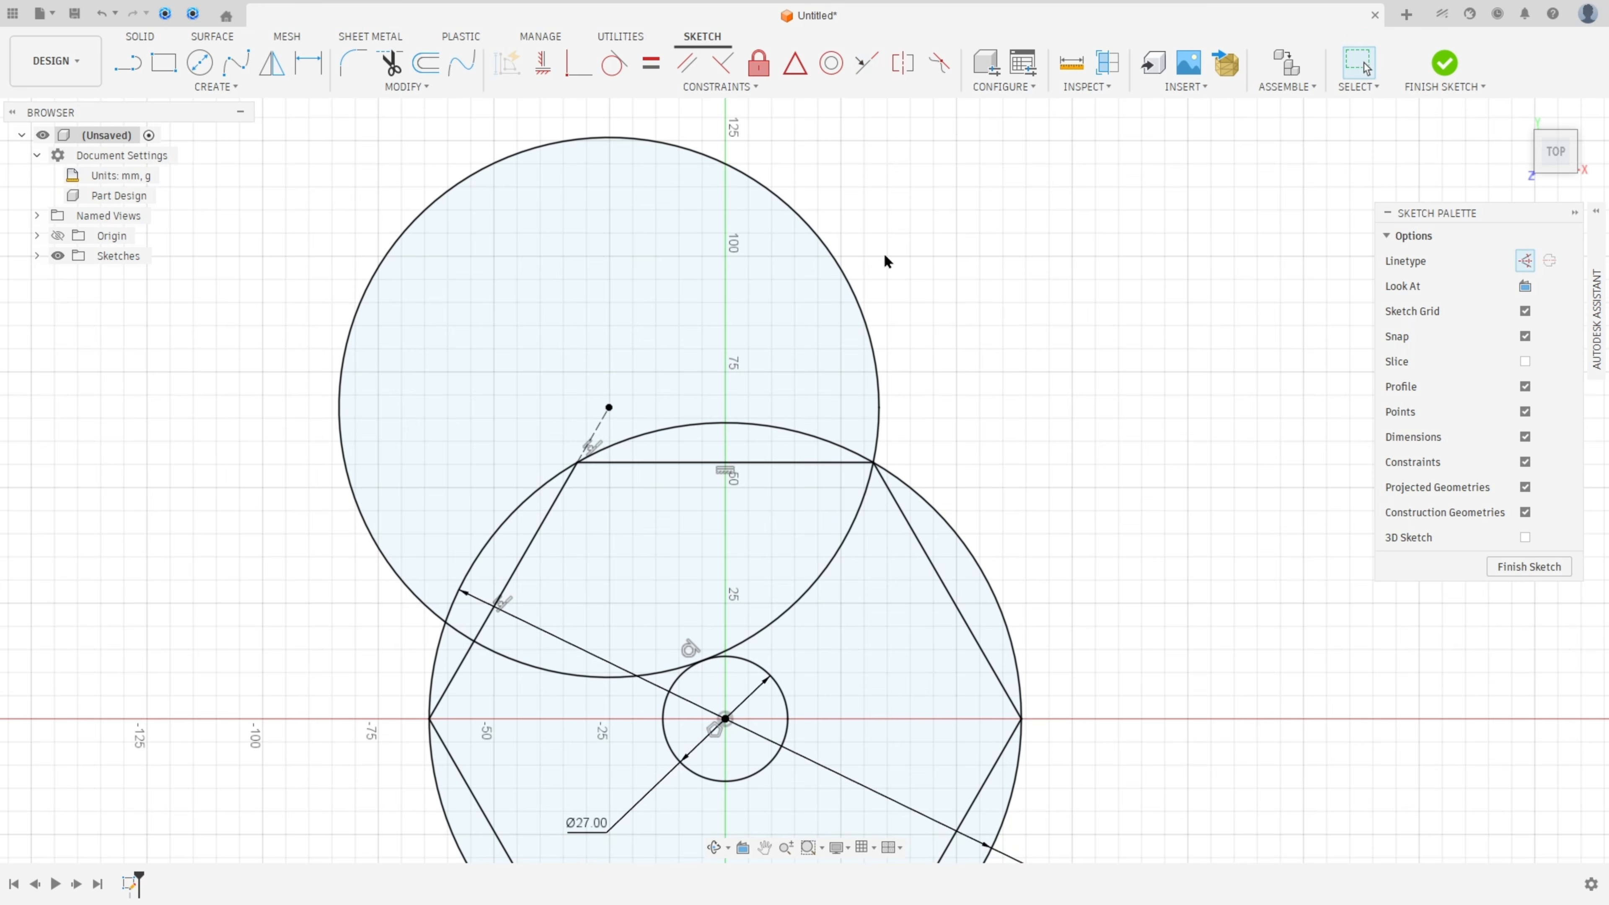
Step: Break arc A's circle where it meets the hexagon's upper-right corner, the outer circle and the inner circle
{"action": "left_click", "coordinate": [406, 87]}
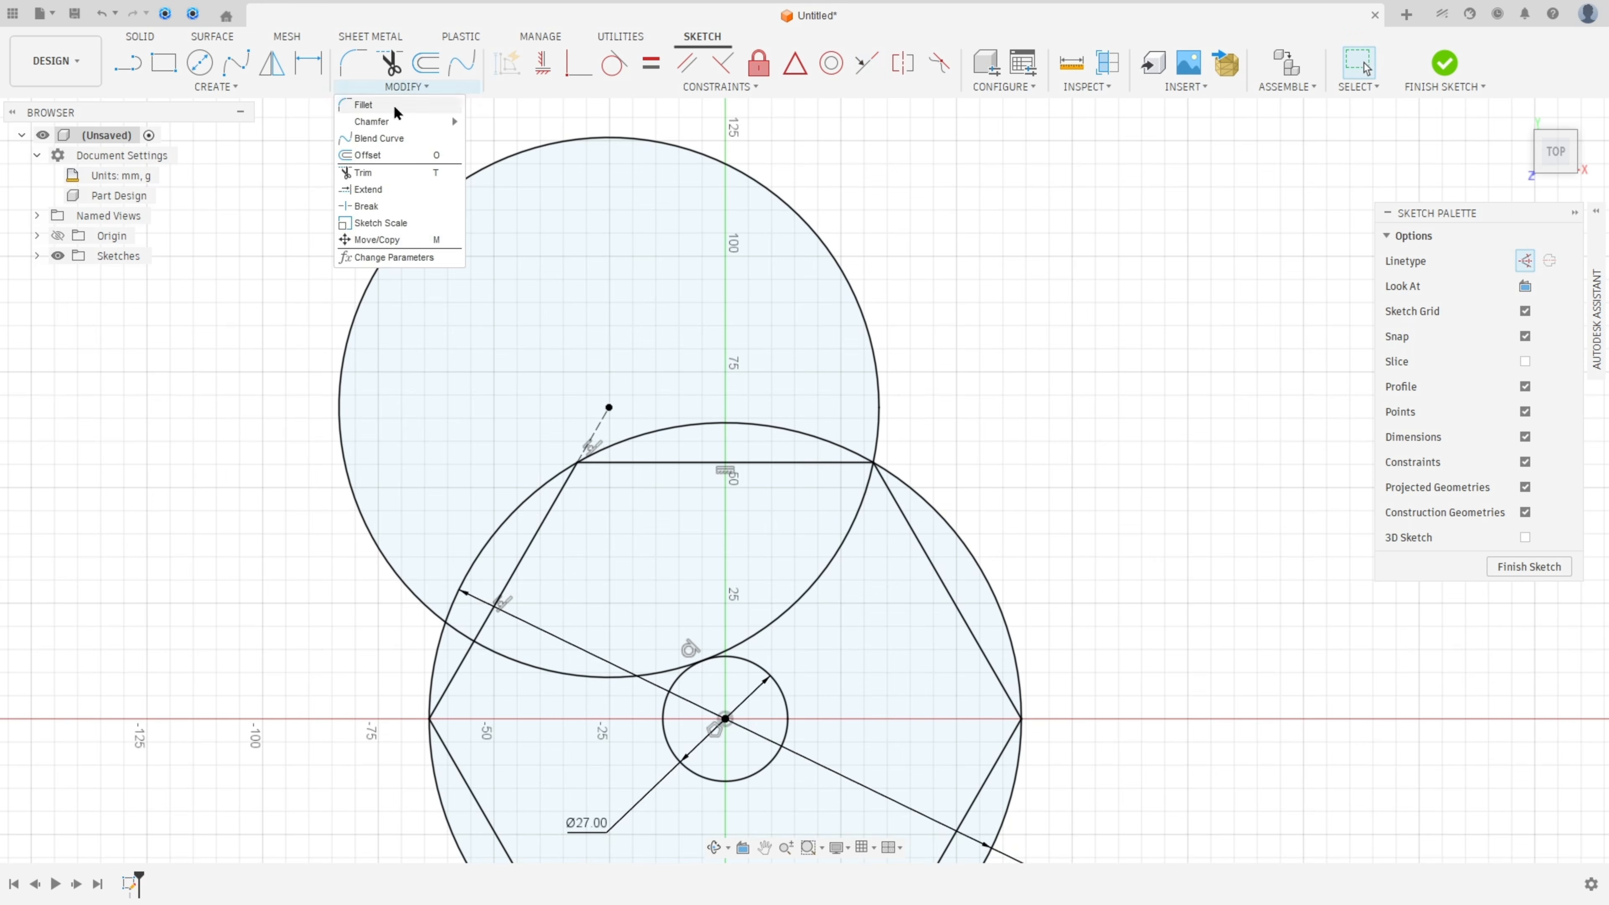
{"action": "left_click", "coordinate": [387, 207]}
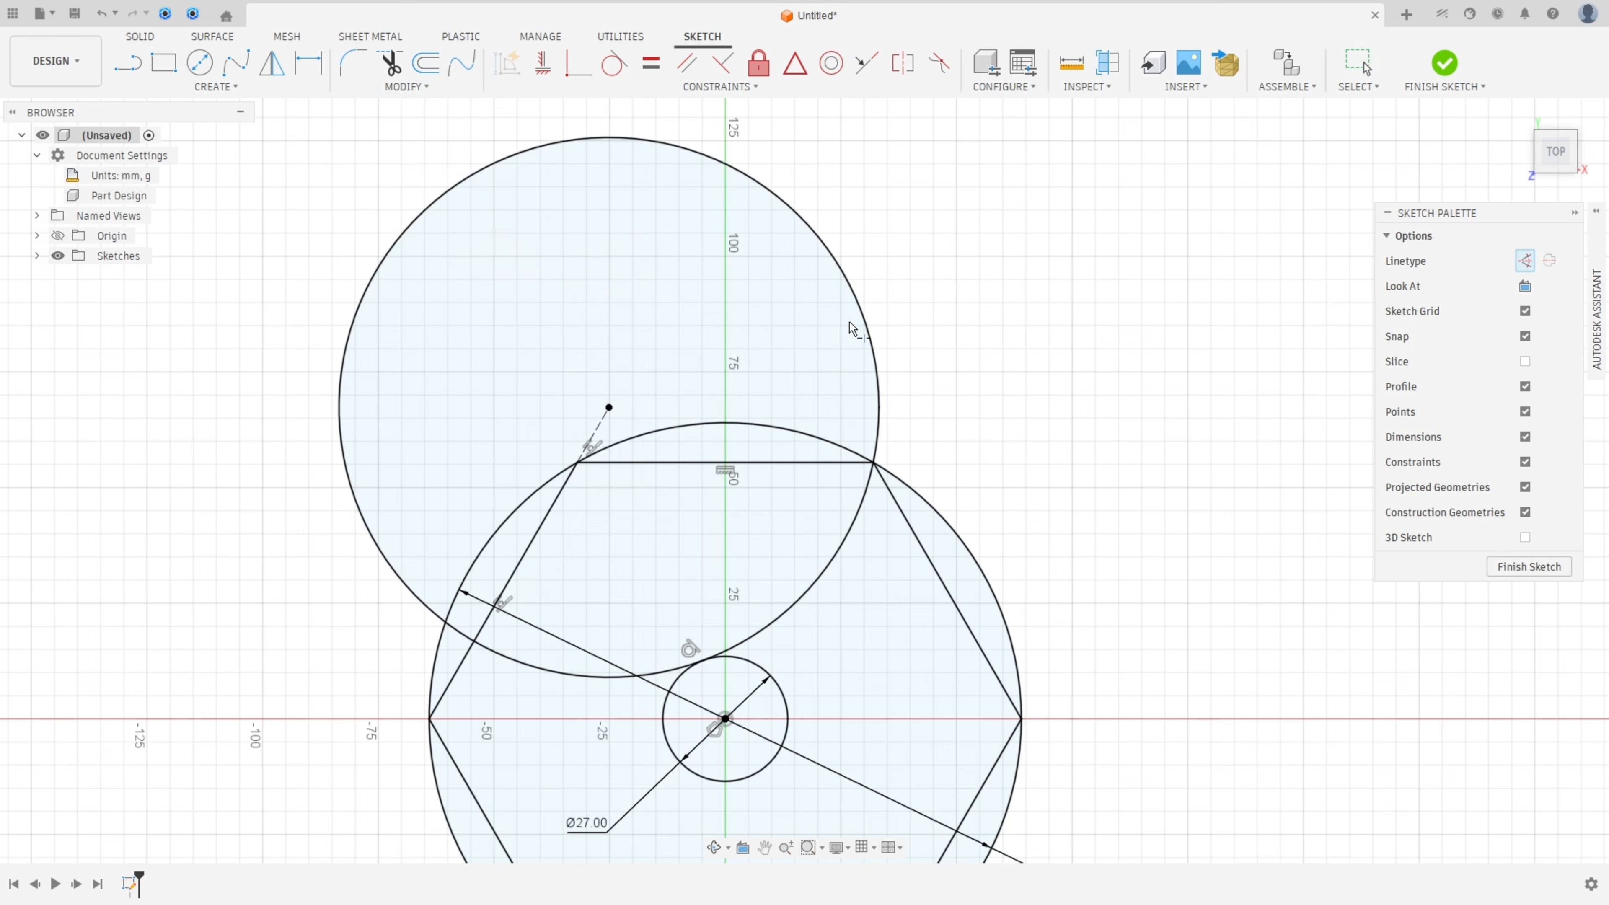
{"action": "left_click", "coordinate": [875, 361]}
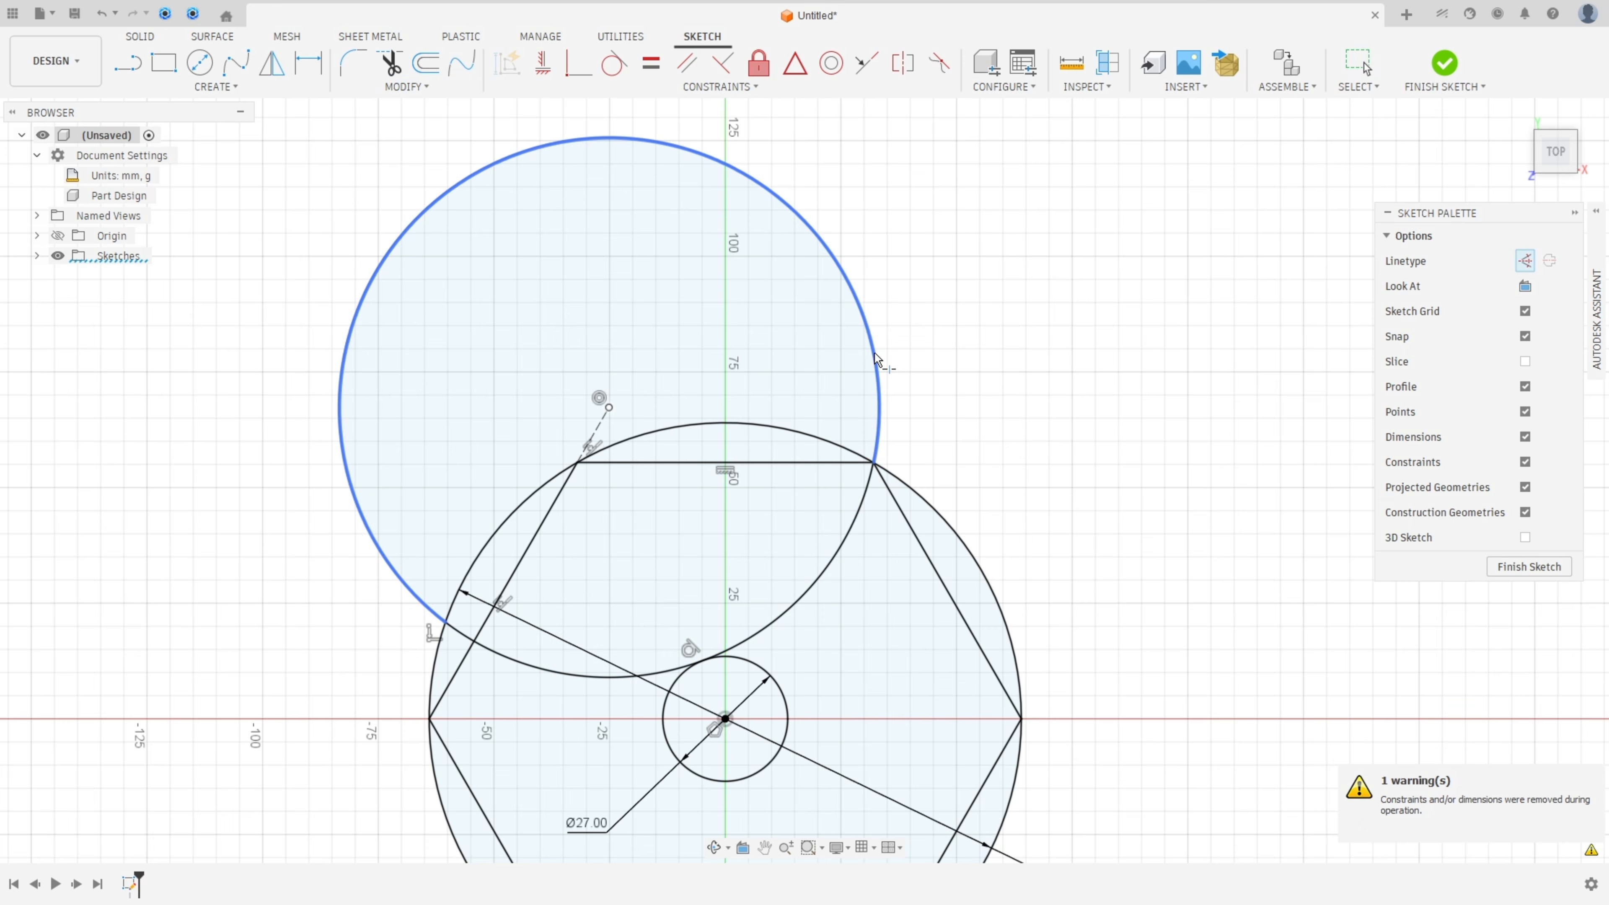
{"action": "left_click", "coordinate": [600, 683]}
{"action": "key", "text": "Escape"}
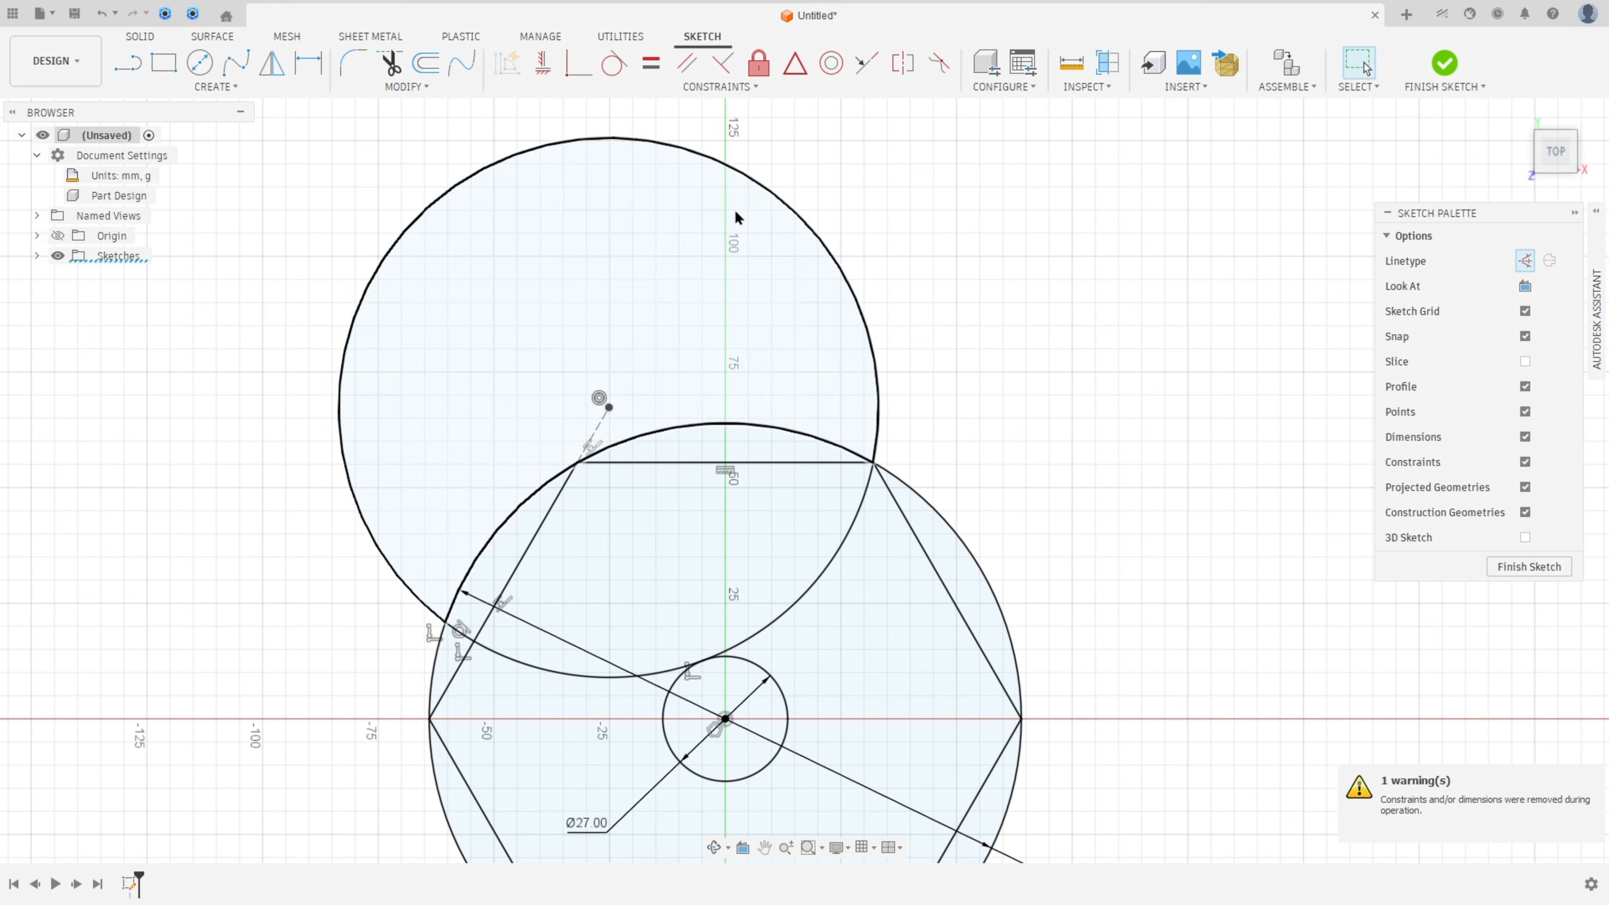
Step: Convert the three segments of arc A's circle outside the blade edge to construction geometry
{"action": "left_click", "coordinate": [771, 199]}
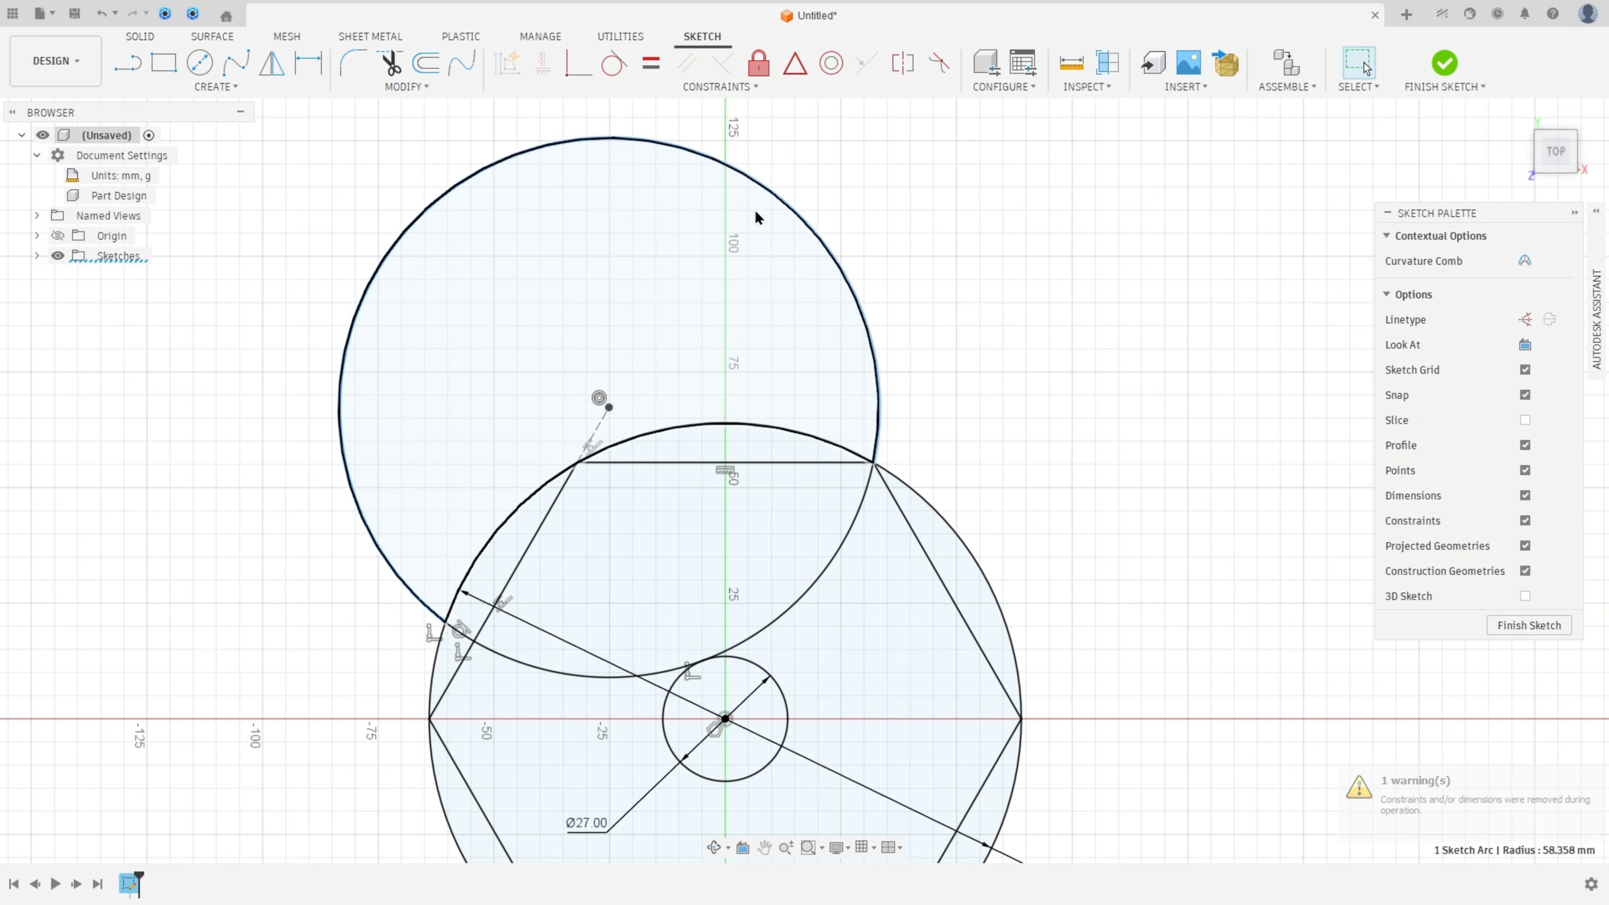
{"action": "left_click", "coordinate": [537, 670], "text": "ctrl"}
{"action": "left_click", "coordinate": [457, 635], "text": "ctrl"}
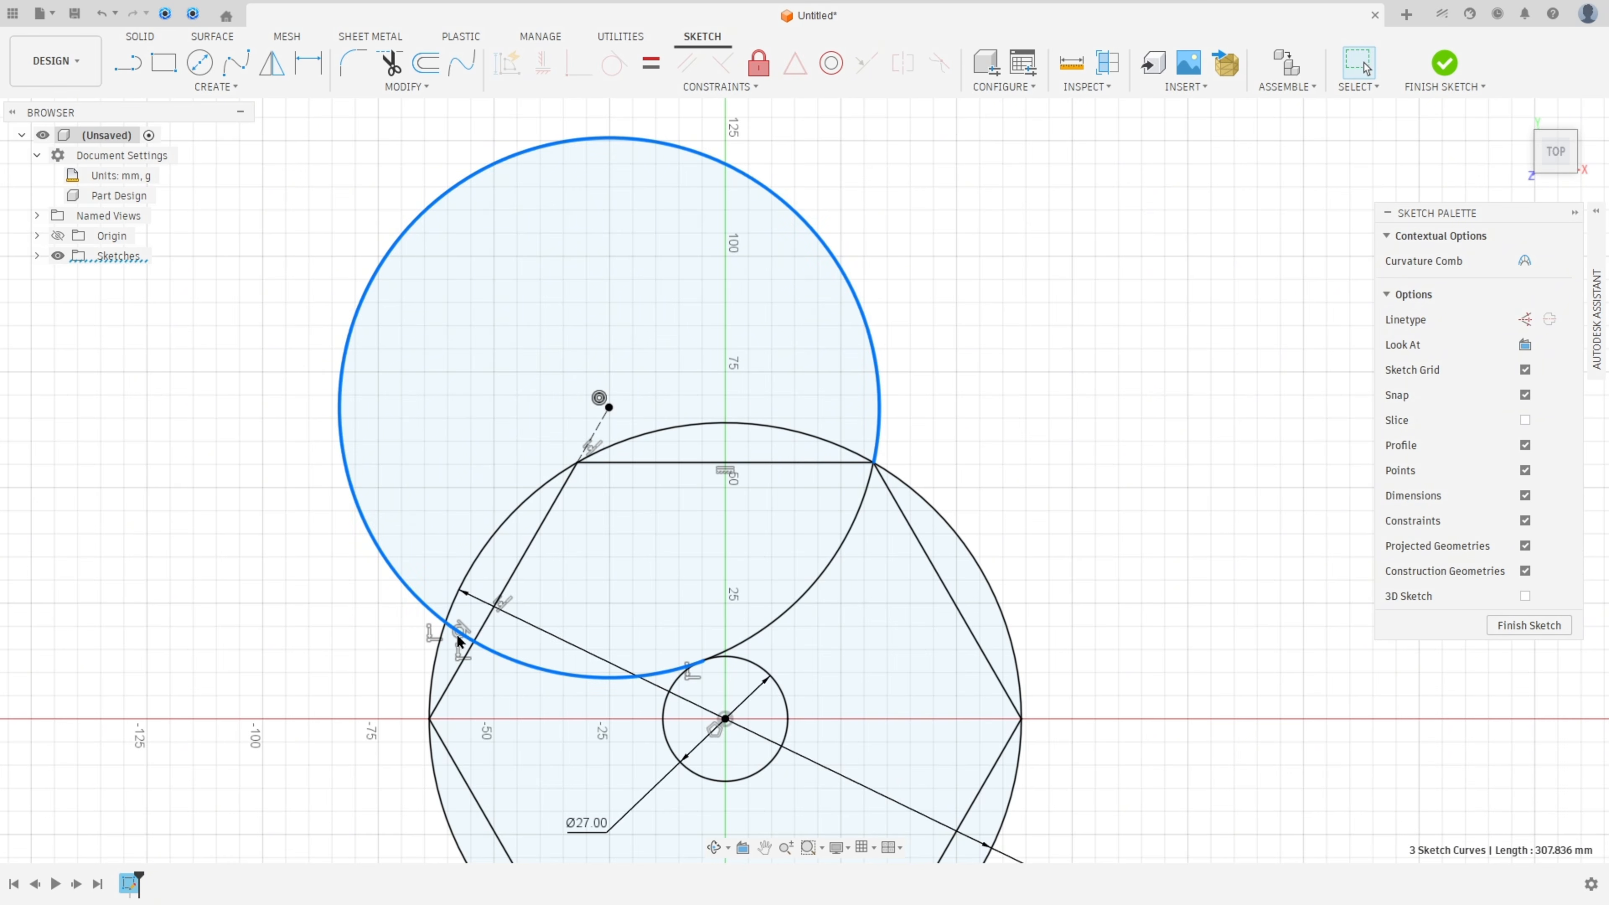
{"action": "left_click", "coordinate": [1526, 320]}
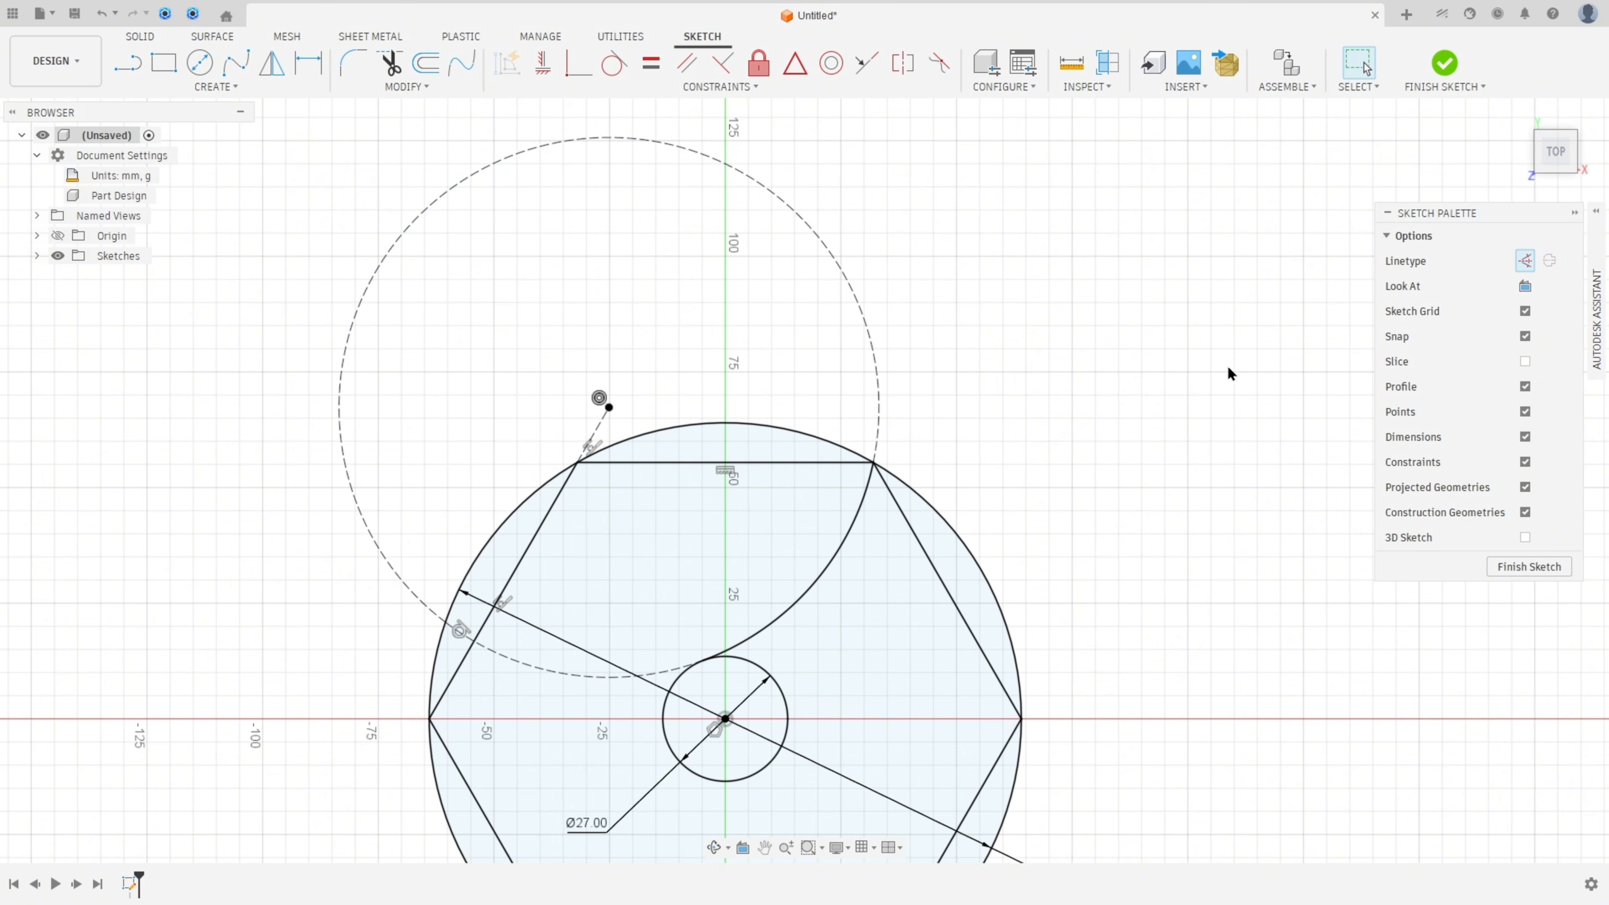
Step: Check the radius of arc A between the inner circle and the hexagon's upper-right corner
{"action": "scroll", "coordinate": [1103, 525], "scroll_direction": "up", "scroll_amount": 2}
{"action": "left_click", "coordinate": [765, 578]}
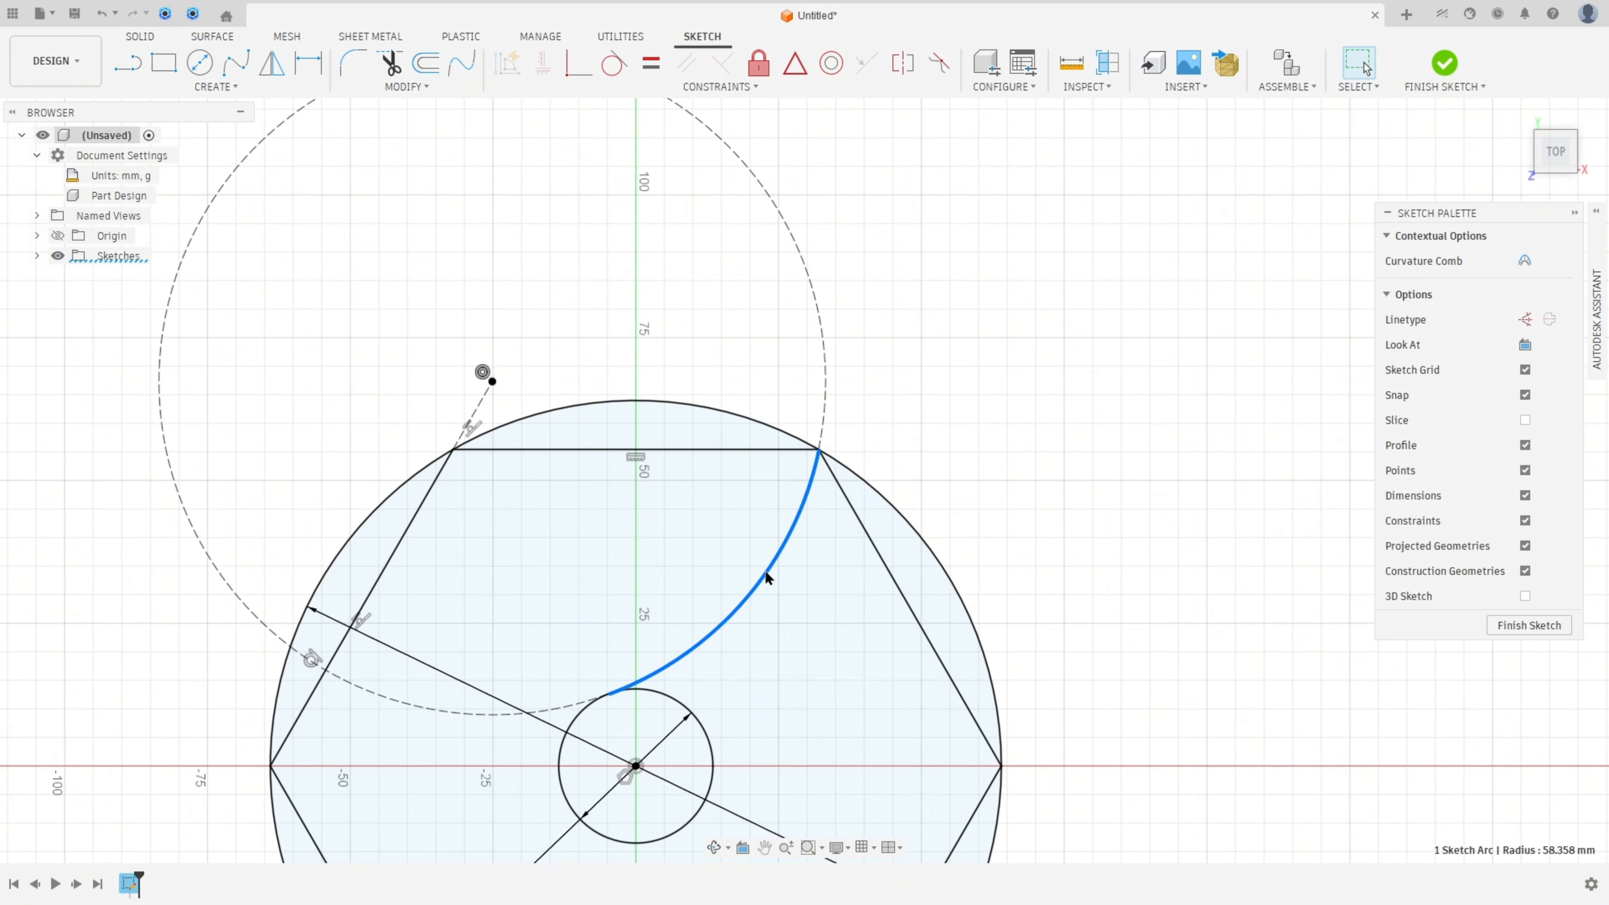
{"action": "scroll", "coordinate": [1031, 419], "scroll_direction": "down", "scroll_amount": 2}
{"action": "scroll", "coordinate": [1159, 428], "scroll_direction": "down", "scroll_amount": 2}
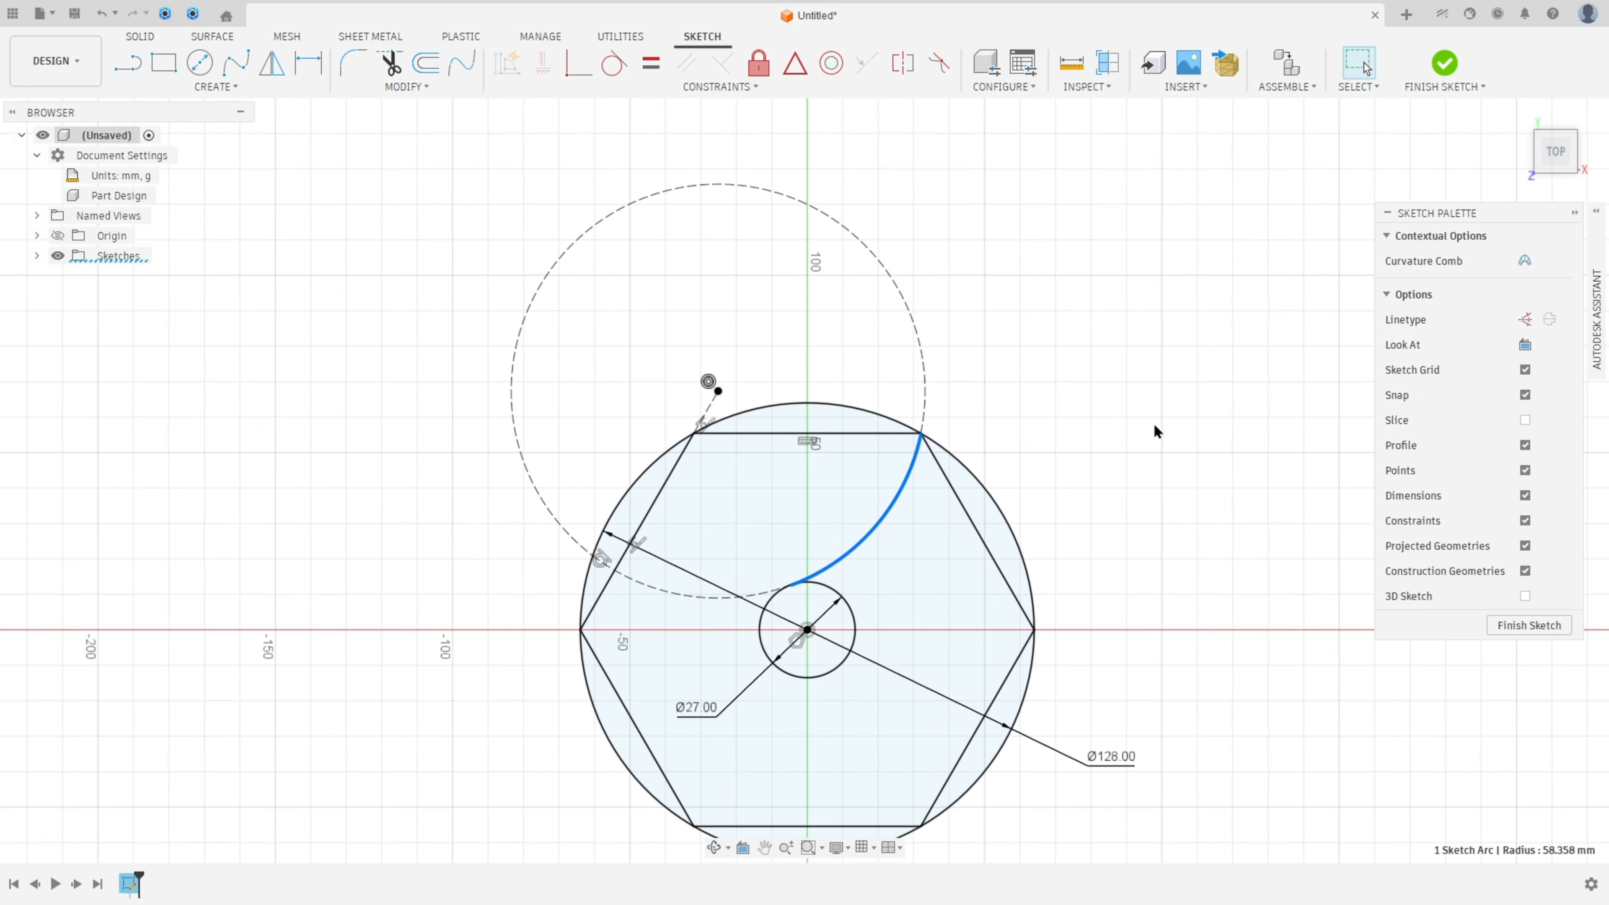
{"action": "middle_click_drag", "start_coordinate": [1160, 428], "coordinate": [1122, 346]}
{"action": "left_click", "coordinate": [1135, 318]}
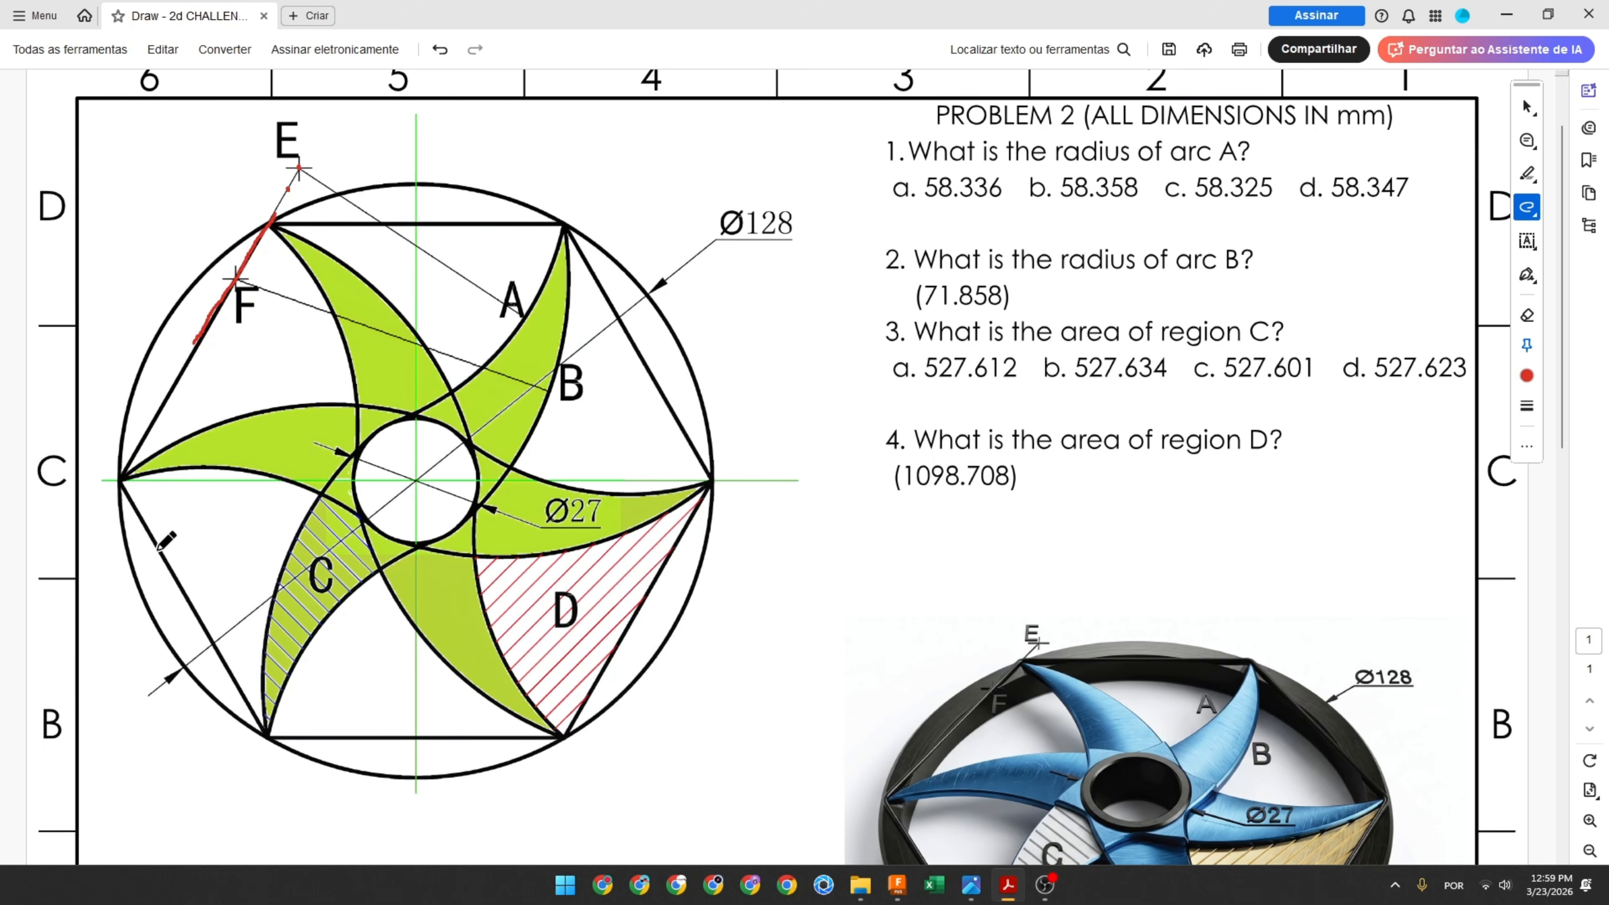
Step: In the PDF drawing, trace arc B in red from the hexagon's upper-right corner to the lower edge of the inner circle
{"action": "mouse_move", "coordinate": [565, 223]}
{"action": "left_mouse_down"}
{"action": "mouse_move", "coordinate": [542, 431]}
{"action": "mouse_move", "coordinate": [469, 517]}
{"action": "left_mouse_up"}
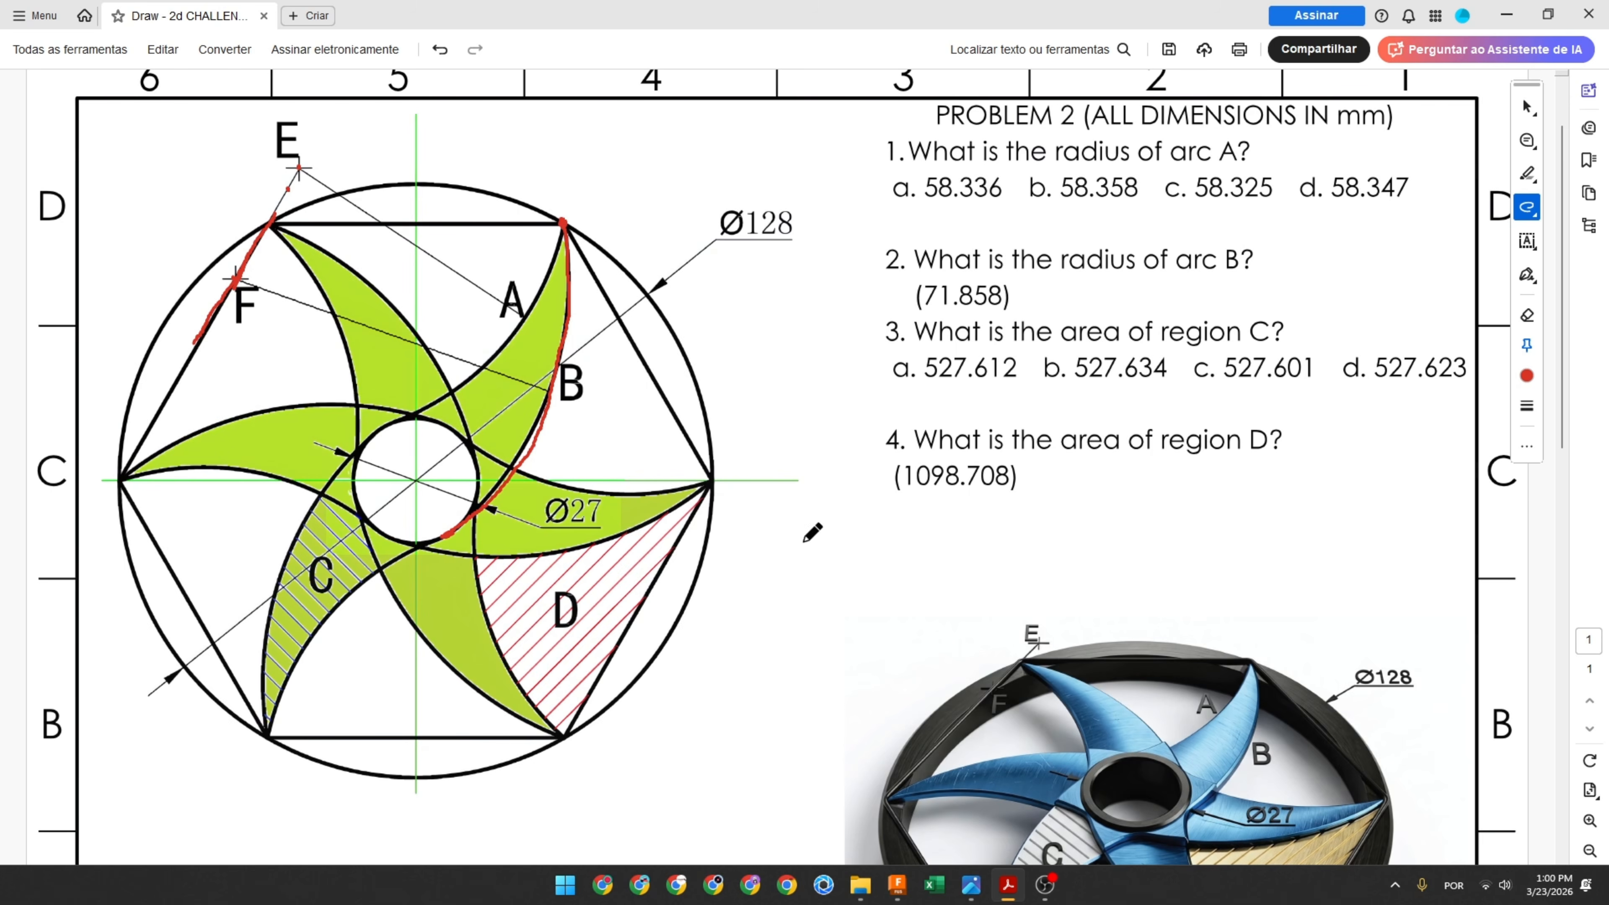
Step: Back in Fusion, sketch a three-point arc of about 61 mm radius for arc B, from the hexagon's upper-right corner to the inner circle's lower edge
{"action": "left_click", "coordinate": [897, 884]}
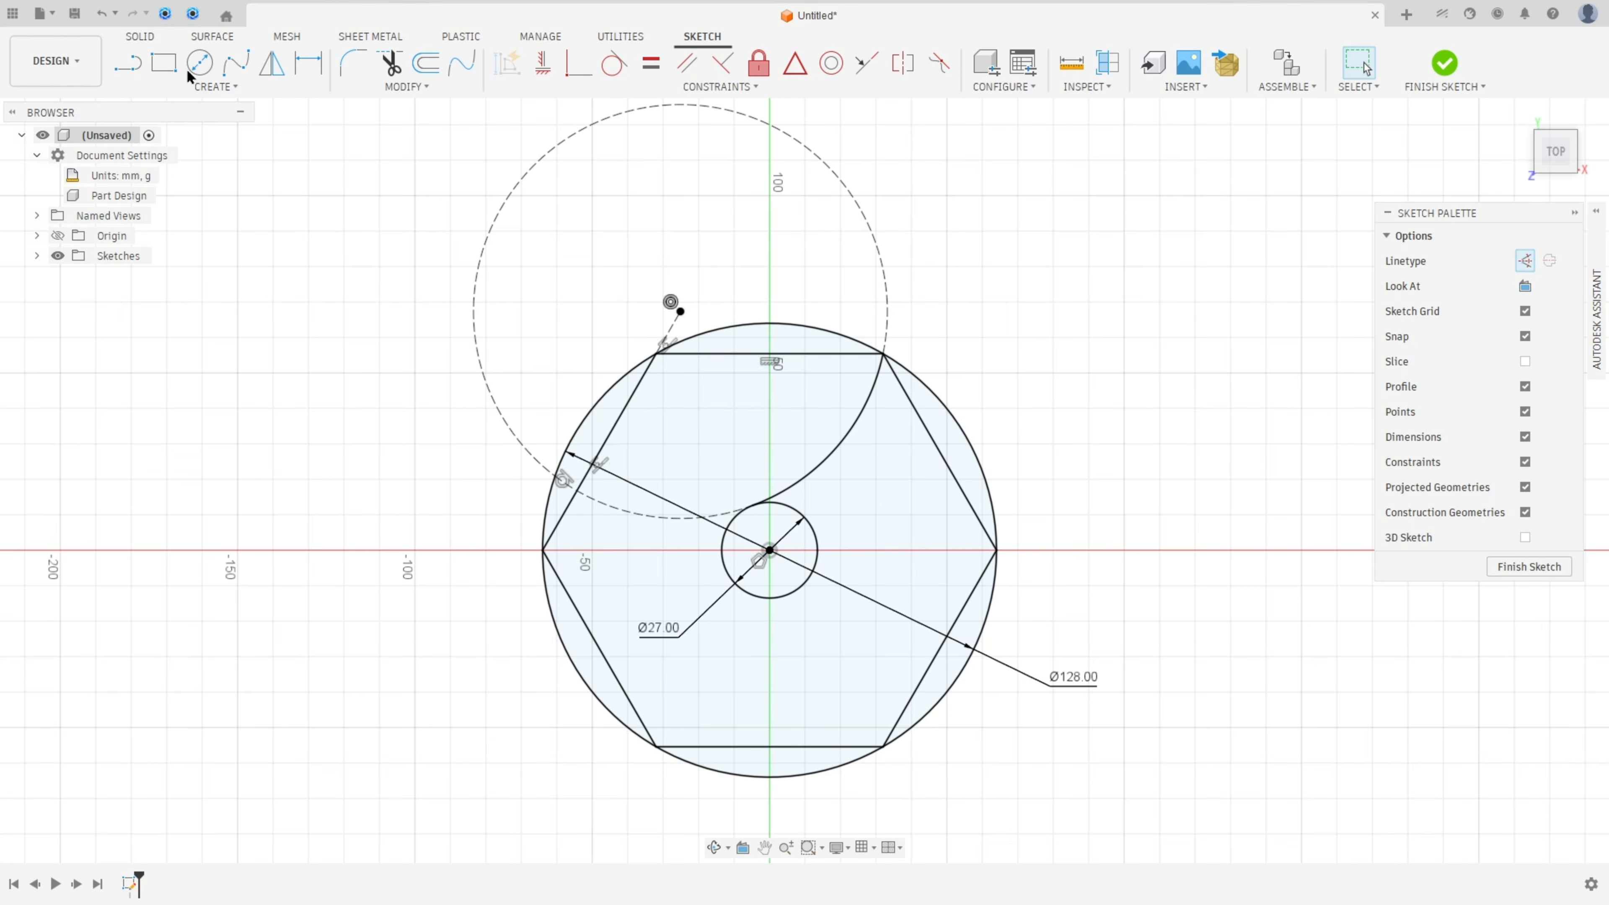
{"action": "left_click", "coordinate": [234, 88]}
{"action": "mouse_move", "coordinate": [187, 172]}
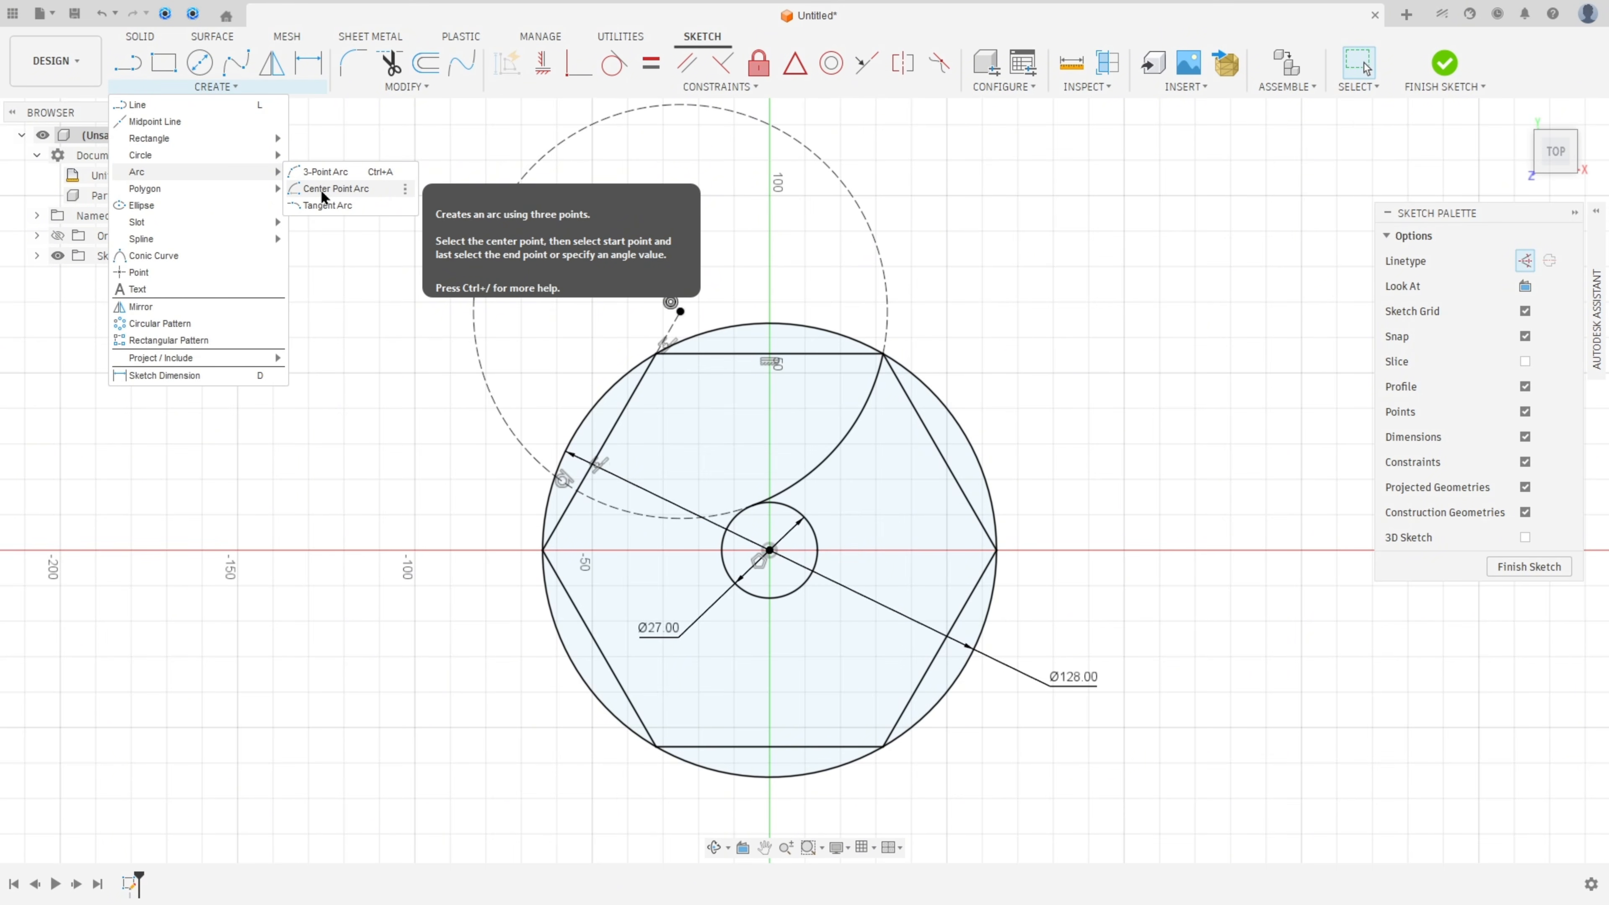
{"action": "left_click", "coordinate": [317, 171]}
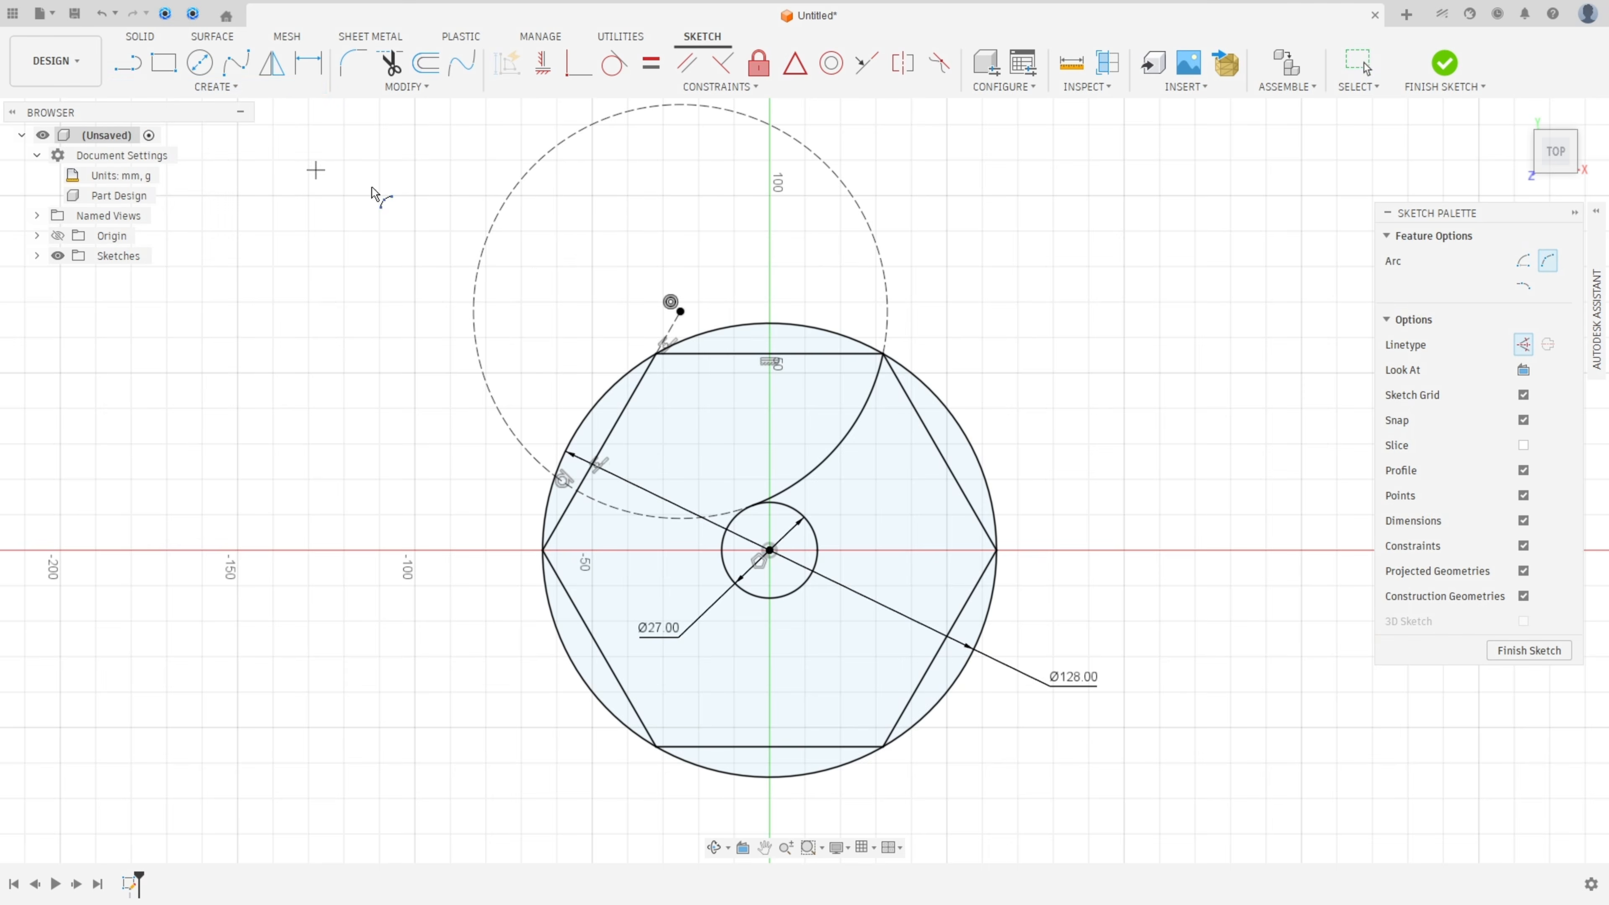
{"action": "left_click", "coordinate": [884, 353]}
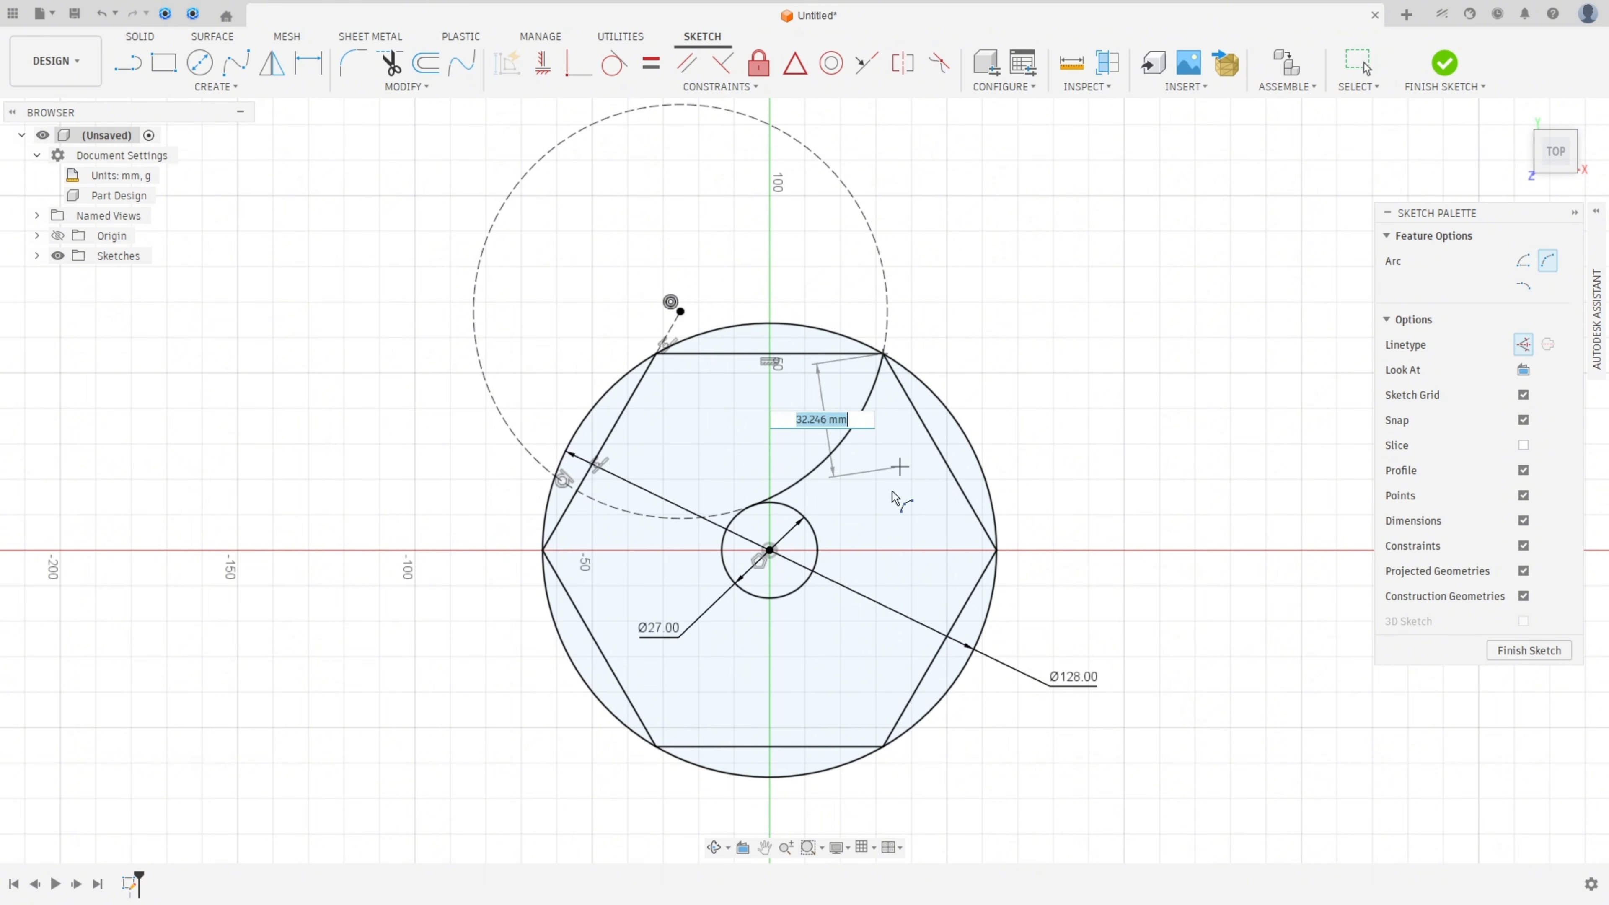
{"action": "left_click", "coordinate": [780, 596]}
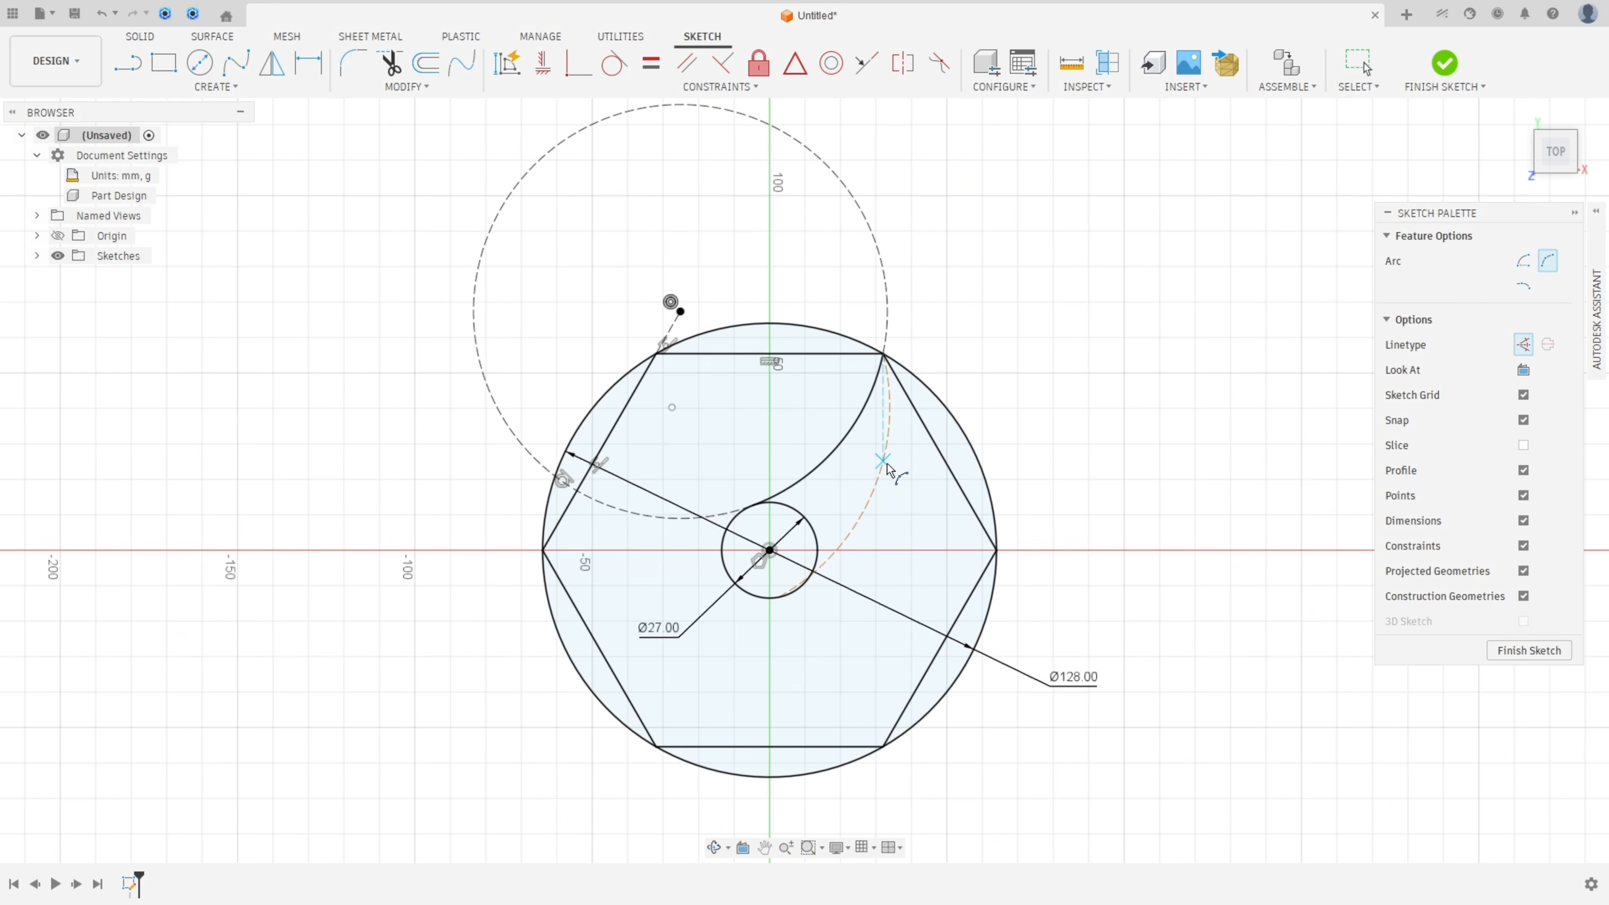
{"action": "key", "text": "Escape"}
Step: Change arc B from construction to normal linetype
{"action": "left_click", "coordinate": [879, 483]}
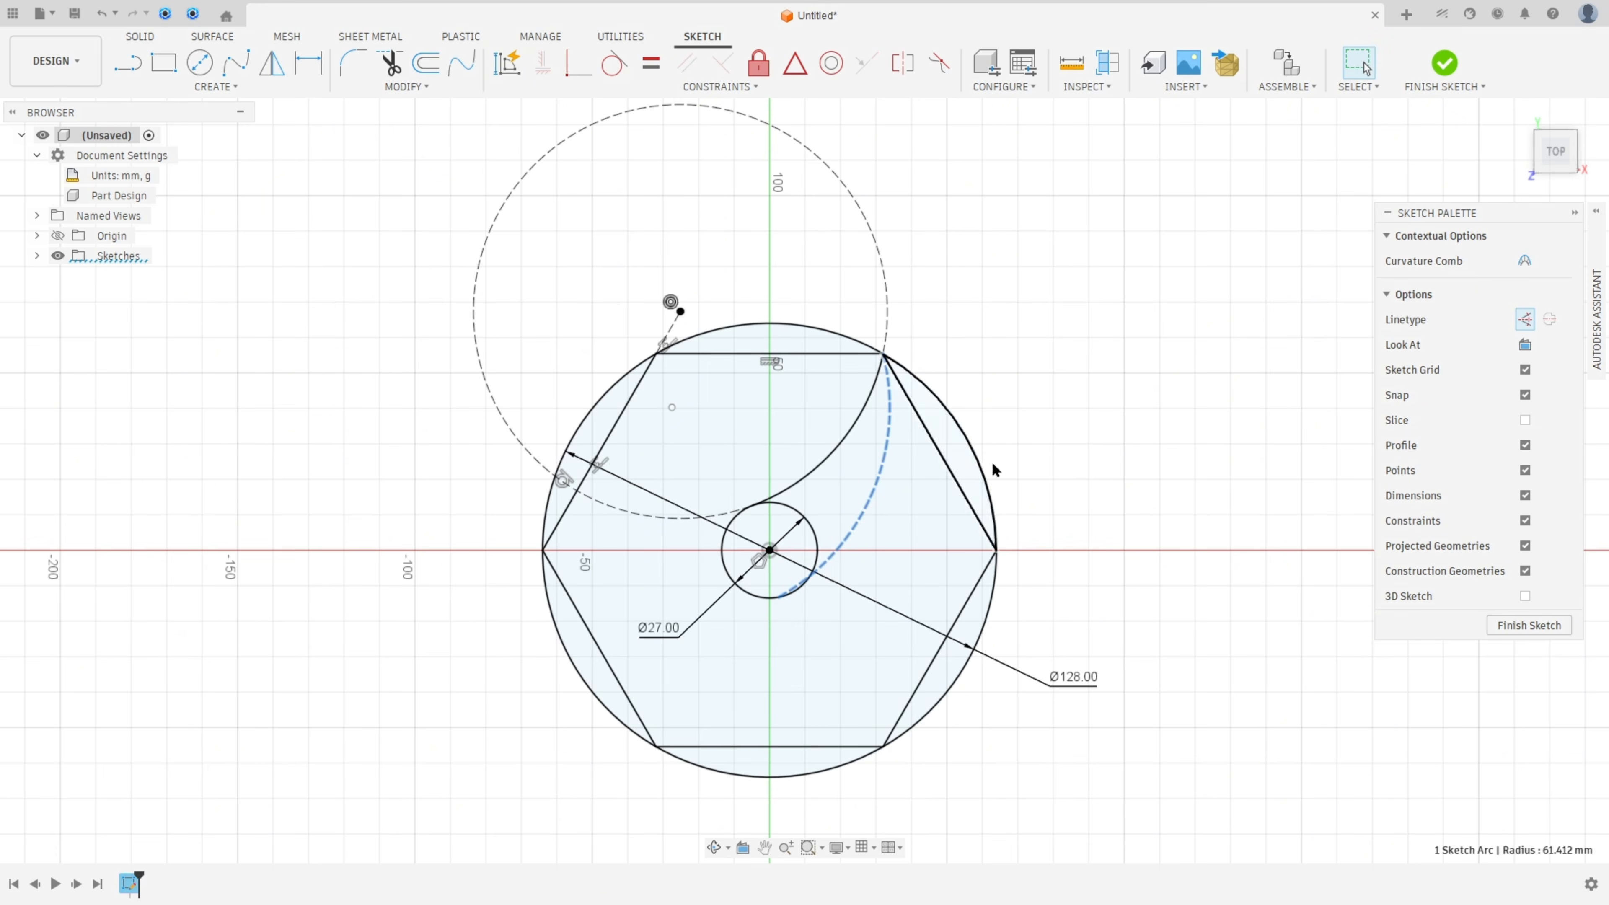
{"action": "left_click", "coordinate": [1525, 319]}
{"action": "key", "text": "Escape"}
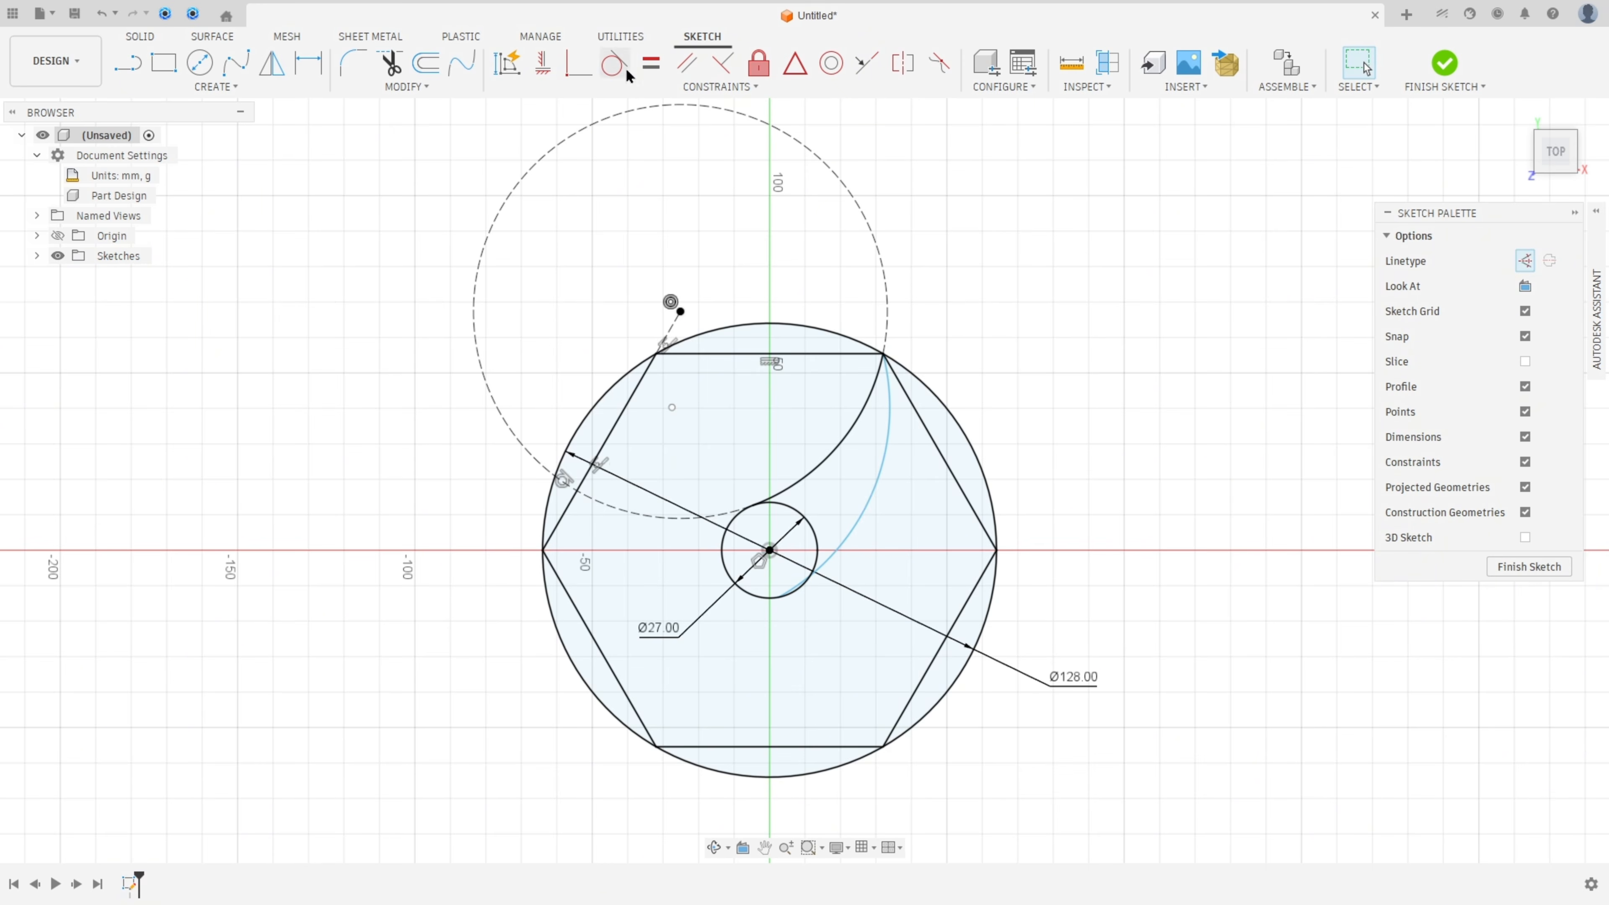
Step: Constrain arc B tangent to the inner circle
{"action": "left_click", "coordinate": [613, 63]}
{"action": "left_click", "coordinate": [869, 529]}
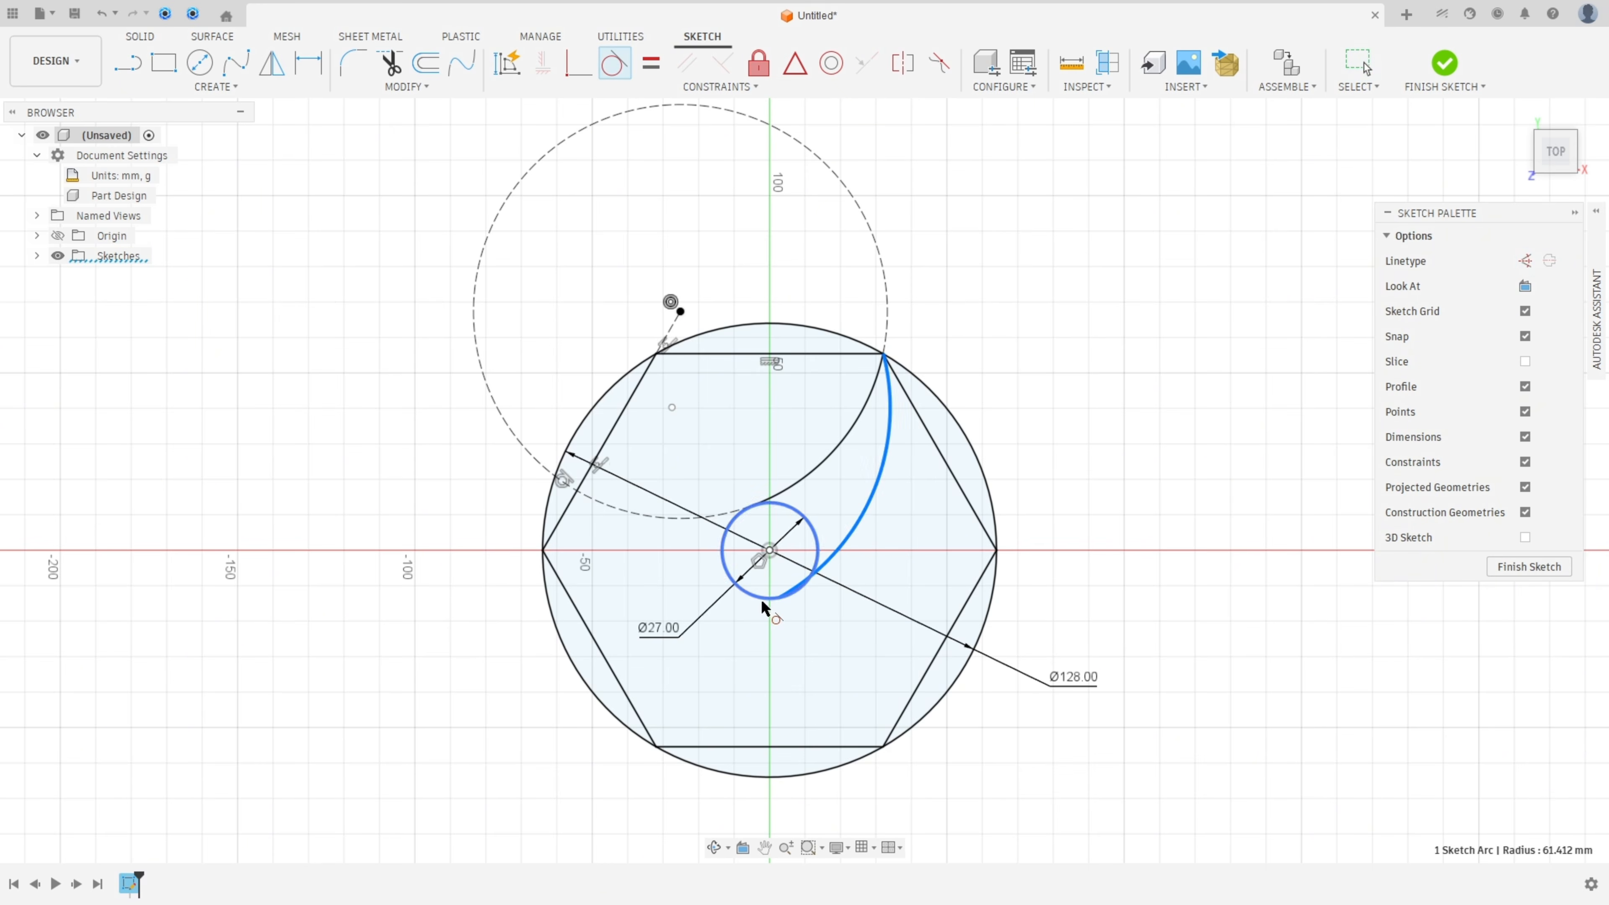
{"action": "left_click", "coordinate": [766, 597]}
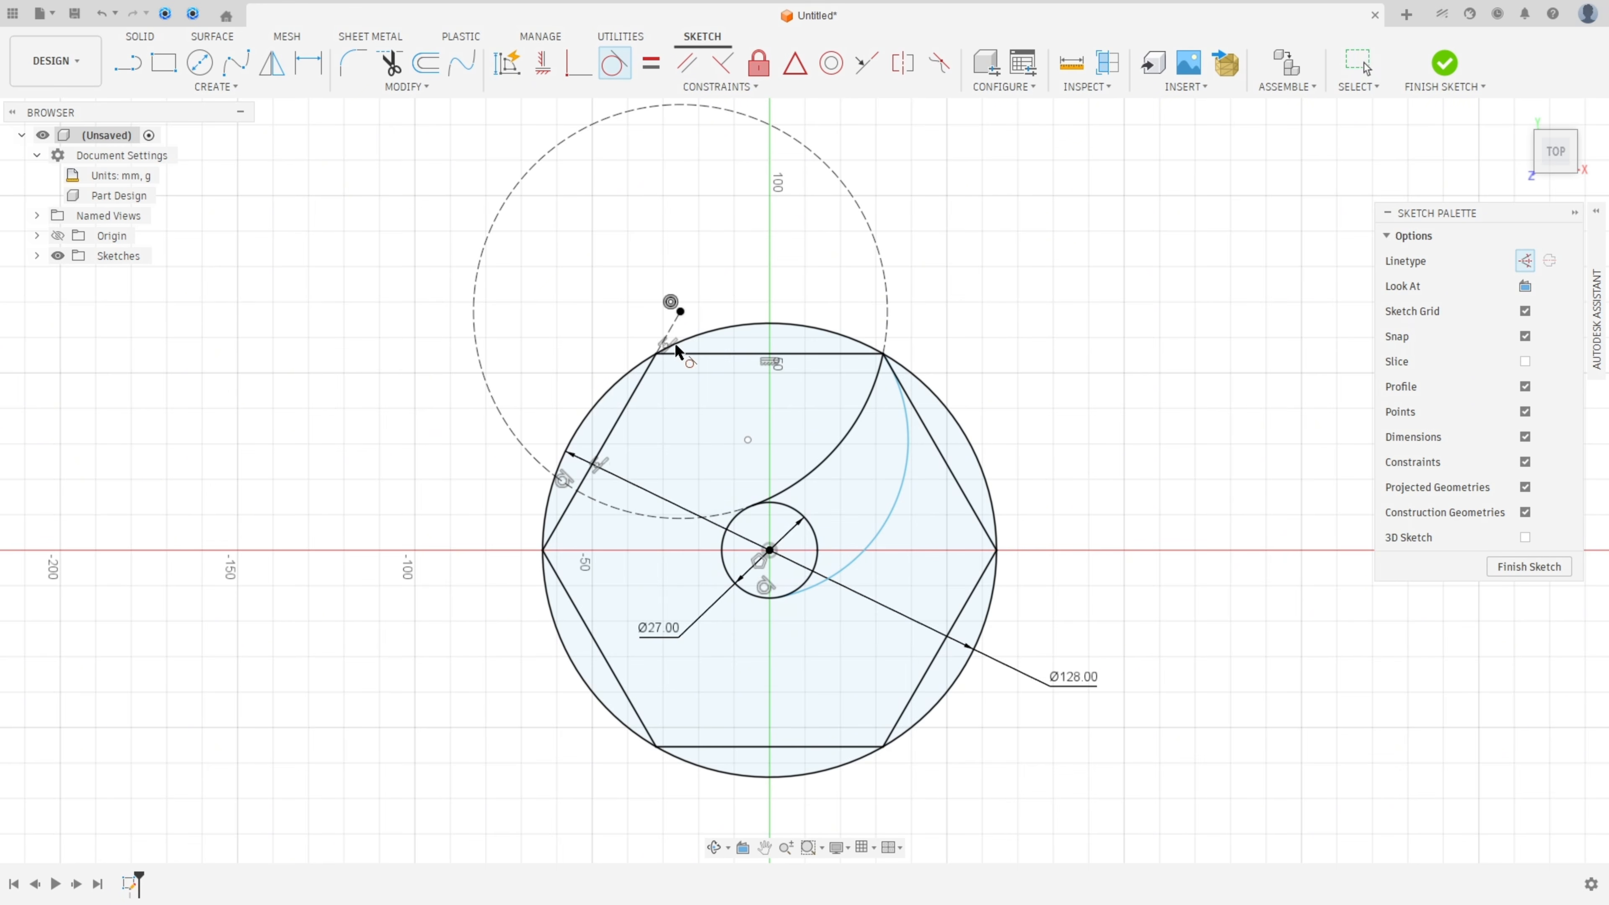
{"action": "key", "text": "Escape"}
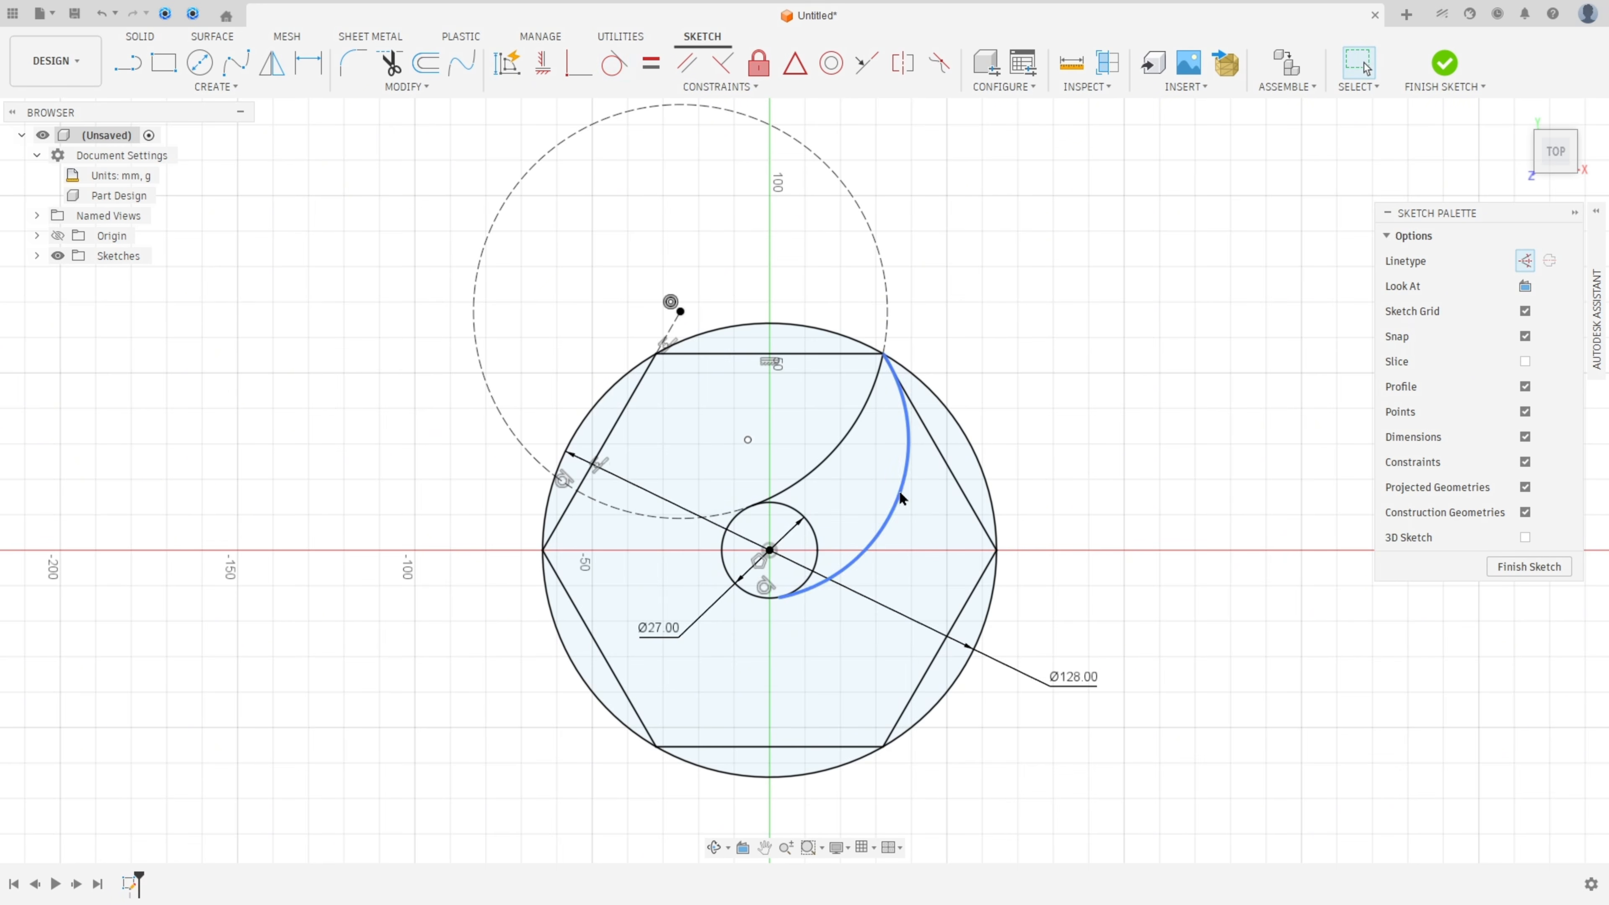
Step: Constrain the centre point of arc B coincident with the hexagon's upper-left side
{"action": "left_click", "coordinate": [904, 498]}
{"action": "left_click", "coordinate": [747, 440]}
{"action": "left_click", "coordinate": [1042, 339]}
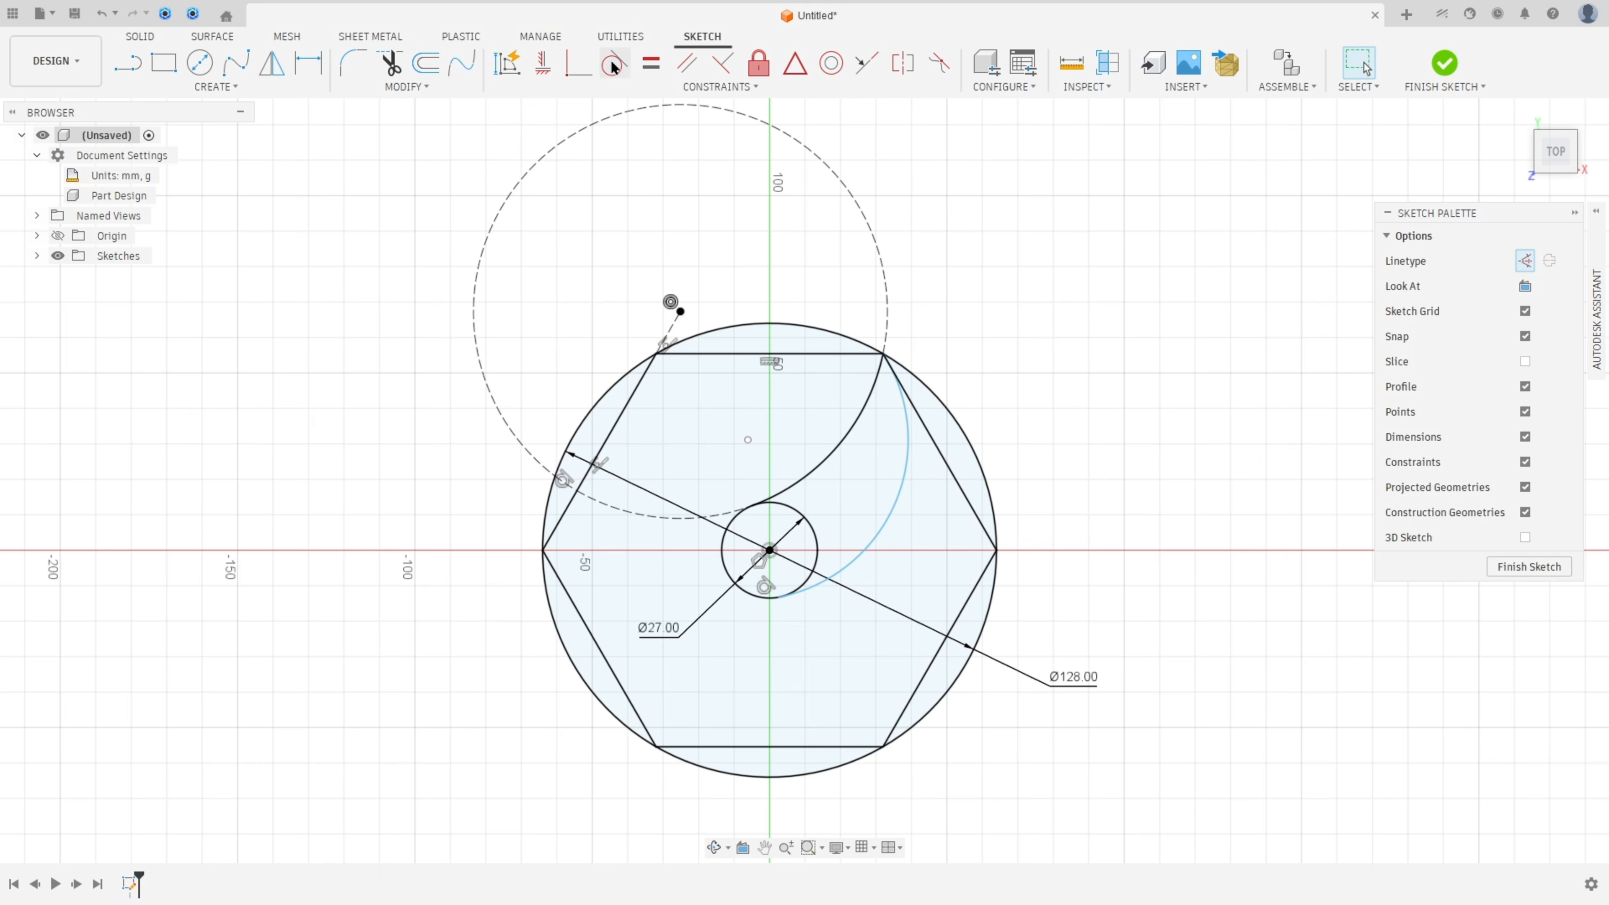
{"action": "left_click", "coordinate": [578, 63]}
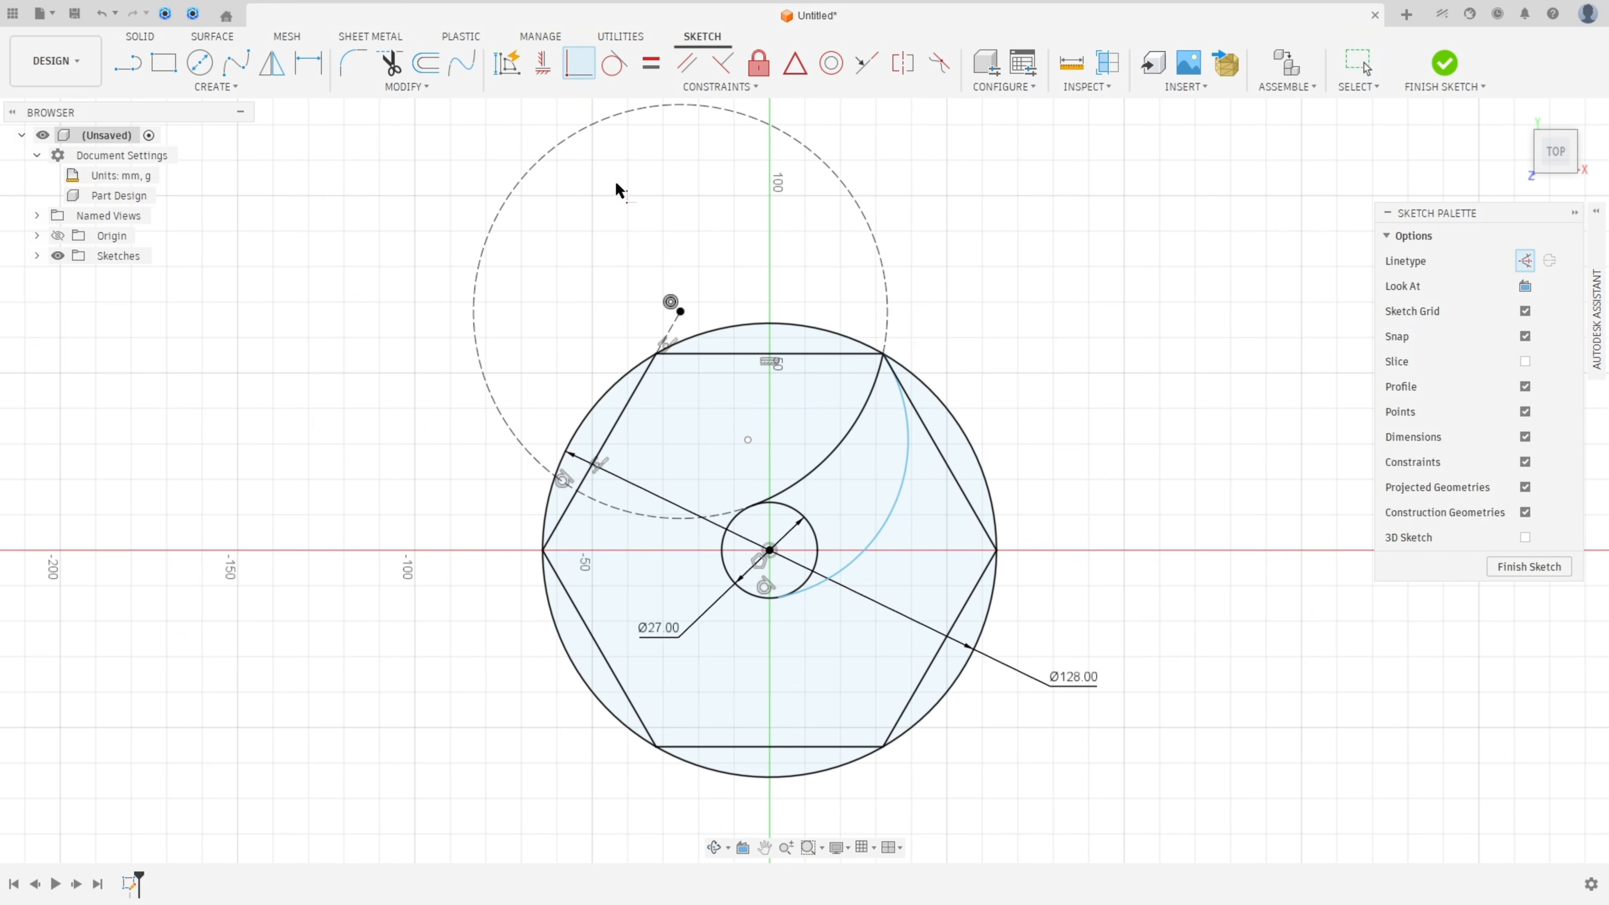
{"action": "left_click", "coordinate": [748, 441]}
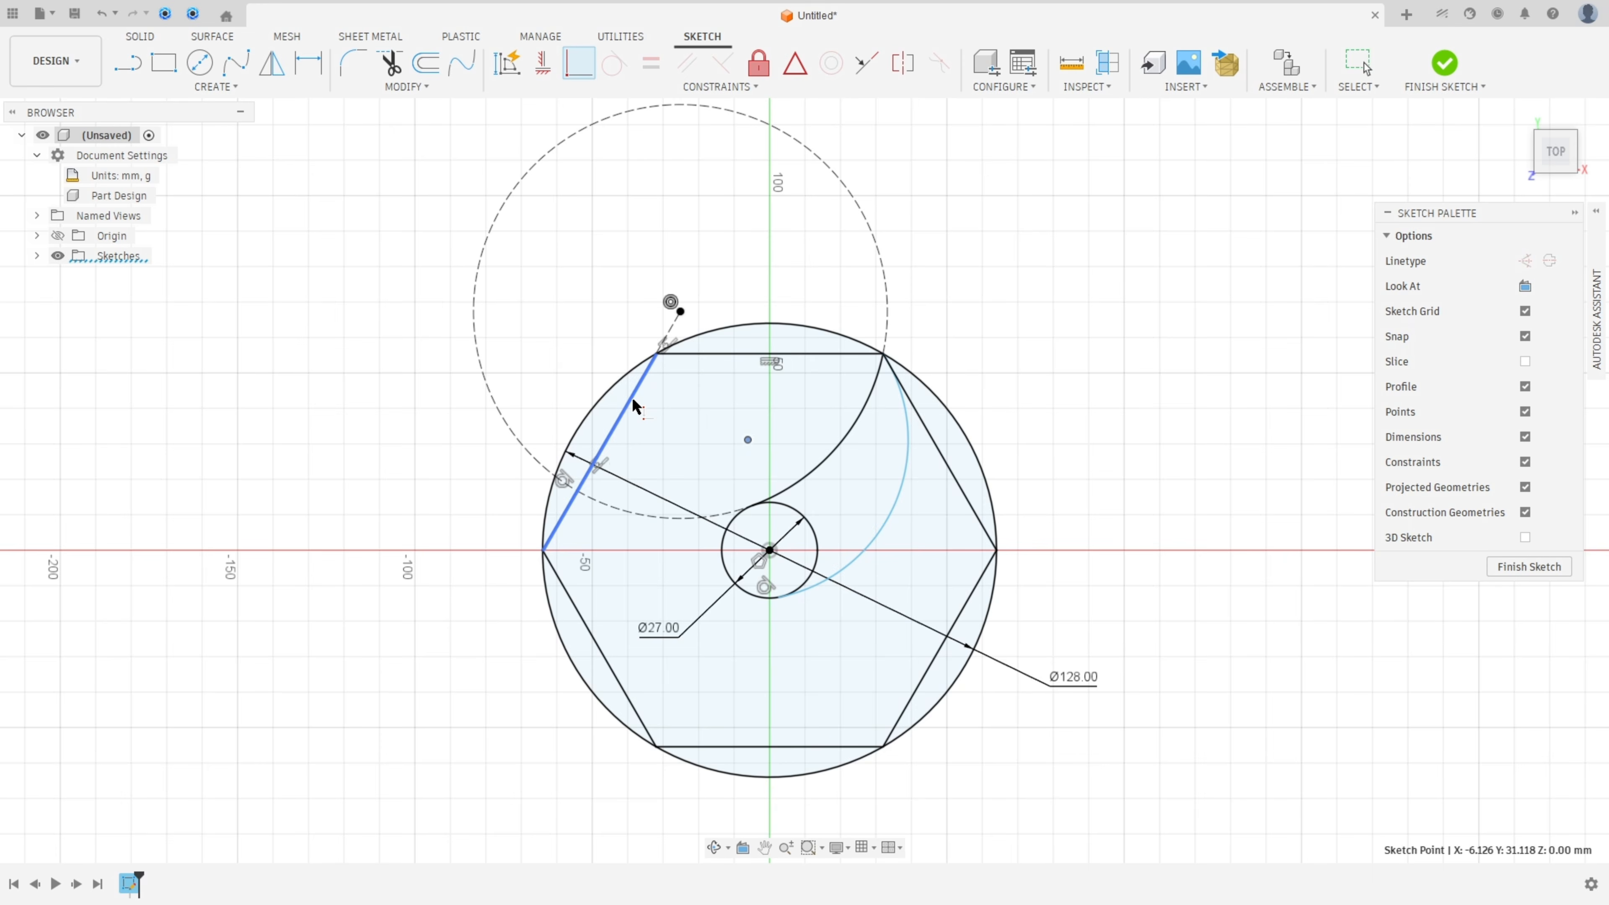
{"action": "left_click", "coordinate": [634, 403]}
{"action": "key", "text": "Escape"}
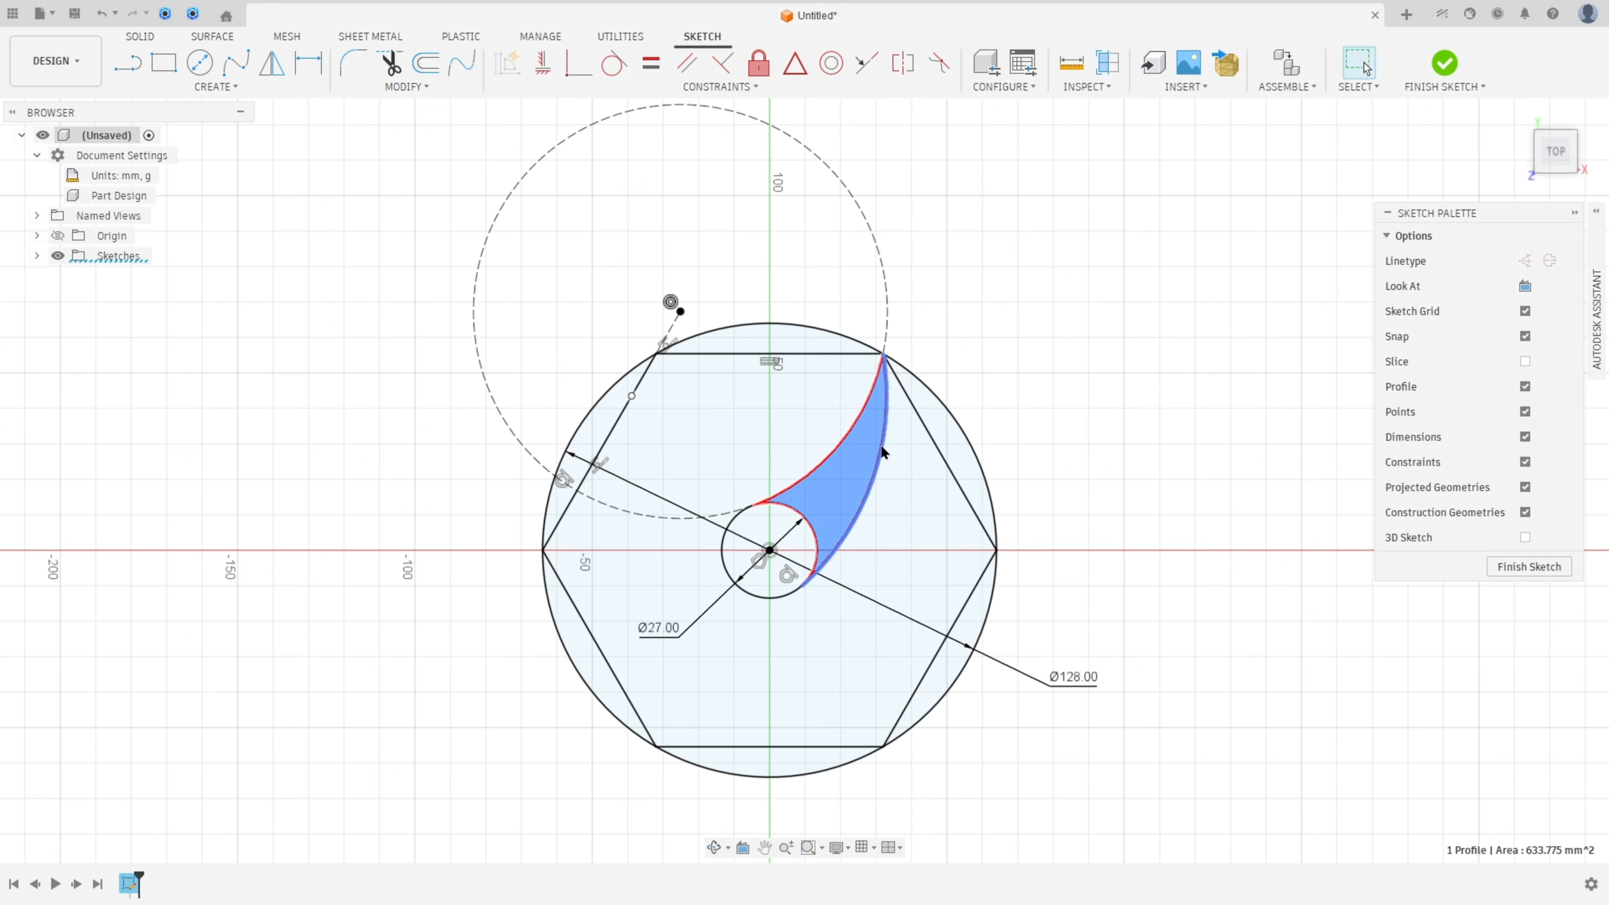
{"action": "left_click", "coordinate": [873, 465]}
{"action": "left_click", "coordinate": [1080, 282]}
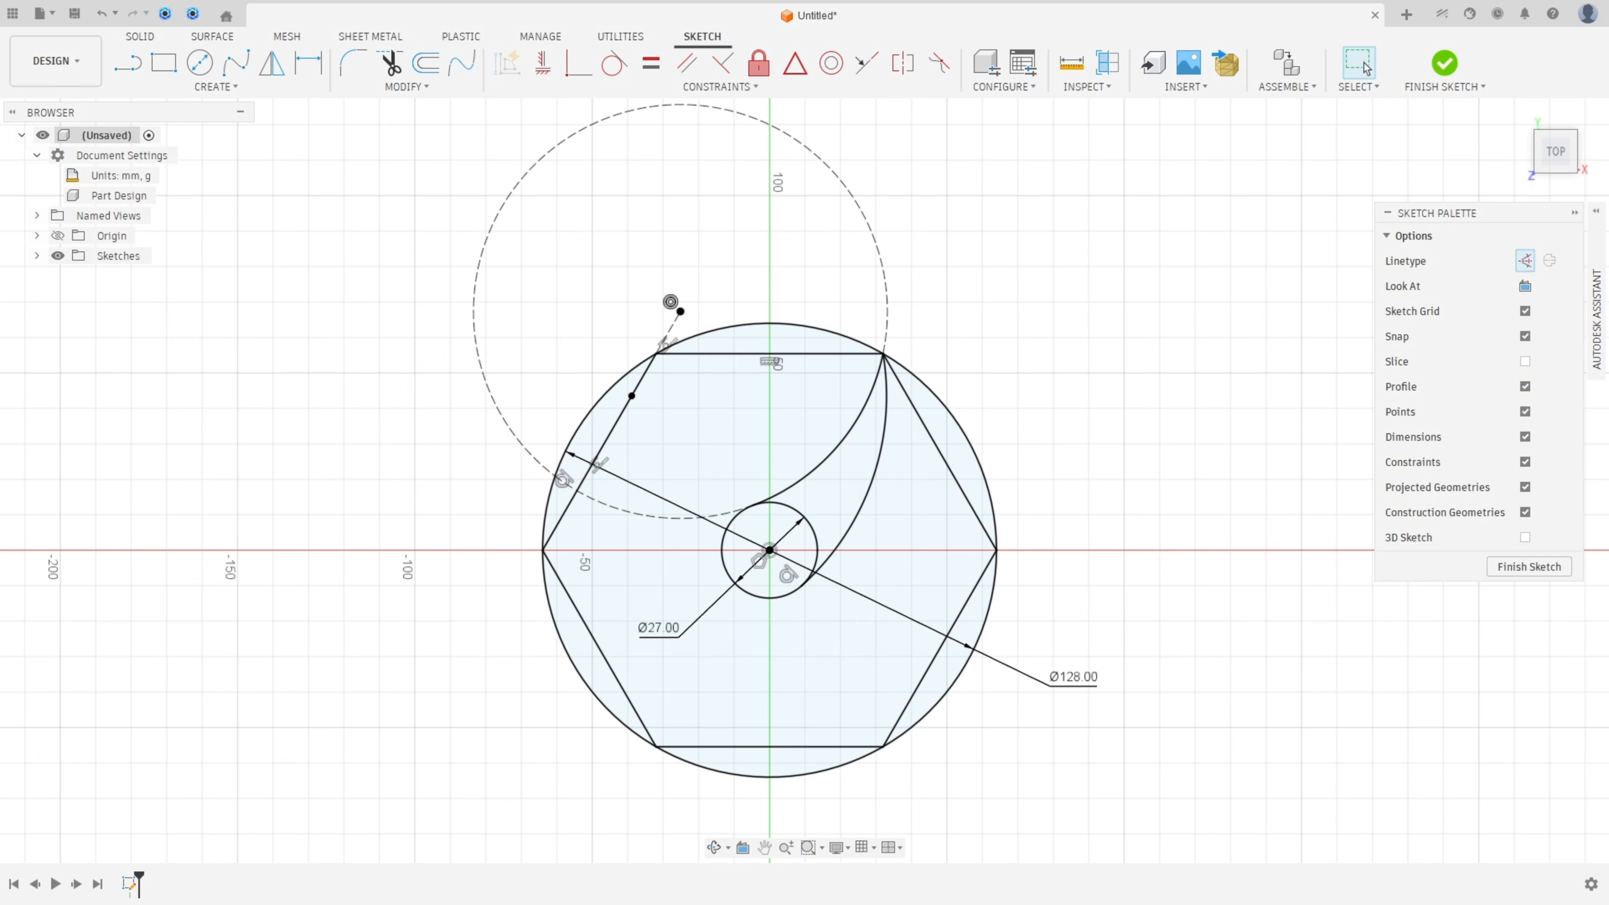
Step: In the PDF drawing, trace arc A in red and put a short red mark on each of the other five blades
{"action": "key", "text": "alt+Tab"}
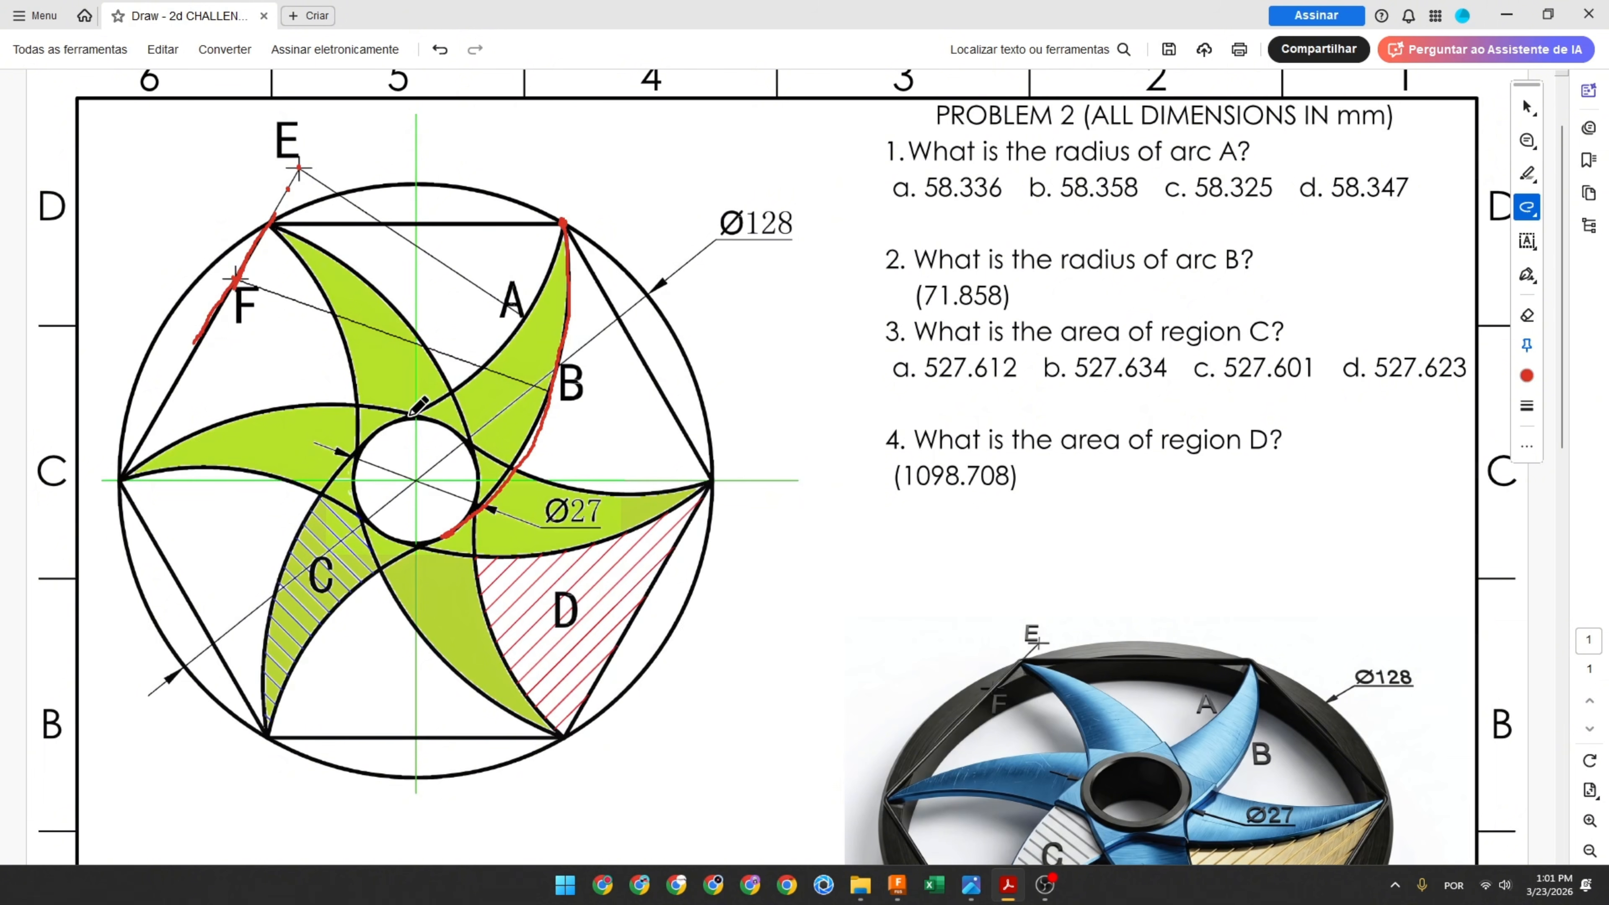
{"action": "mouse_move", "coordinate": [411, 416]}
{"action": "left_mouse_down"}
{"action": "mouse_move", "coordinate": [529, 323]}
{"action": "mouse_move", "coordinate": [565, 222]}
{"action": "left_mouse_up"}
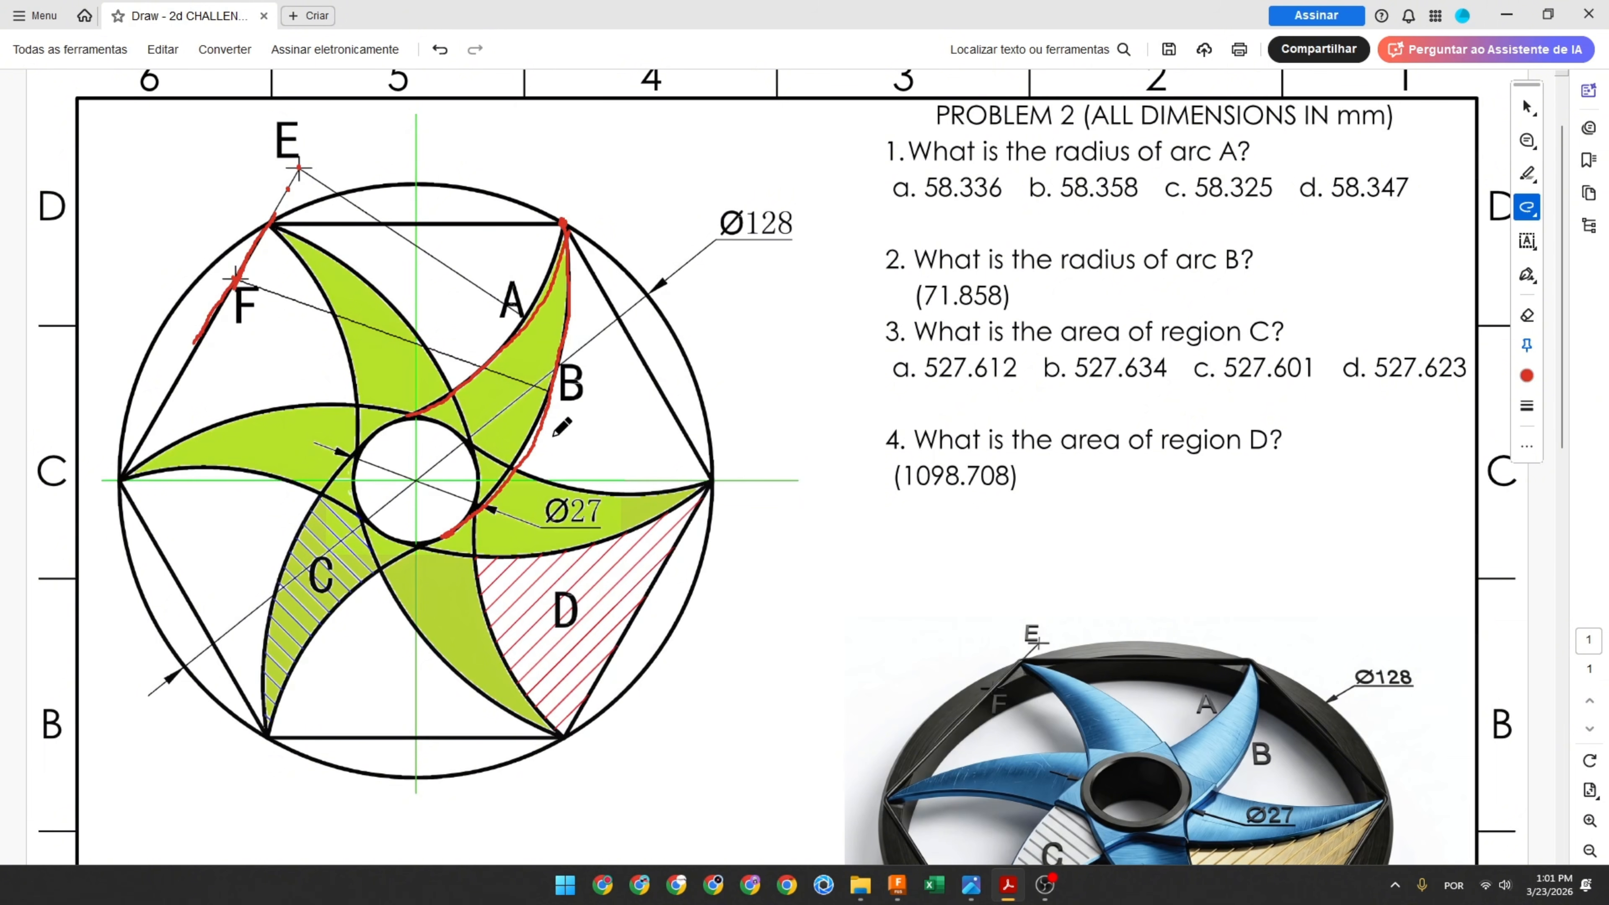
{"action": "left_click_drag", "start_coordinate": [550, 490], "coordinate": [537, 526]}
{"action": "left_click_drag", "start_coordinate": [437, 601], "coordinate": [453, 591]}
{"action": "left_click_drag", "start_coordinate": [298, 571], "coordinate": [329, 576]}
{"action": "left_click_drag", "start_coordinate": [286, 436], "coordinate": [286, 461]}
{"action": "left_click_drag", "start_coordinate": [377, 359], "coordinate": [383, 352]}
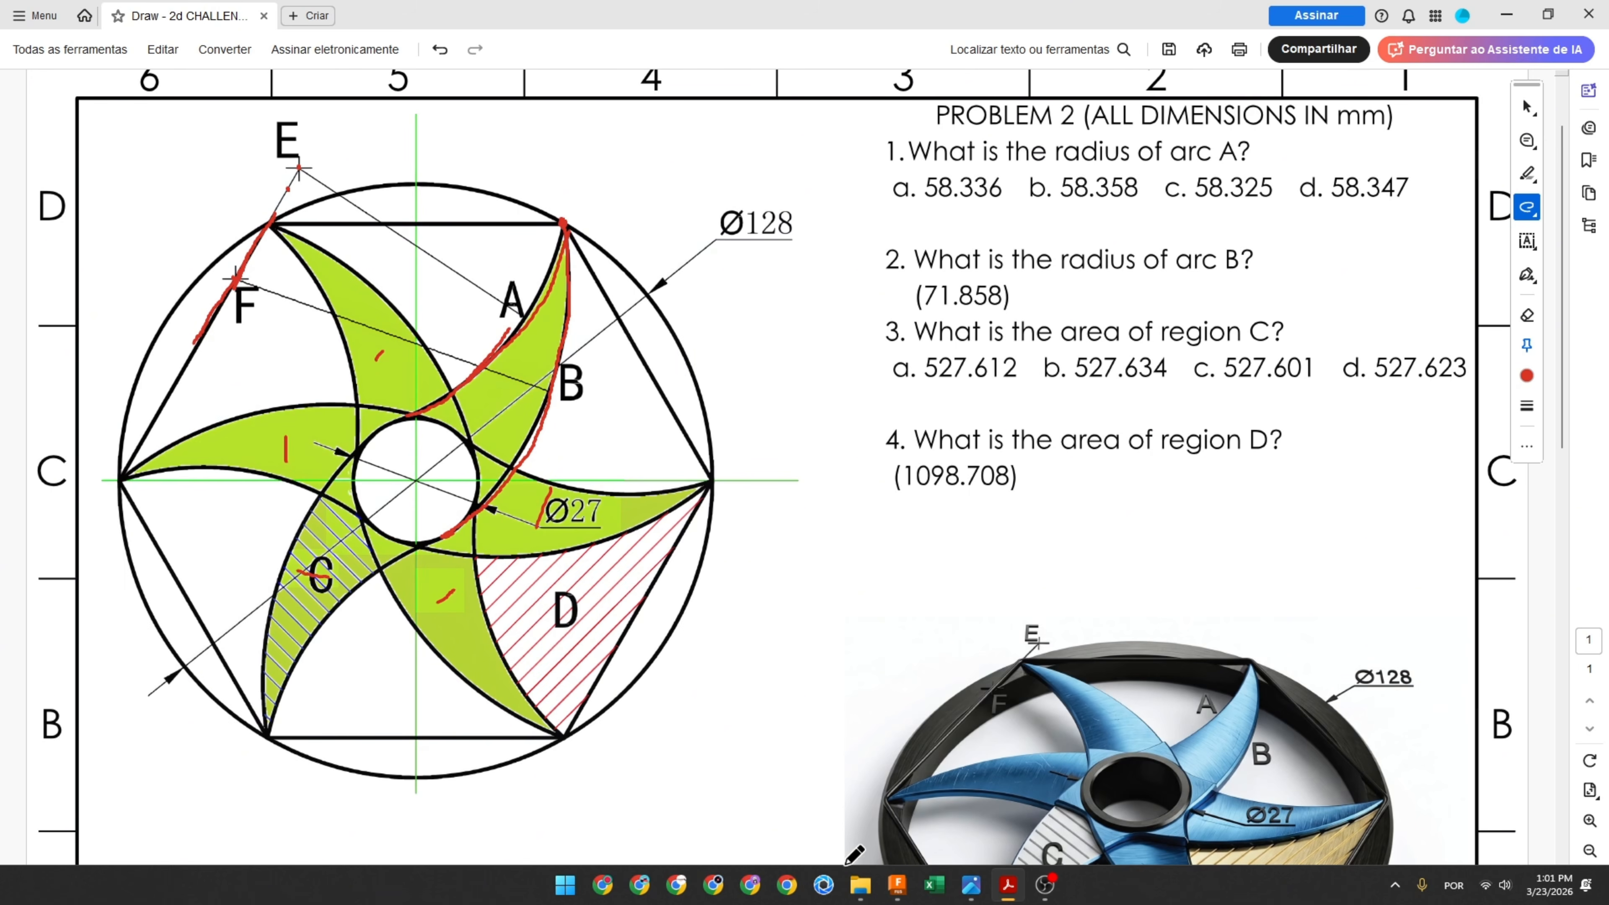
Step: Back in Fusion, circular-pattern arcs A and B around the sketch origin with full distribution and a quantity of 6
{"action": "left_click", "coordinate": [896, 884]}
{"action": "left_click", "coordinate": [227, 89]}
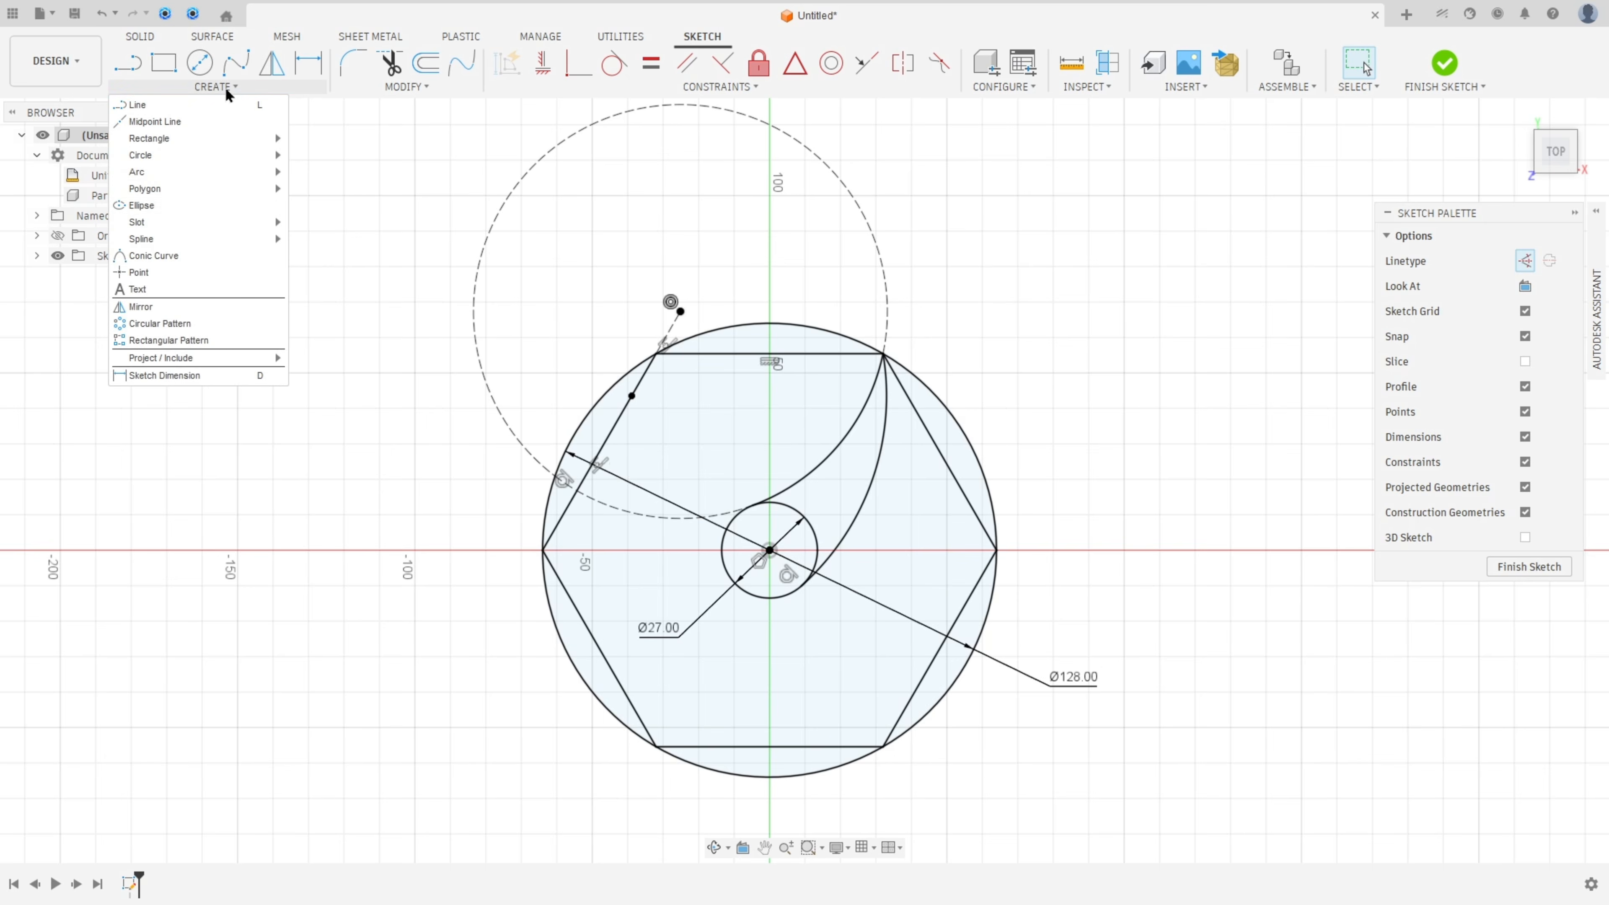
{"action": "left_click", "coordinate": [181, 327]}
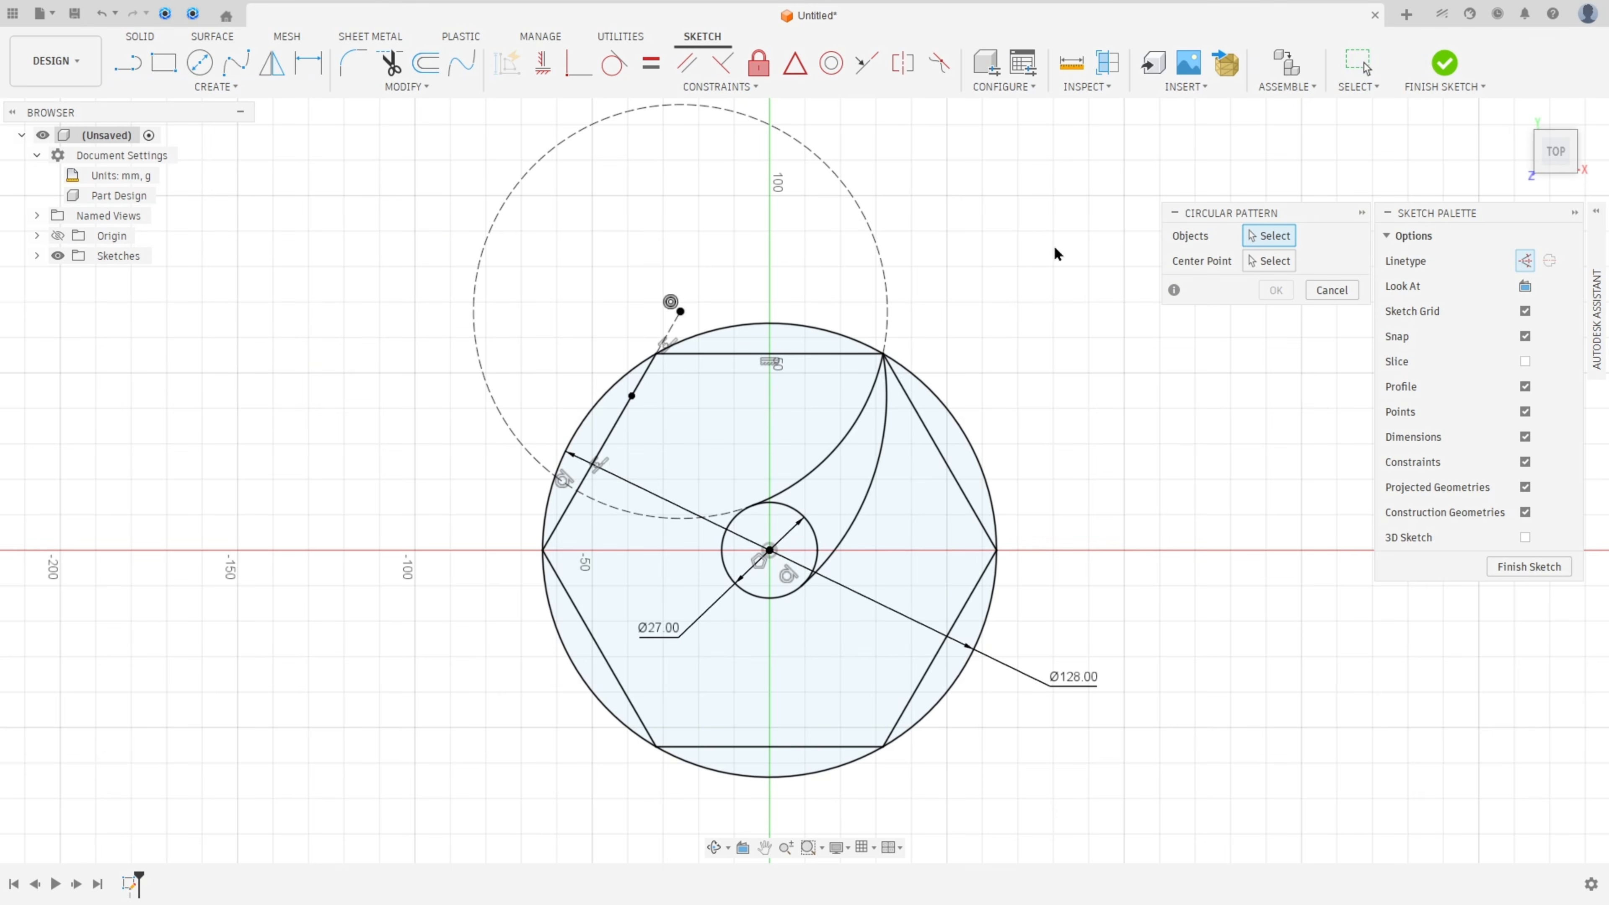
{"action": "left_click", "coordinate": [830, 458]}
{"action": "left_click", "coordinate": [879, 488]}
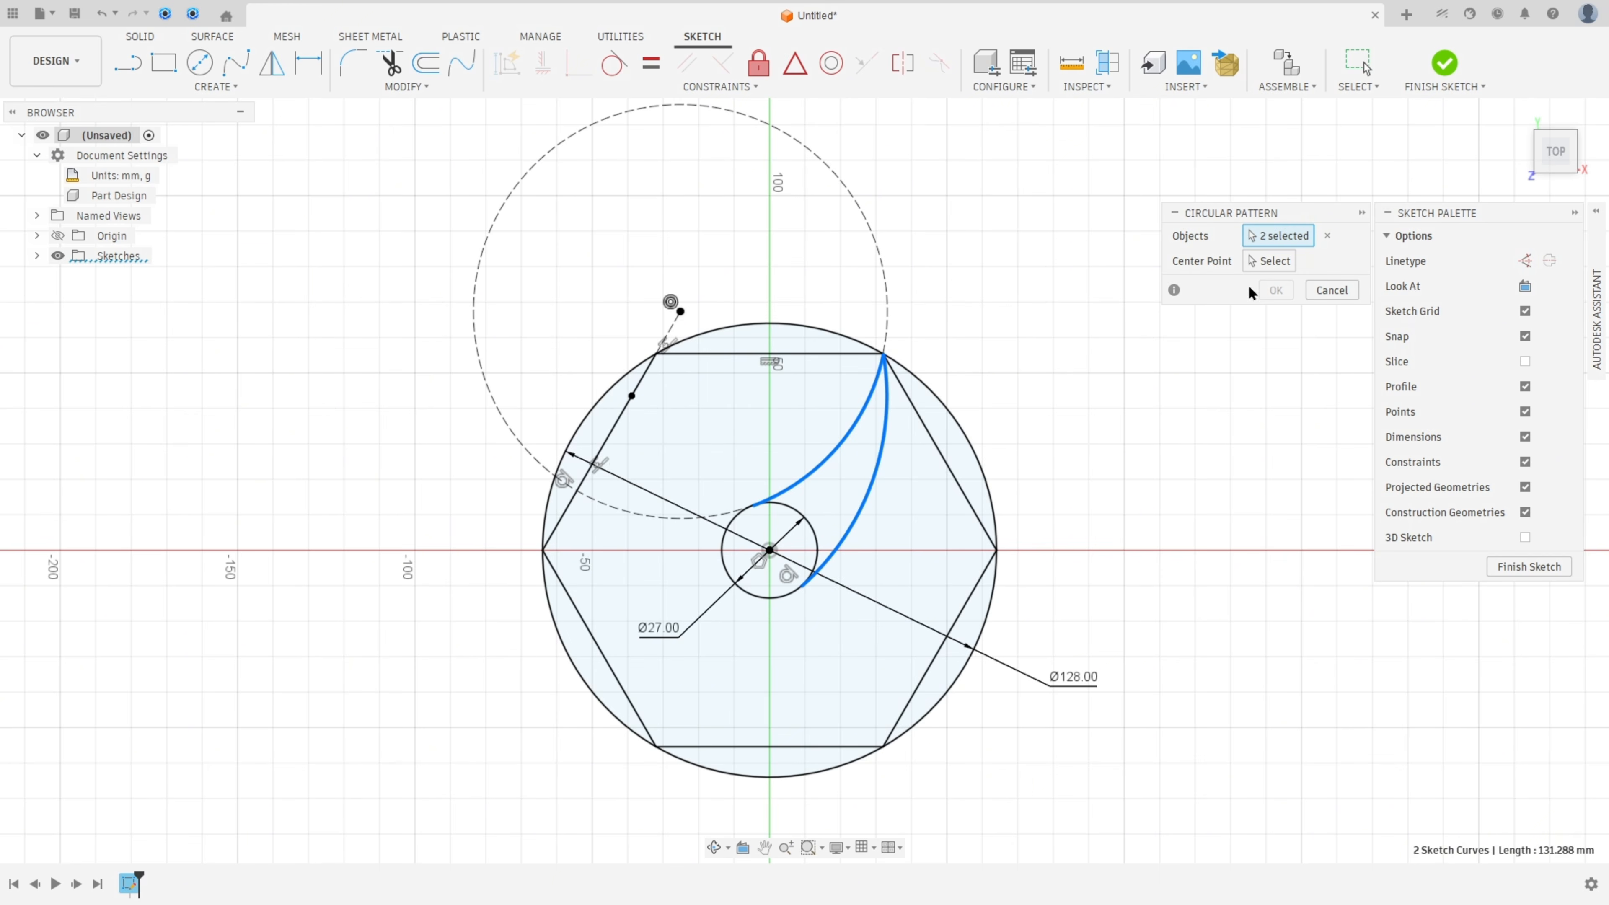
{"action": "left_click", "coordinate": [1262, 261]}
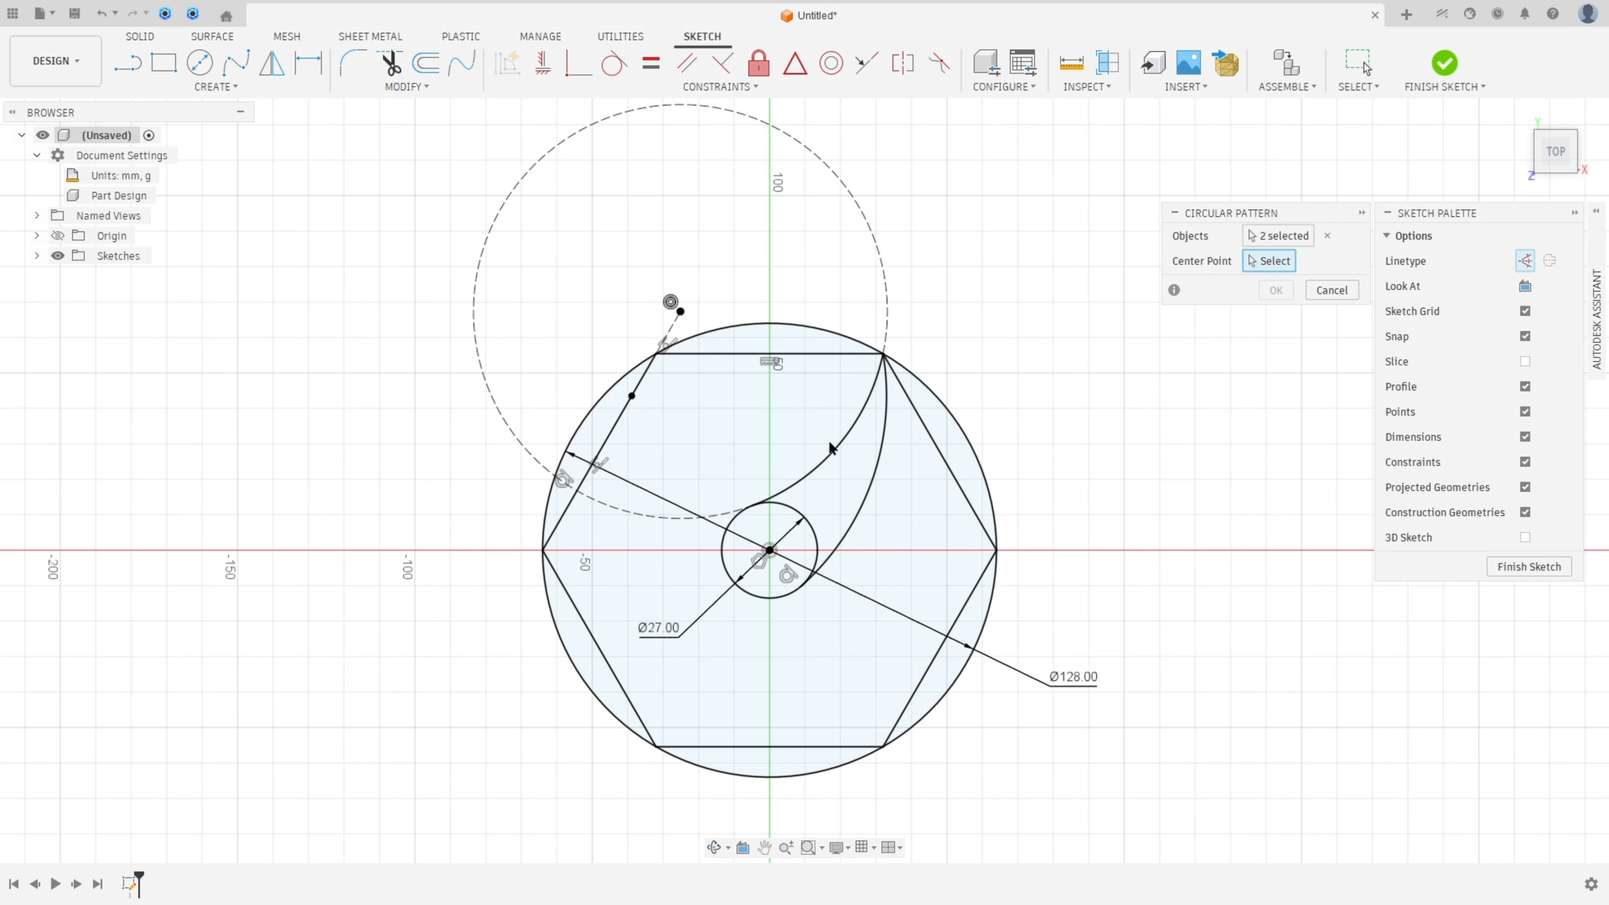
{"action": "left_click", "coordinate": [767, 550]}
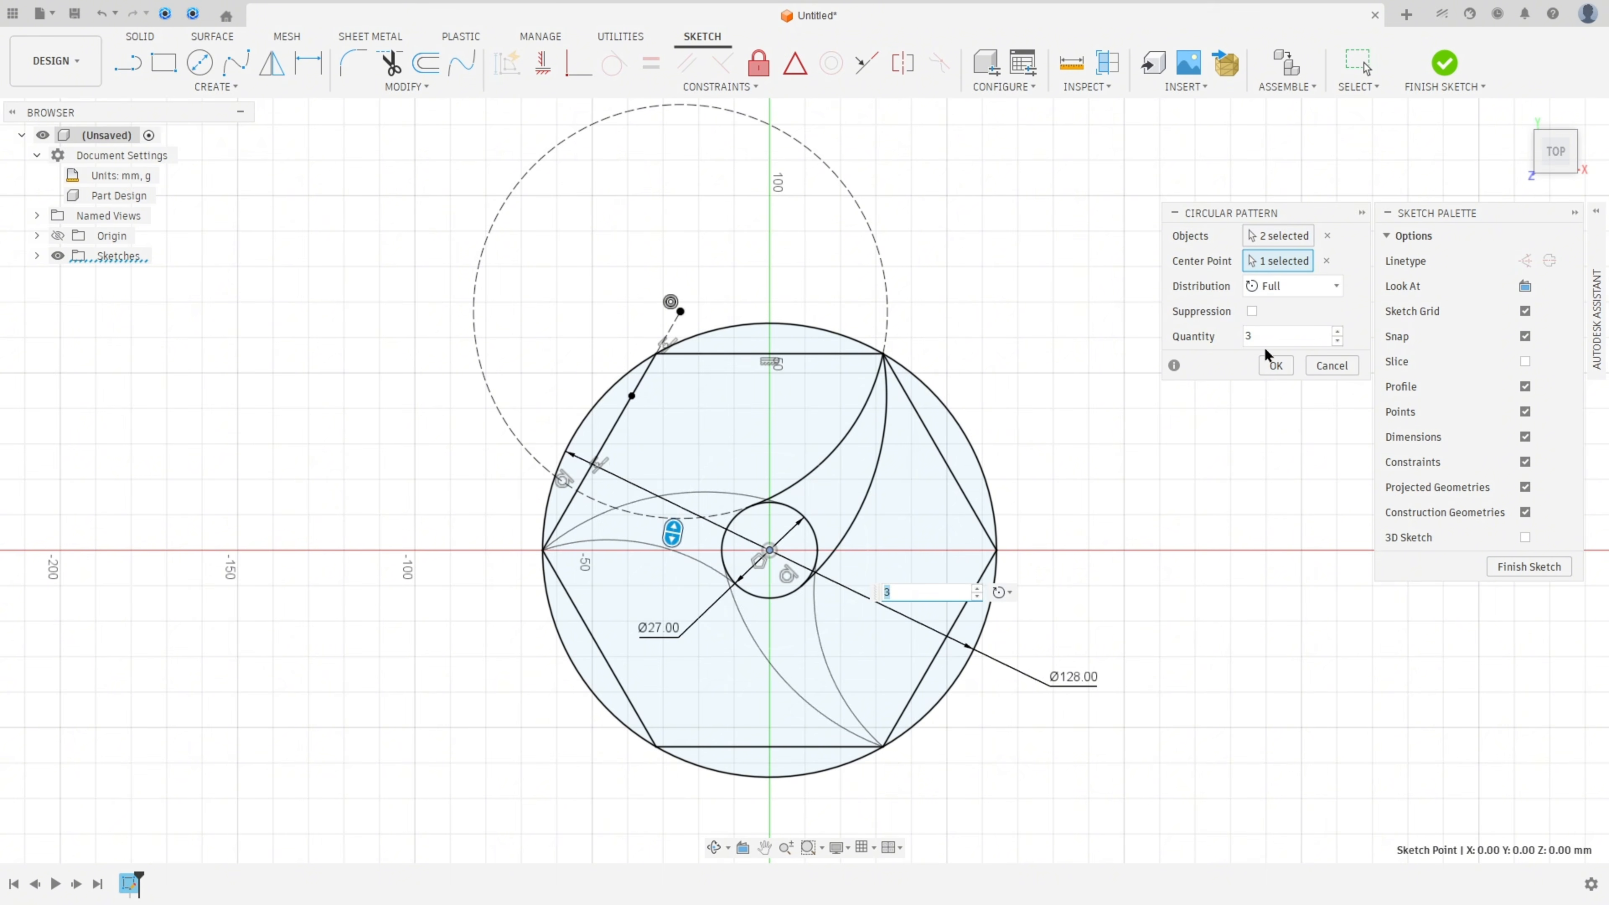
{"action": "left_click", "coordinate": [1337, 332]}
{"action": "left_click", "coordinate": [1337, 331]}
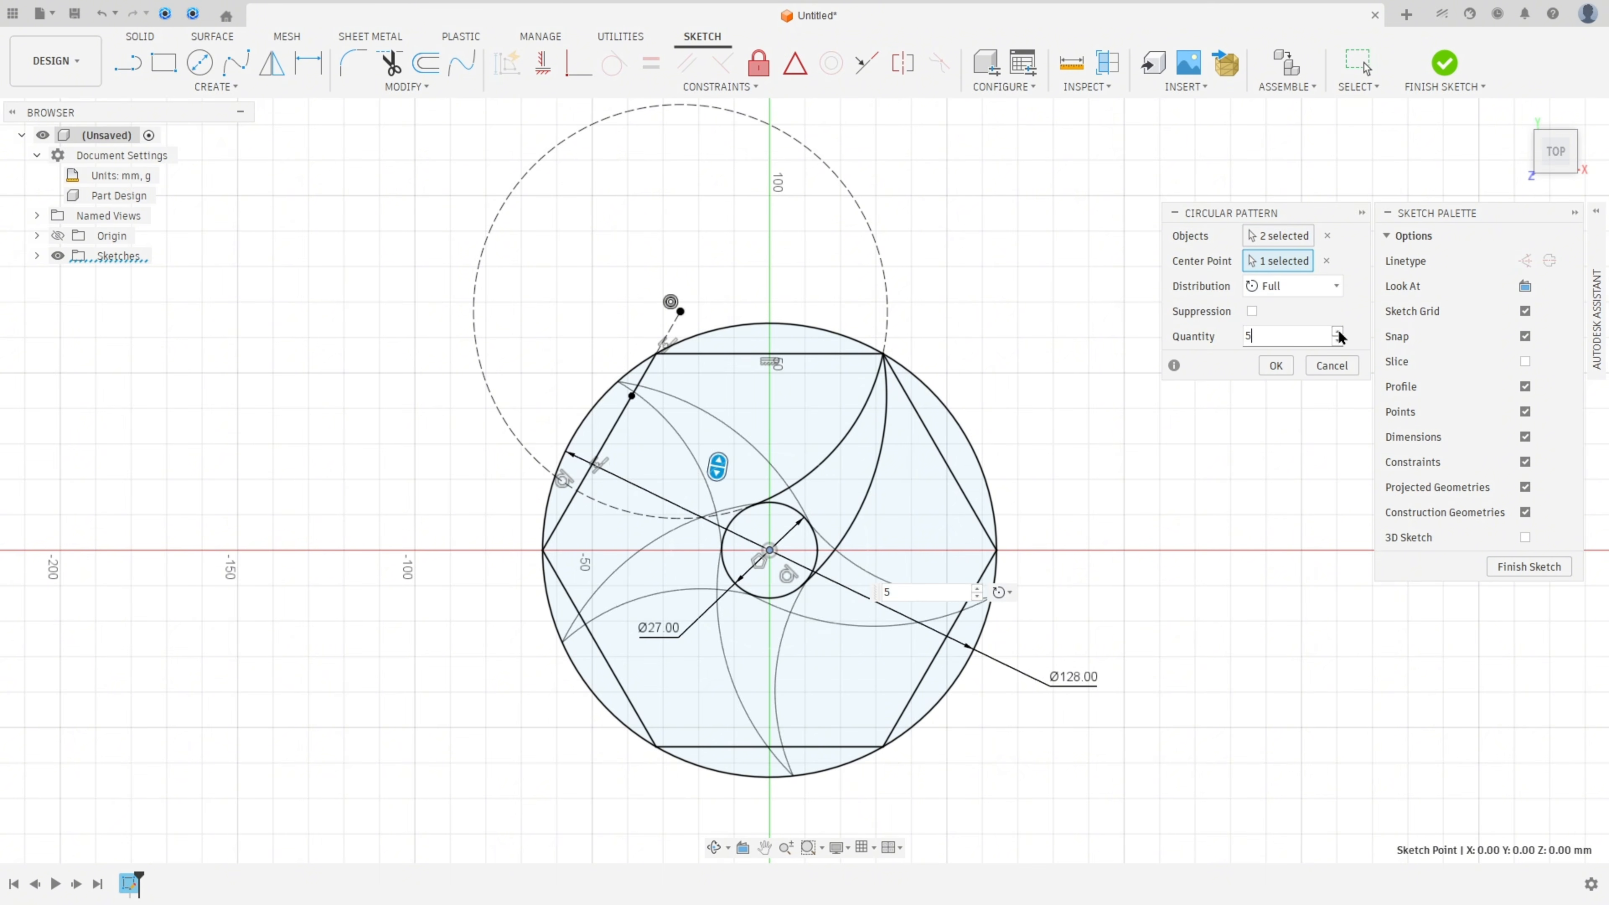
{"action": "left_click", "coordinate": [1337, 331]}
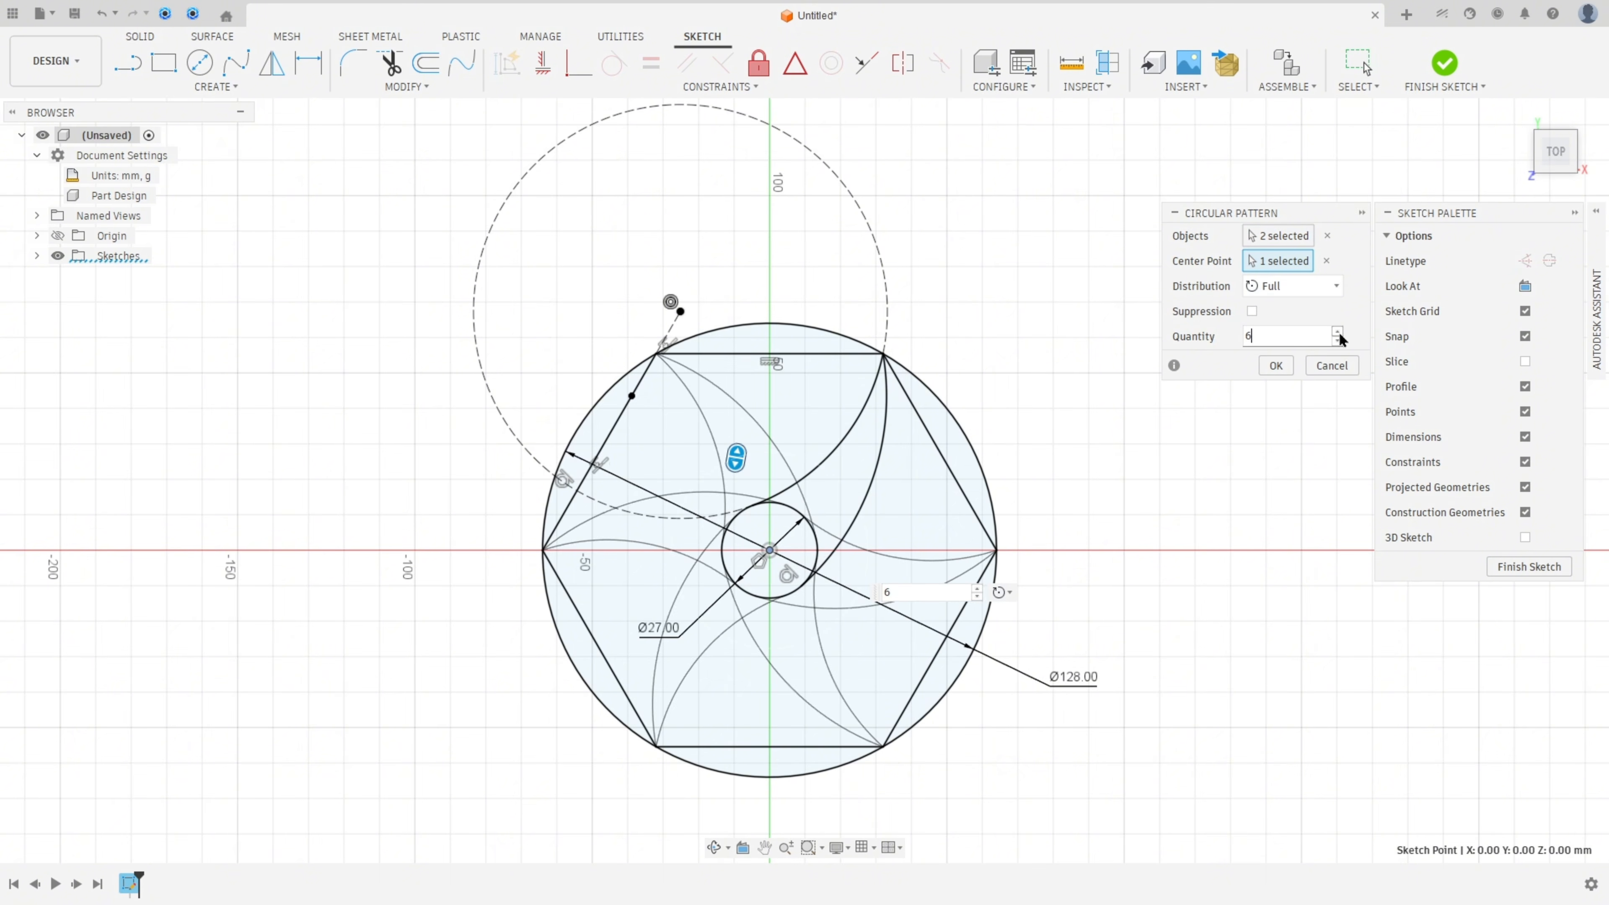
{"action": "left_click", "coordinate": [1275, 367]}
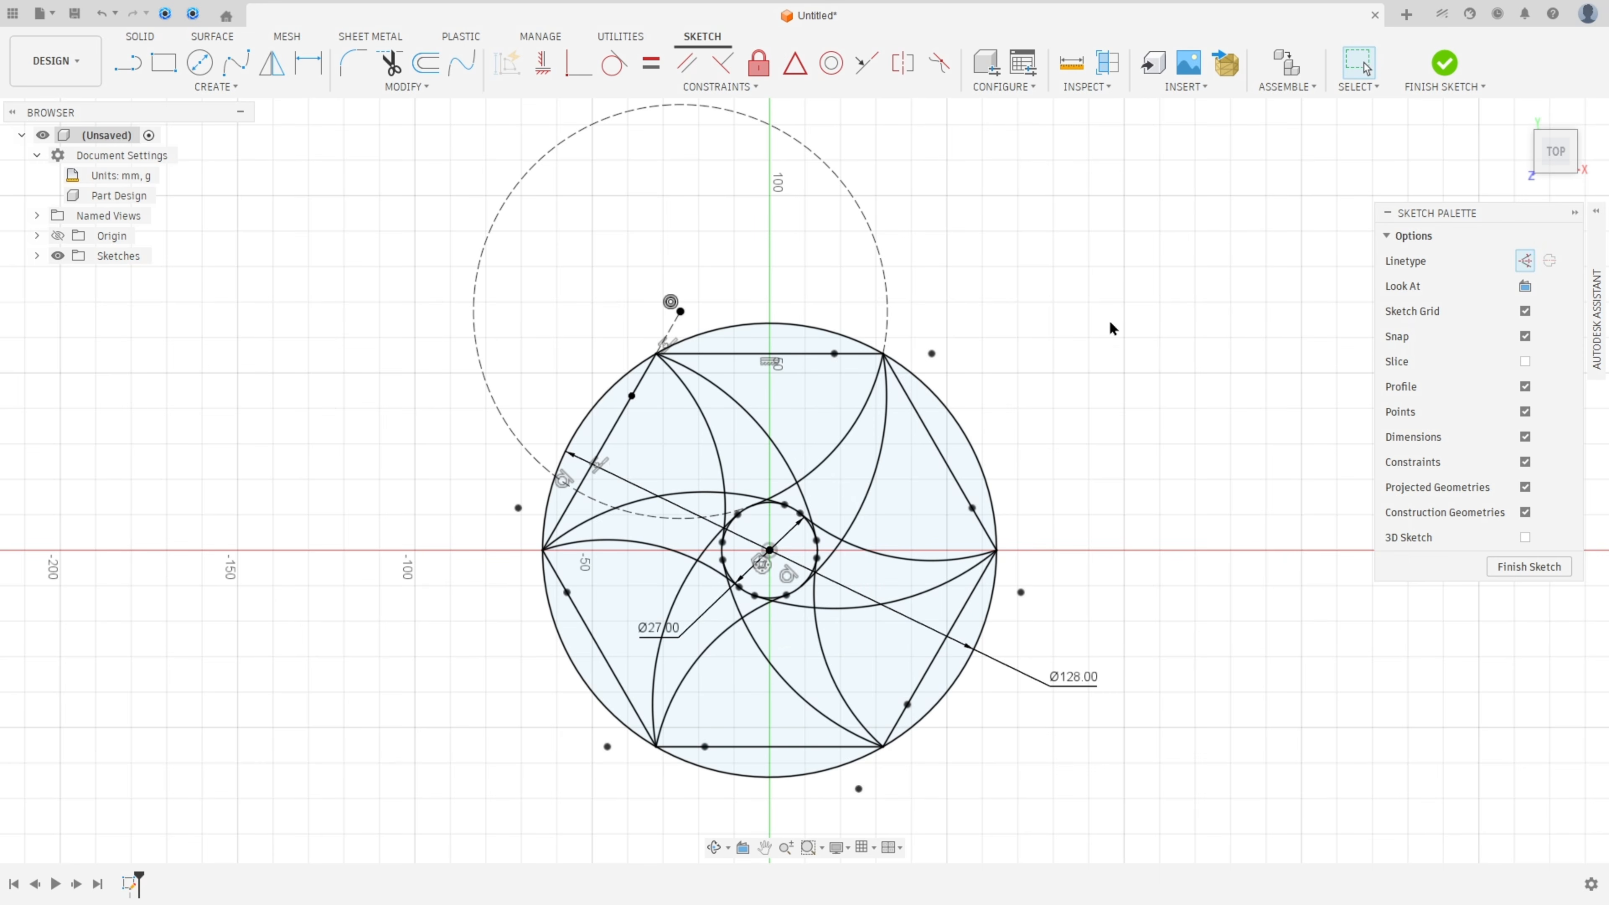
Step: Hide the sketch points and construction geometries, and move the Ø27 dimension text to just inside the hexagon's lower-left side
{"action": "left_click", "coordinate": [1525, 413]}
{"action": "scroll", "coordinate": [1157, 514], "scroll_direction": "up", "scroll_amount": 3}
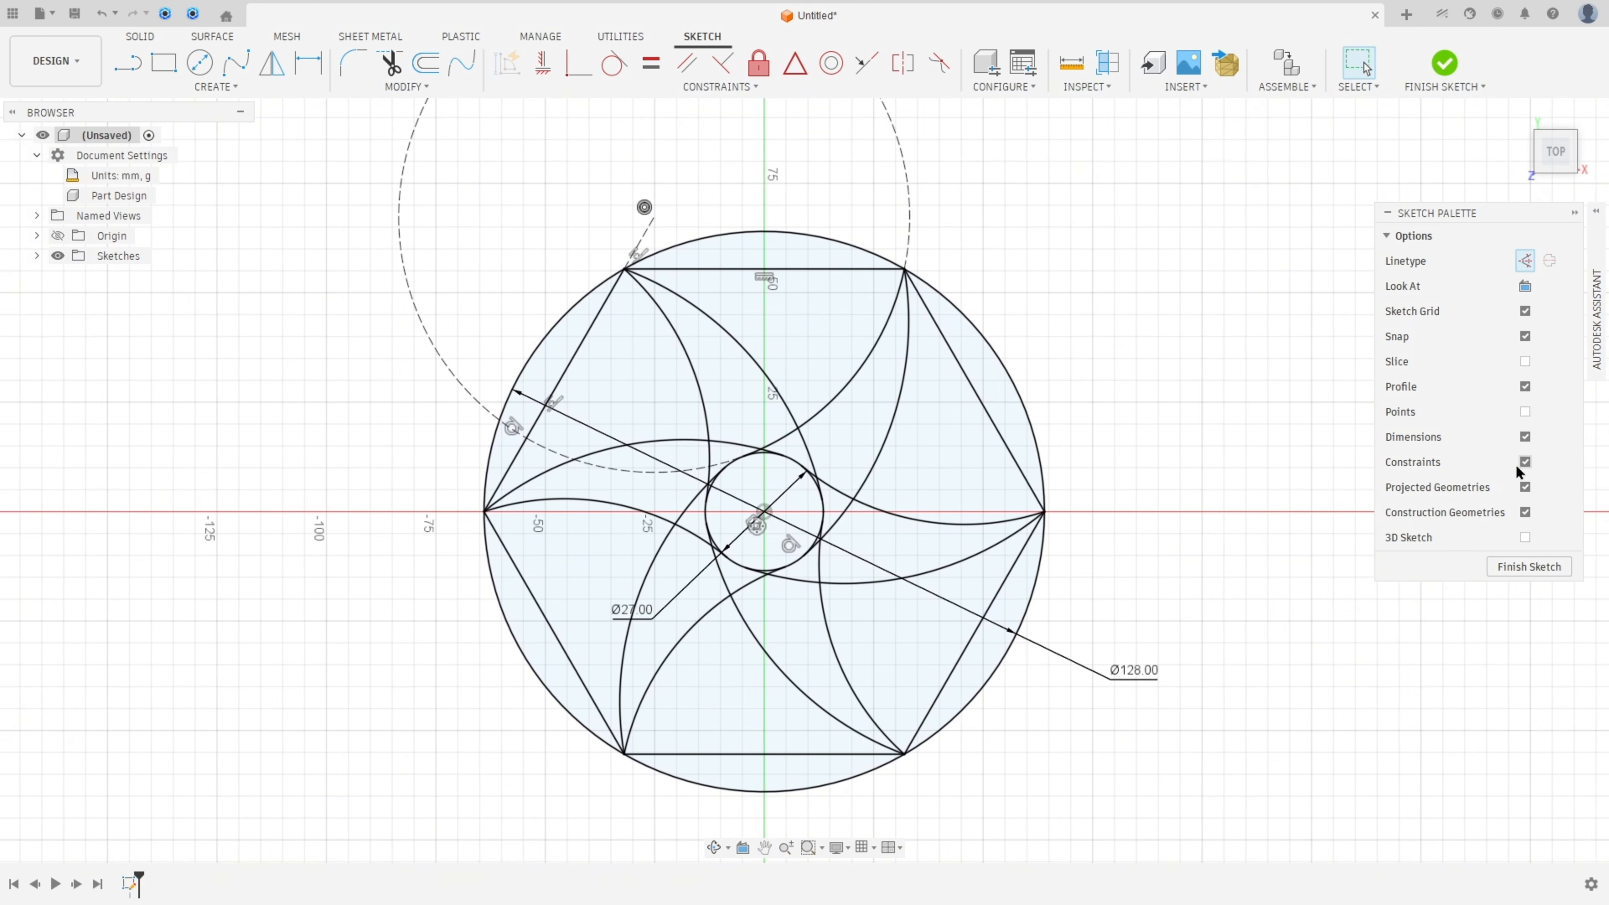
{"action": "left_click", "coordinate": [1525, 514]}
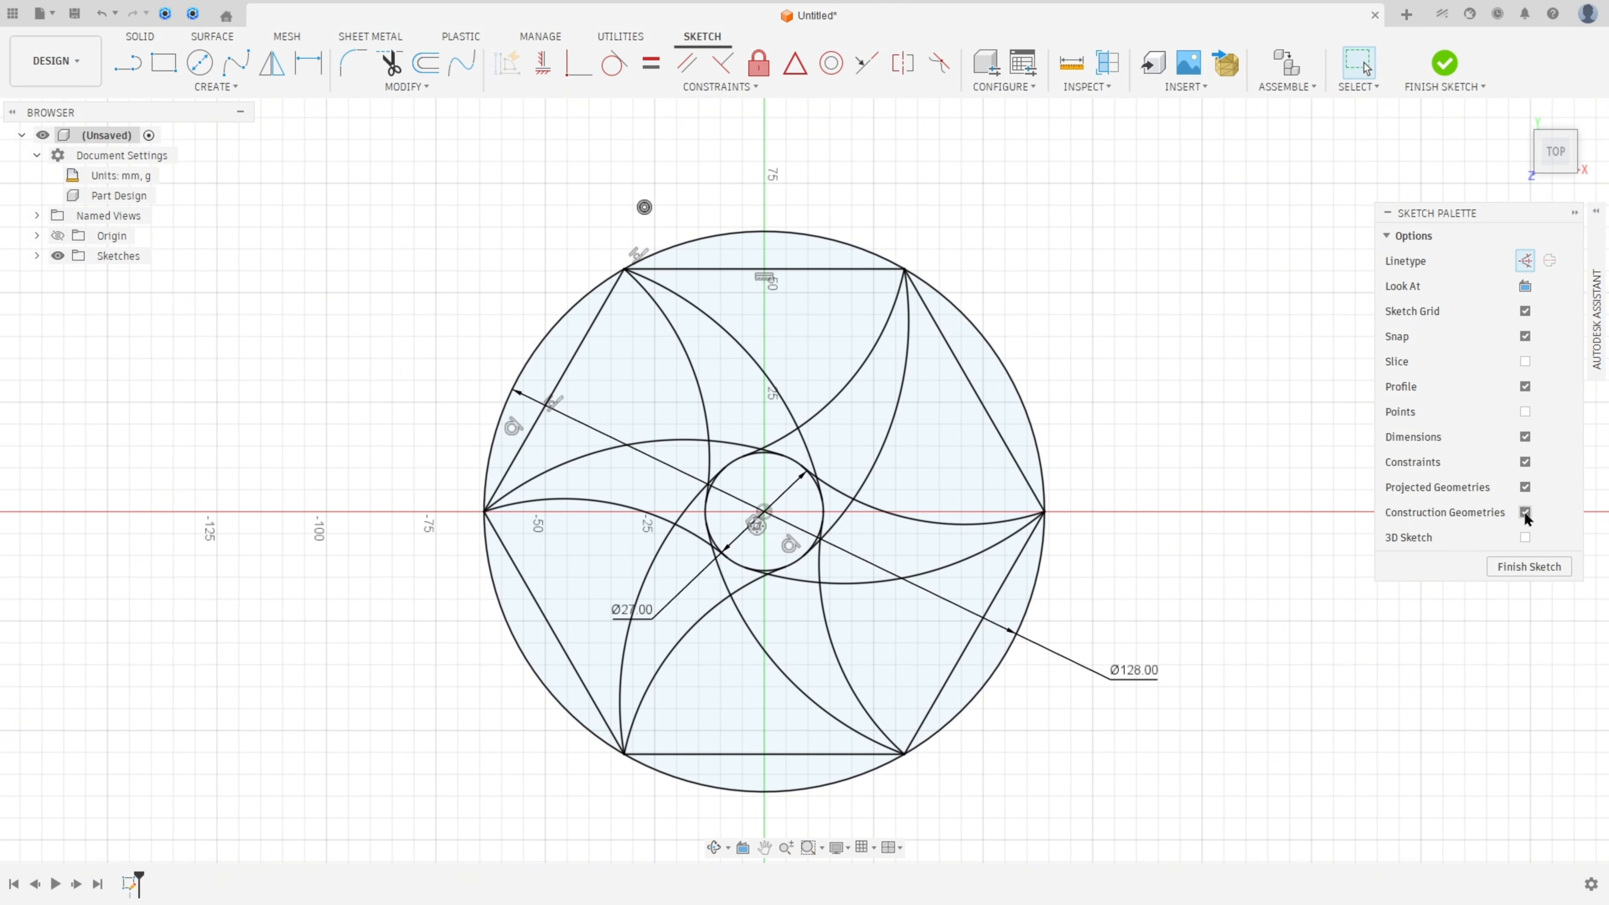
{"action": "scroll", "coordinate": [1134, 405], "scroll_direction": "up", "scroll_amount": 1}
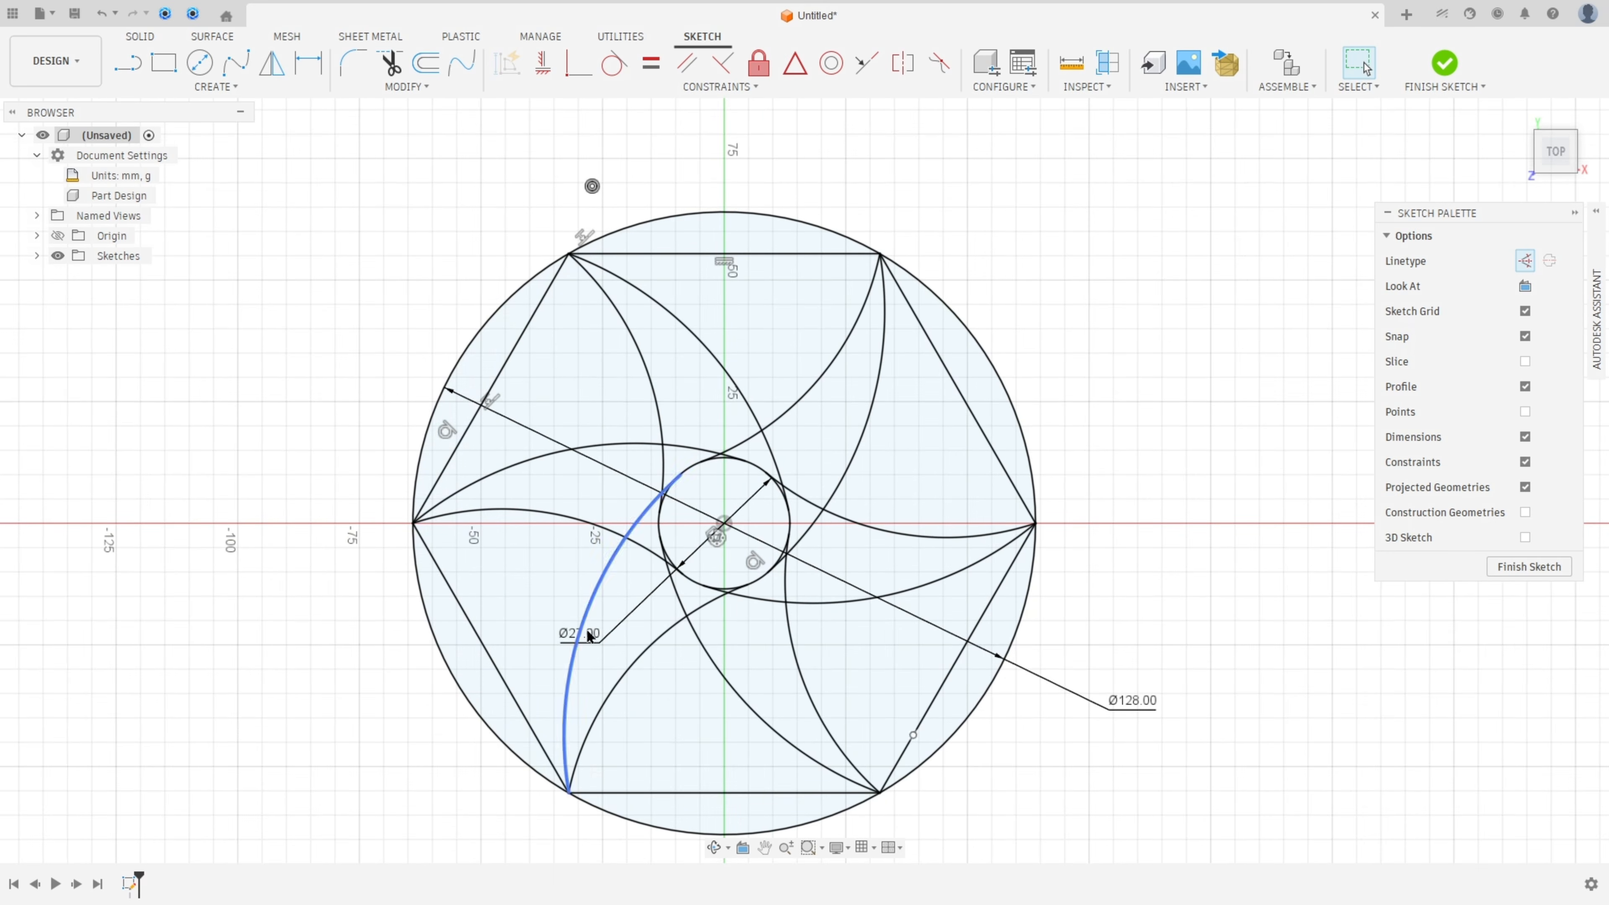
{"action": "mouse_move", "coordinate": [593, 647]}
{"action": "left_mouse_down"}
{"action": "mouse_move", "coordinate": [621, 650]}
{"action": "mouse_move", "coordinate": [538, 593]}
{"action": "left_mouse_up"}
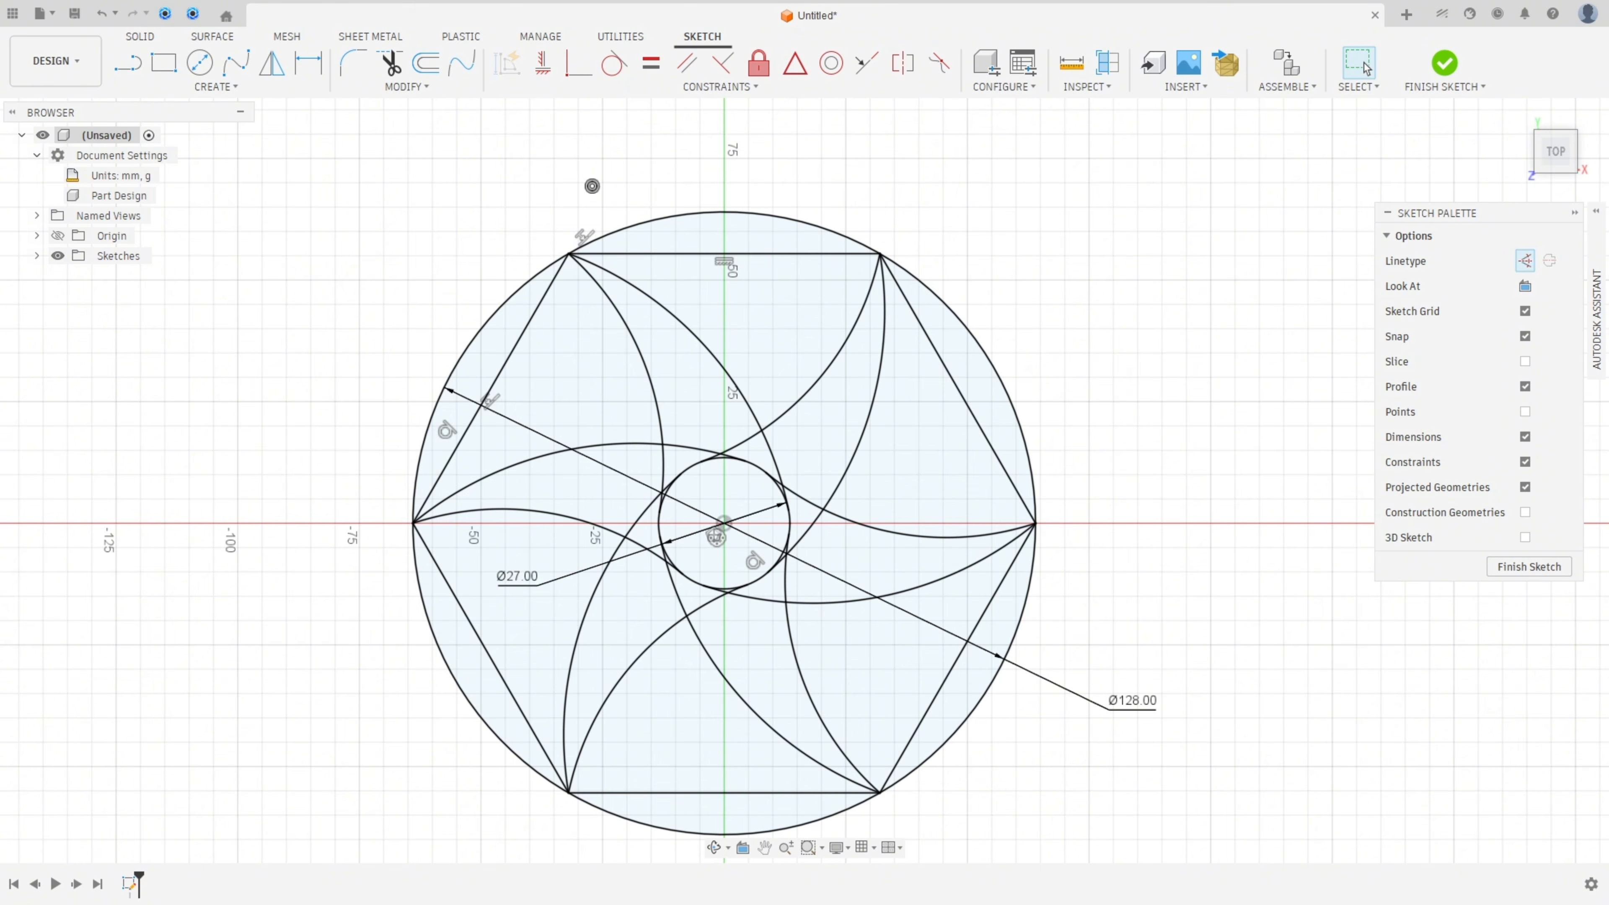
Step: In the PDF, outline question 1 about the radius of arc A in red
{"action": "key", "text": "alt+Tab"}
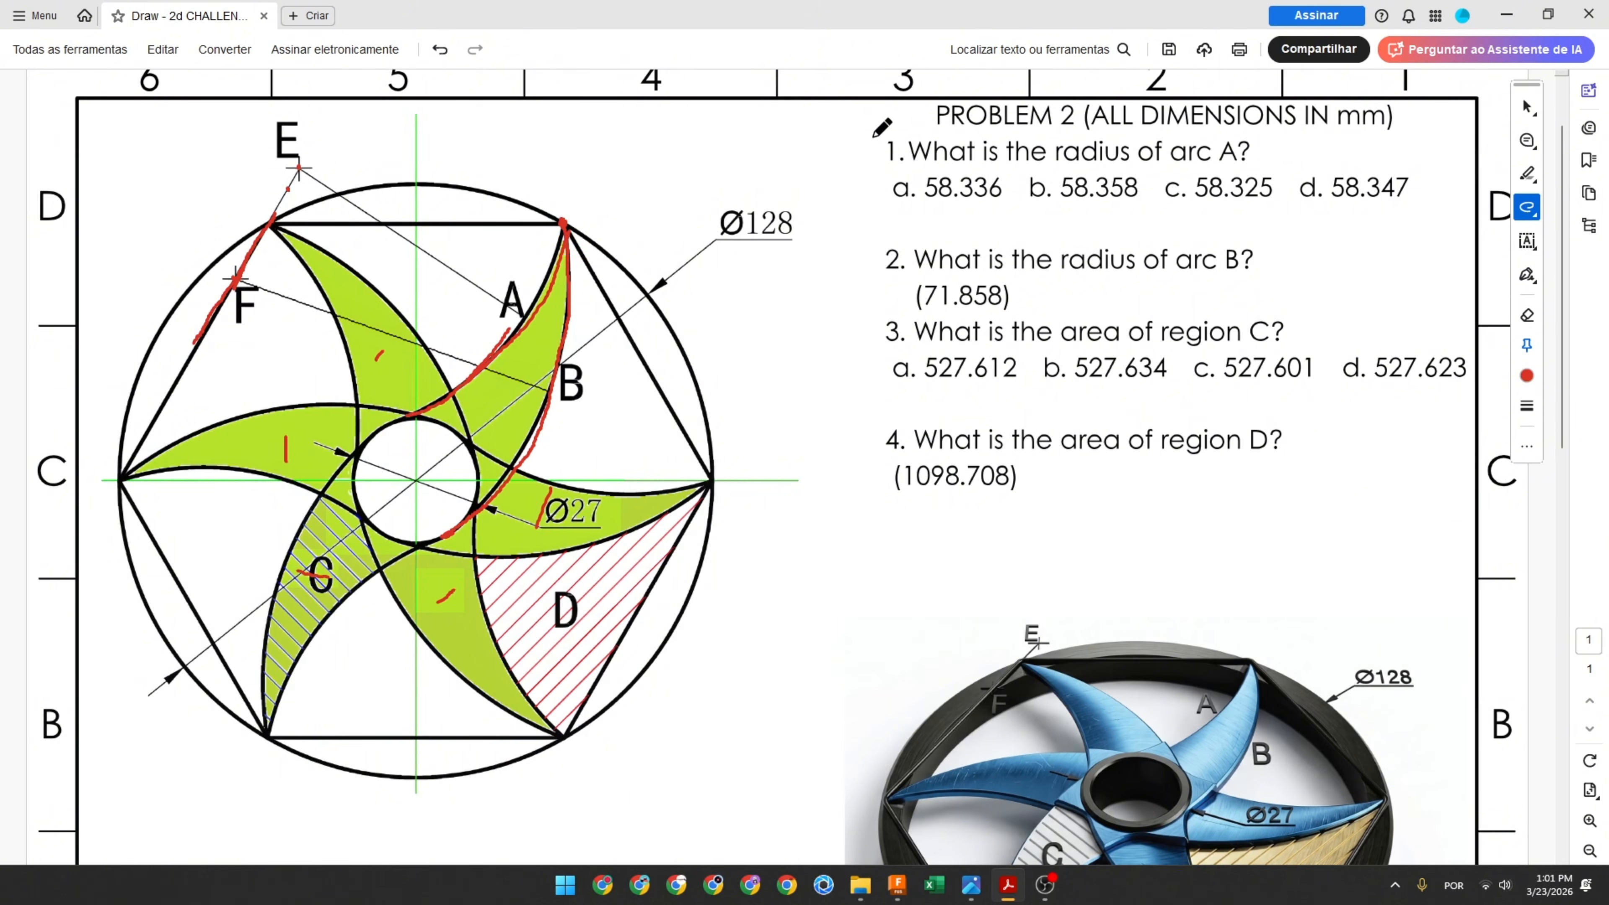
{"action": "mouse_move", "coordinate": [873, 135]}
{"action": "left_mouse_down"}
{"action": "mouse_move", "coordinate": [875, 200]}
{"action": "mouse_move", "coordinate": [1087, 207]}
{"action": "mouse_move", "coordinate": [1329, 204]}
{"action": "mouse_move", "coordinate": [1426, 135]}
{"action": "mouse_move", "coordinate": [869, 135]}
{"action": "left_mouse_up"}
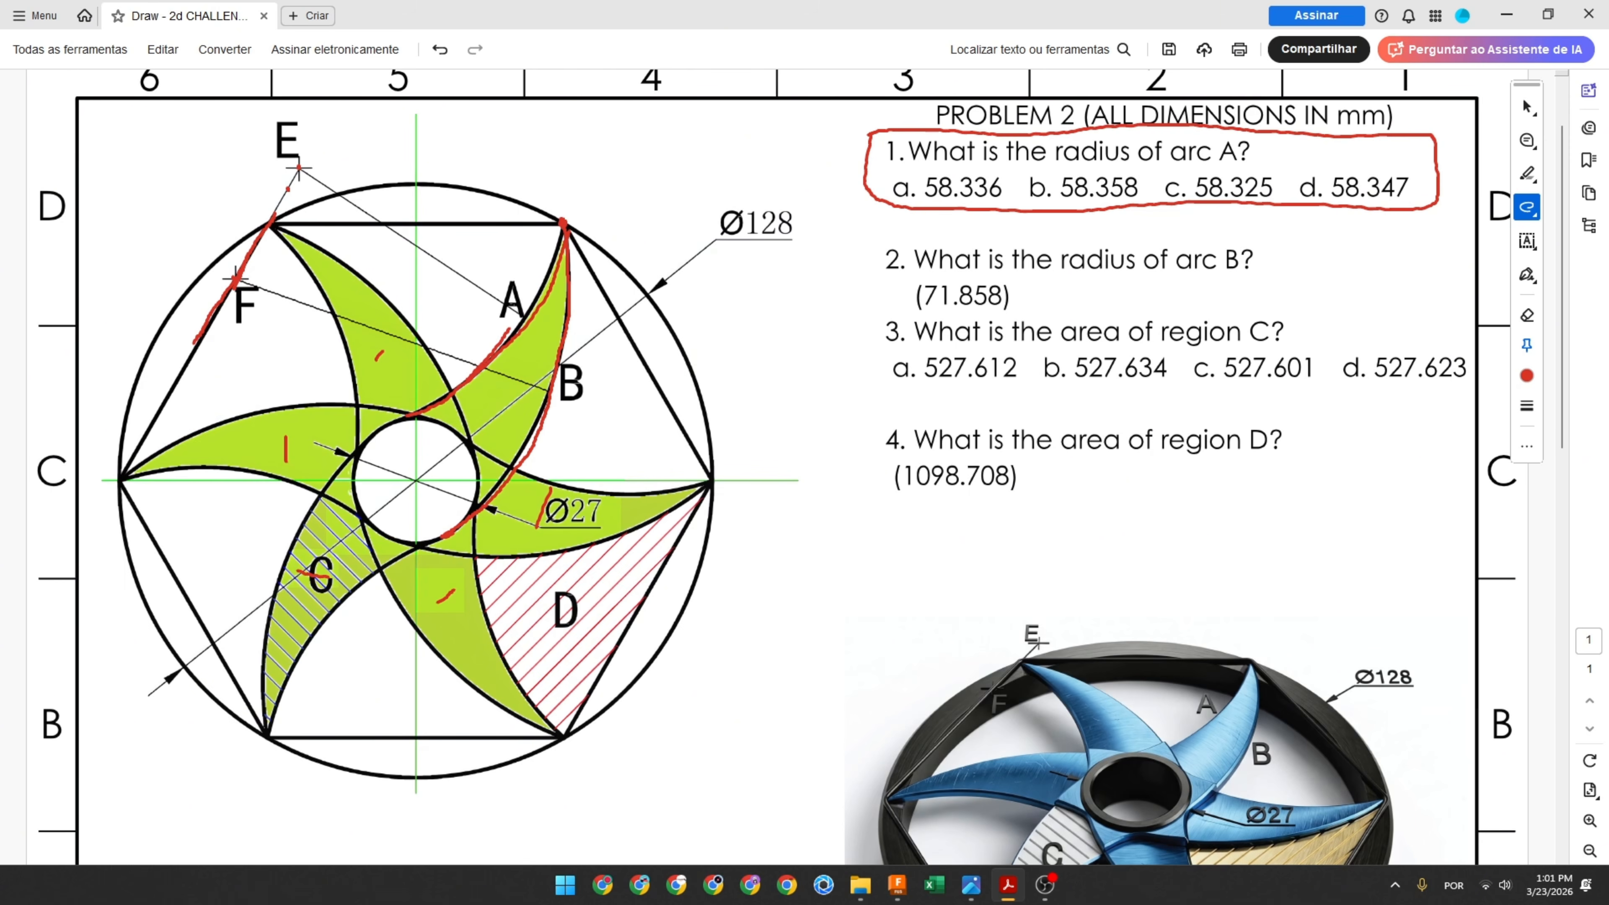
Step: Back in Fusion, add a driven radius dimension to arc A, placed inside the arc
{"action": "key", "text": "alt+Tab"}
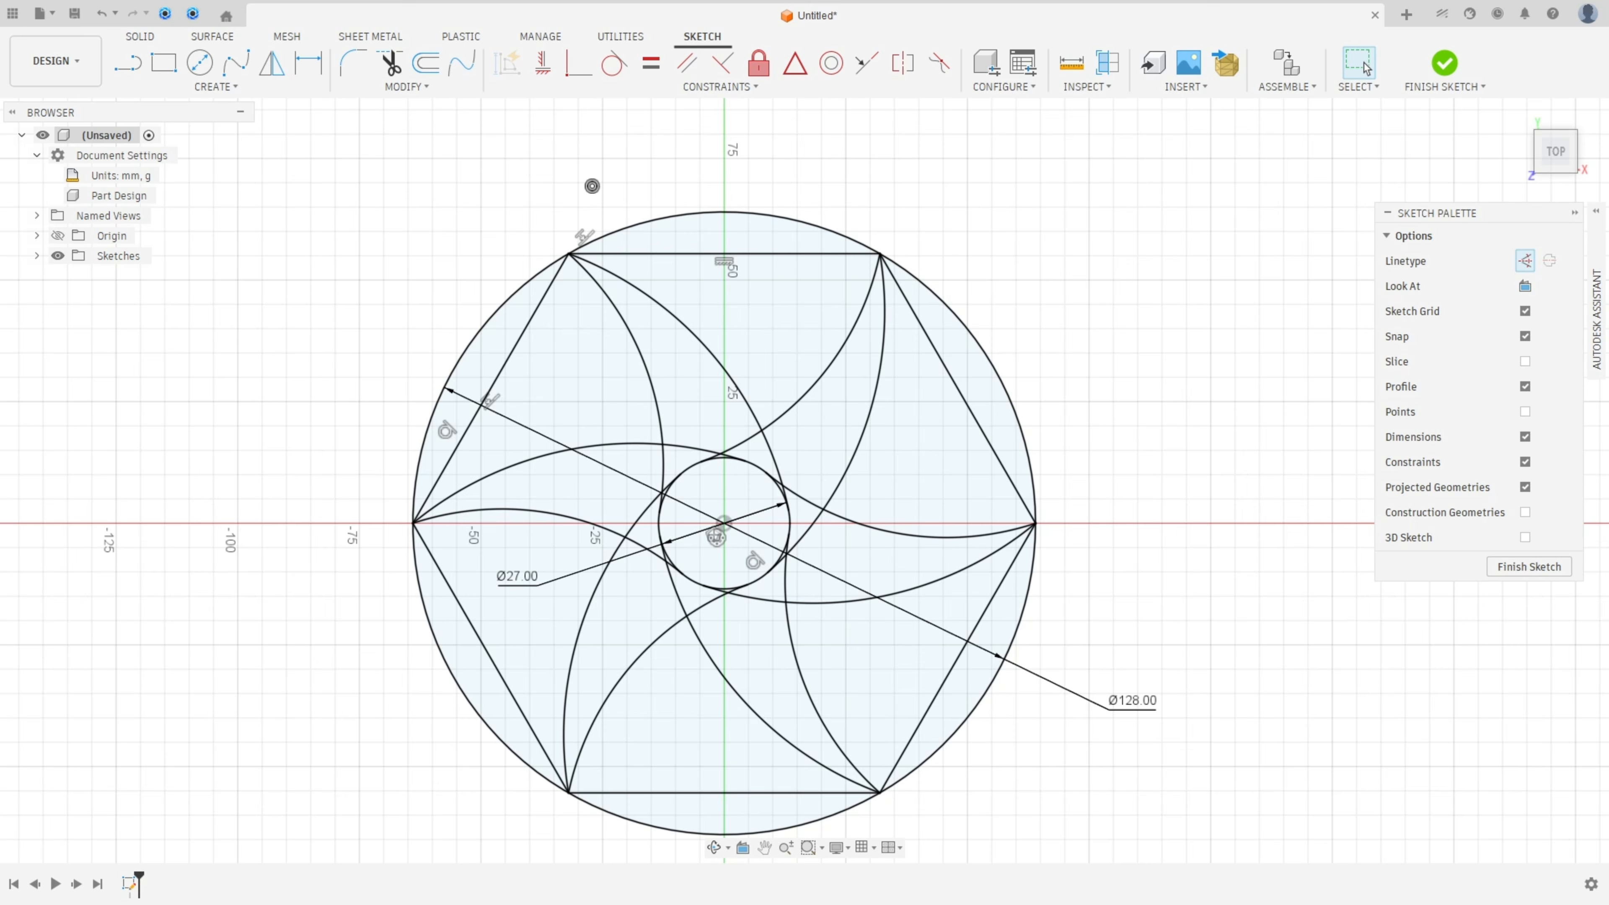
{"action": "left_click", "coordinate": [311, 71]}
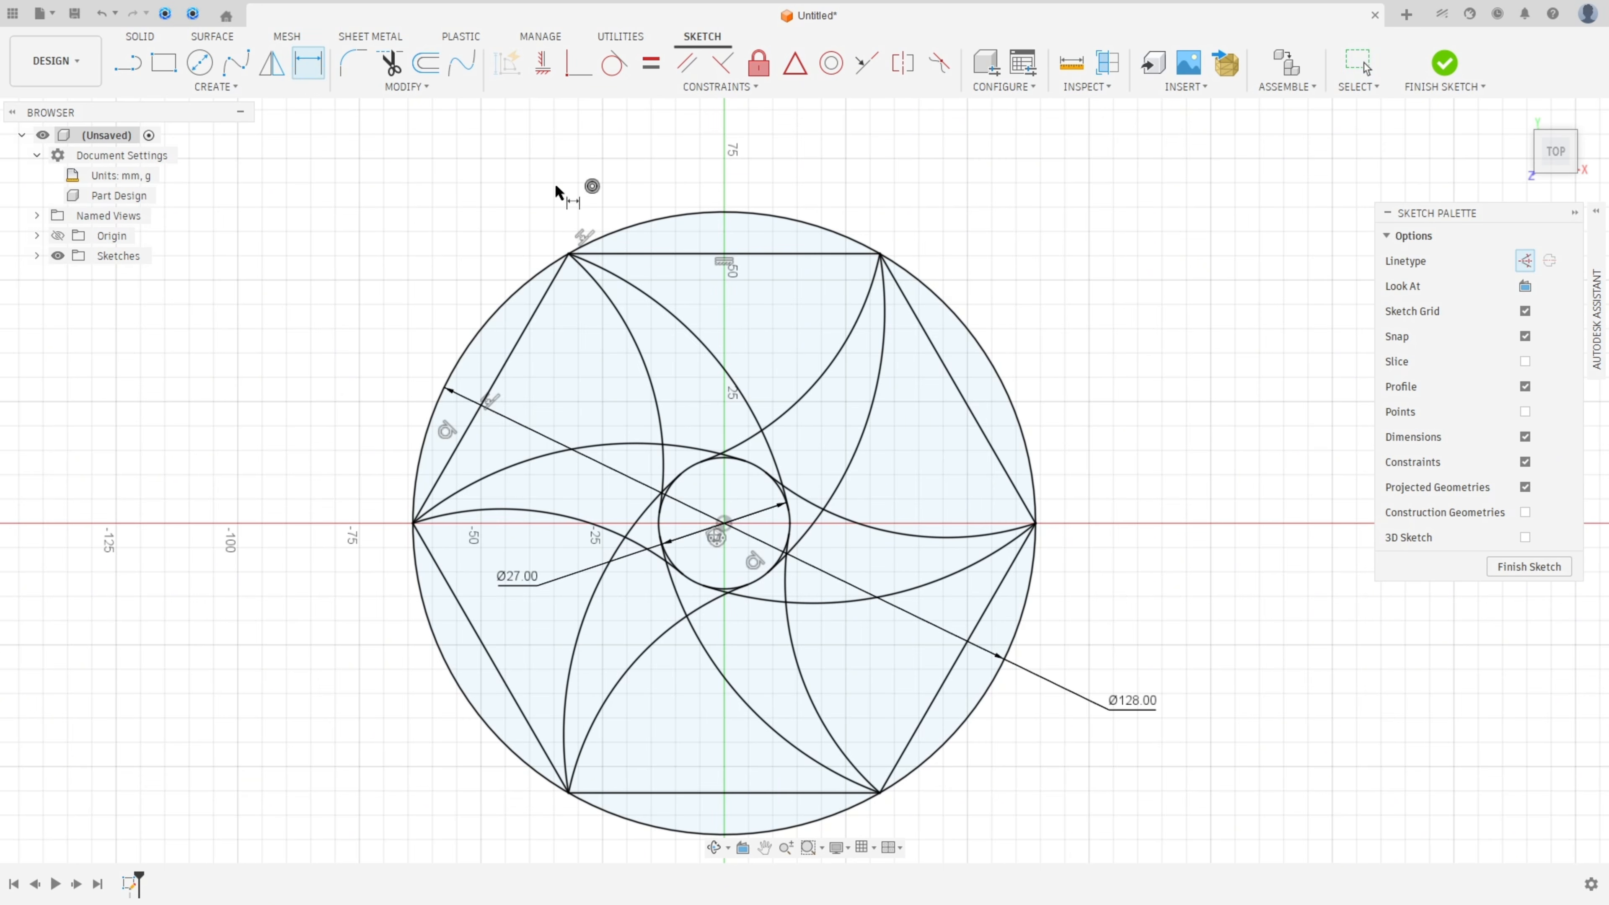
{"action": "left_click", "coordinate": [812, 391]}
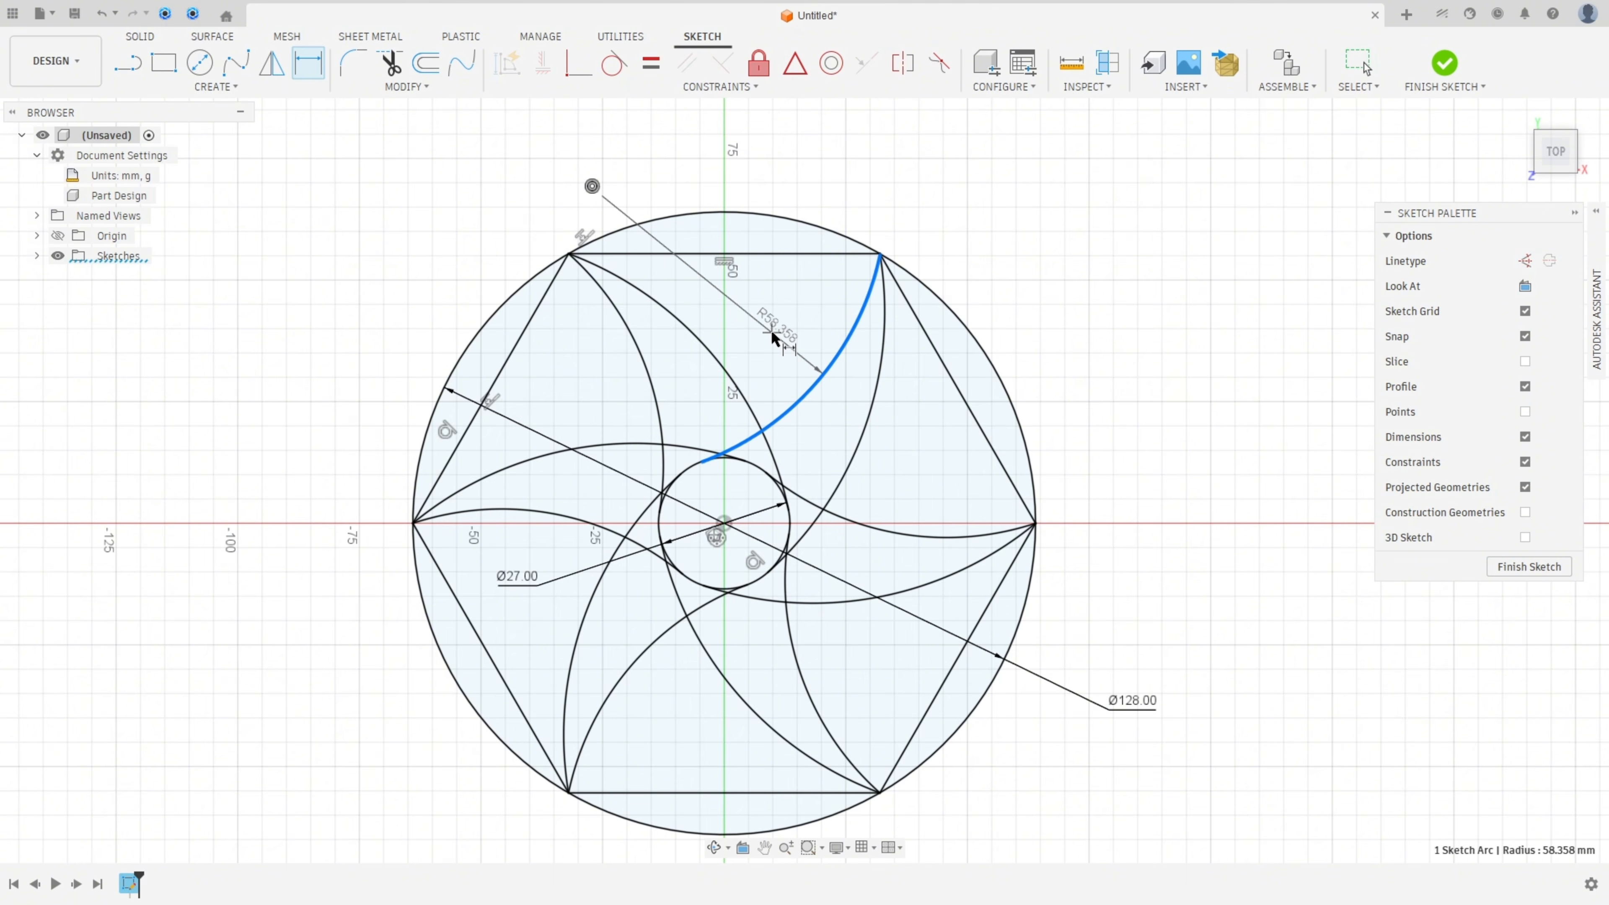
{"action": "left_click", "coordinate": [775, 369]}
{"action": "left_click", "coordinate": [879, 495]}
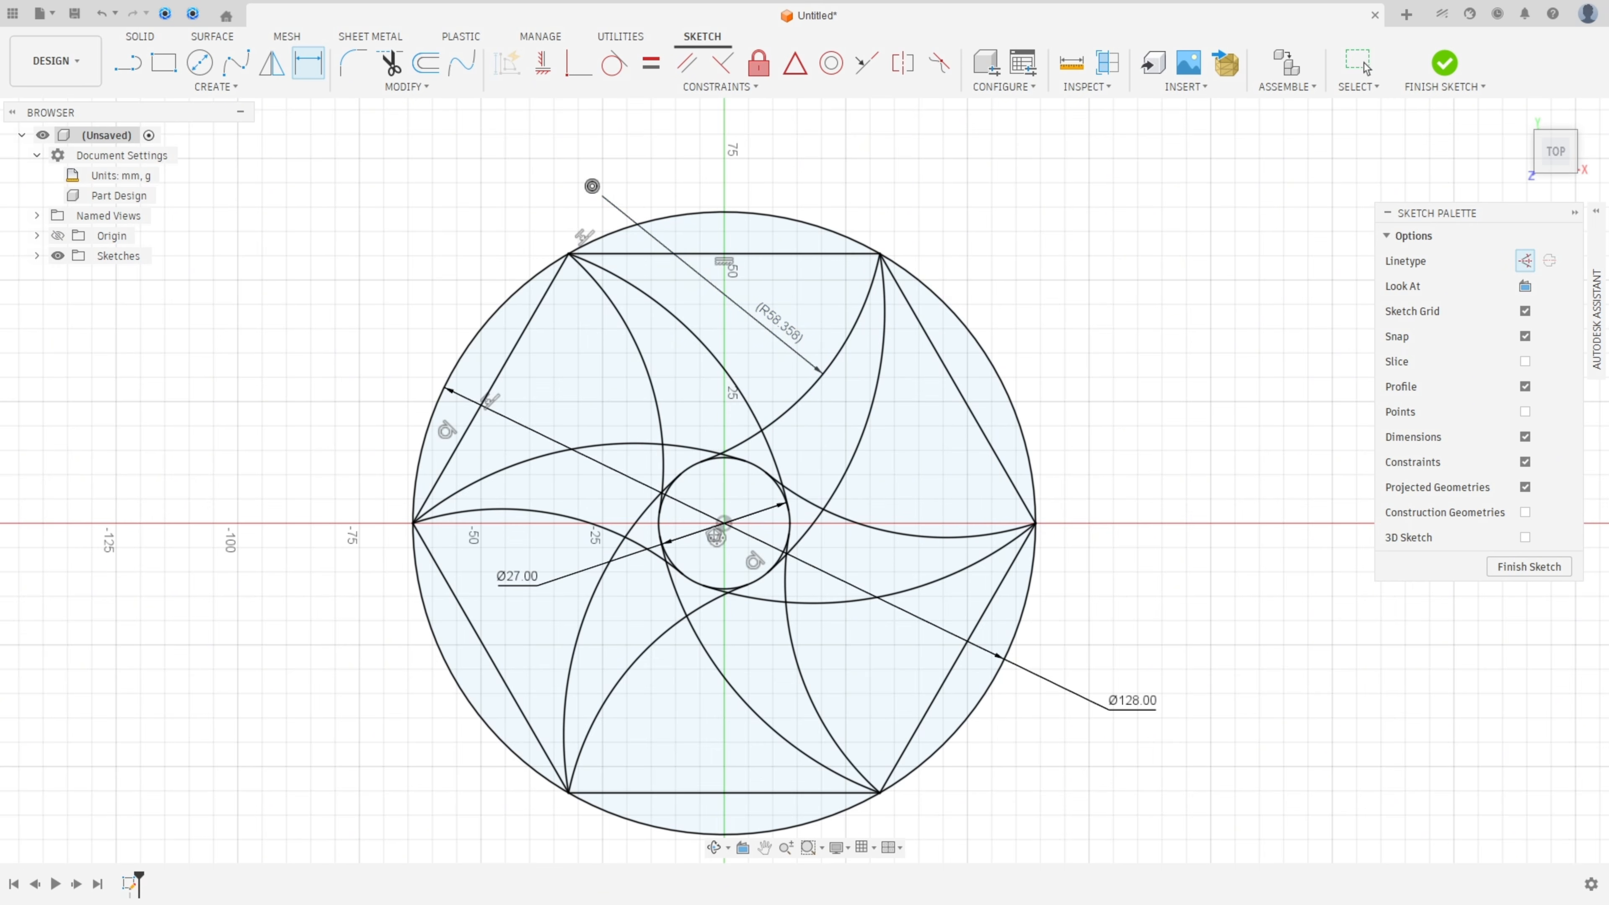
Step: In the PDF, box answer b. 58.358 in red and outline question 2 about the radius of arc B
{"action": "key", "text": "alt+Tab"}
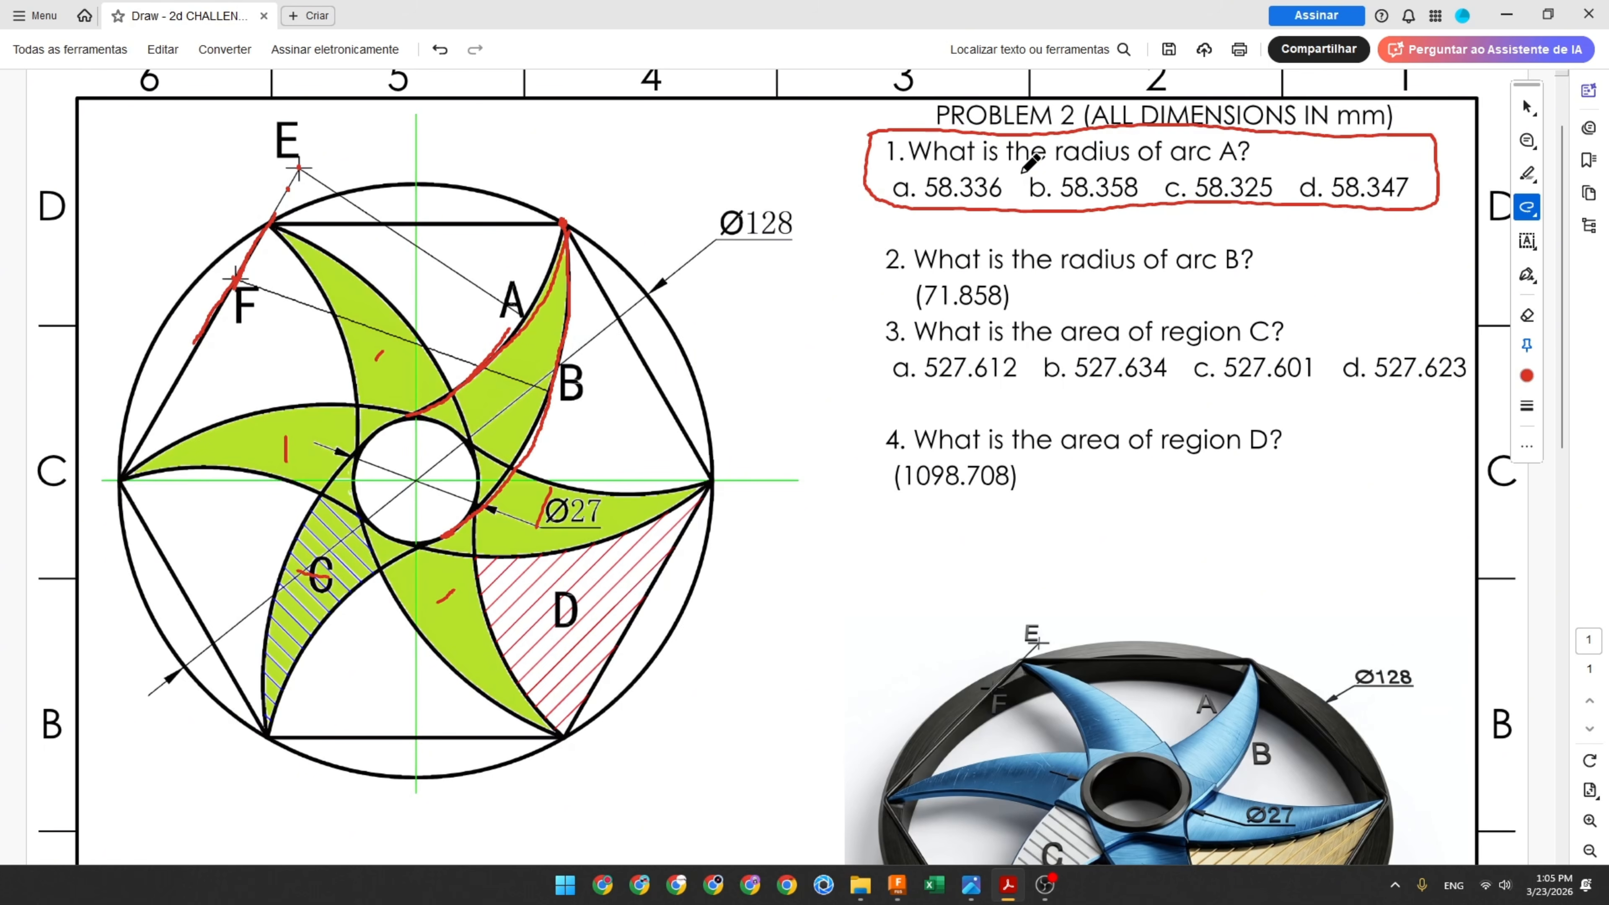
{"action": "mouse_move", "coordinate": [1020, 173]}
{"action": "left_mouse_down"}
{"action": "mouse_move", "coordinate": [1065, 215]}
{"action": "mouse_move", "coordinate": [1146, 215]}
{"action": "mouse_move", "coordinate": [1129, 170]}
{"action": "mouse_move", "coordinate": [1018, 169]}
{"action": "left_mouse_up"}
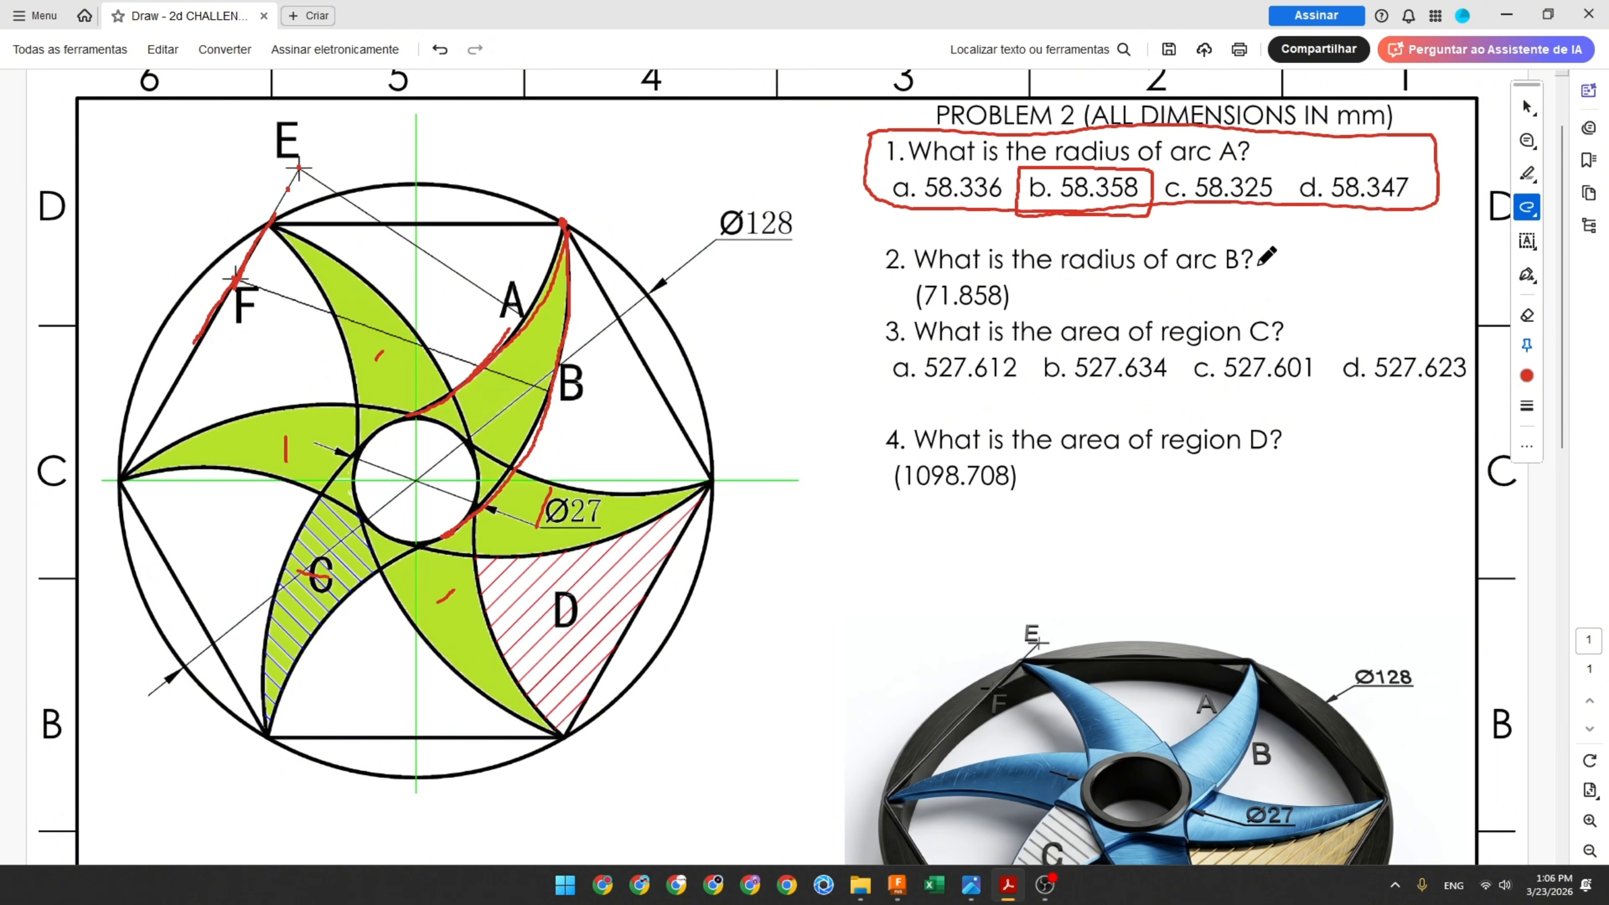
{"action": "mouse_move", "coordinate": [874, 235]}
{"action": "left_mouse_down"}
{"action": "mouse_move", "coordinate": [1281, 238]}
{"action": "mouse_move", "coordinate": [1264, 304]}
{"action": "mouse_move", "coordinate": [856, 311]}
{"action": "mouse_move", "coordinate": [877, 235]}
{"action": "left_mouse_up"}
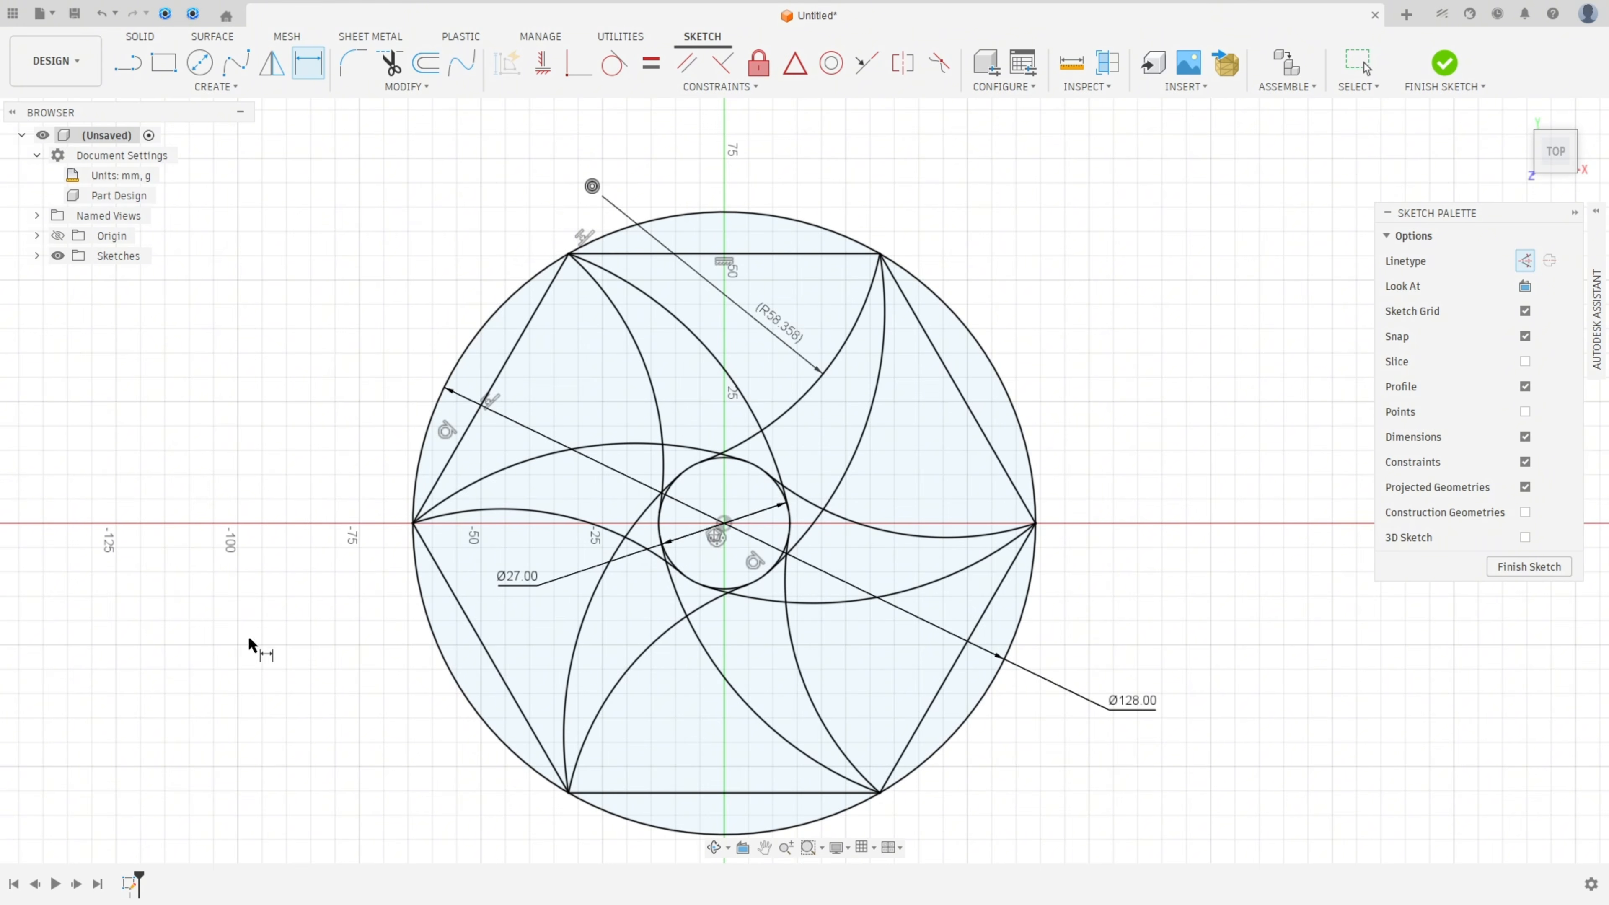
Step: Back in Fusion, add a driven radius dimension to arc B, placed inside the arc
{"action": "left_click", "coordinate": [861, 446]}
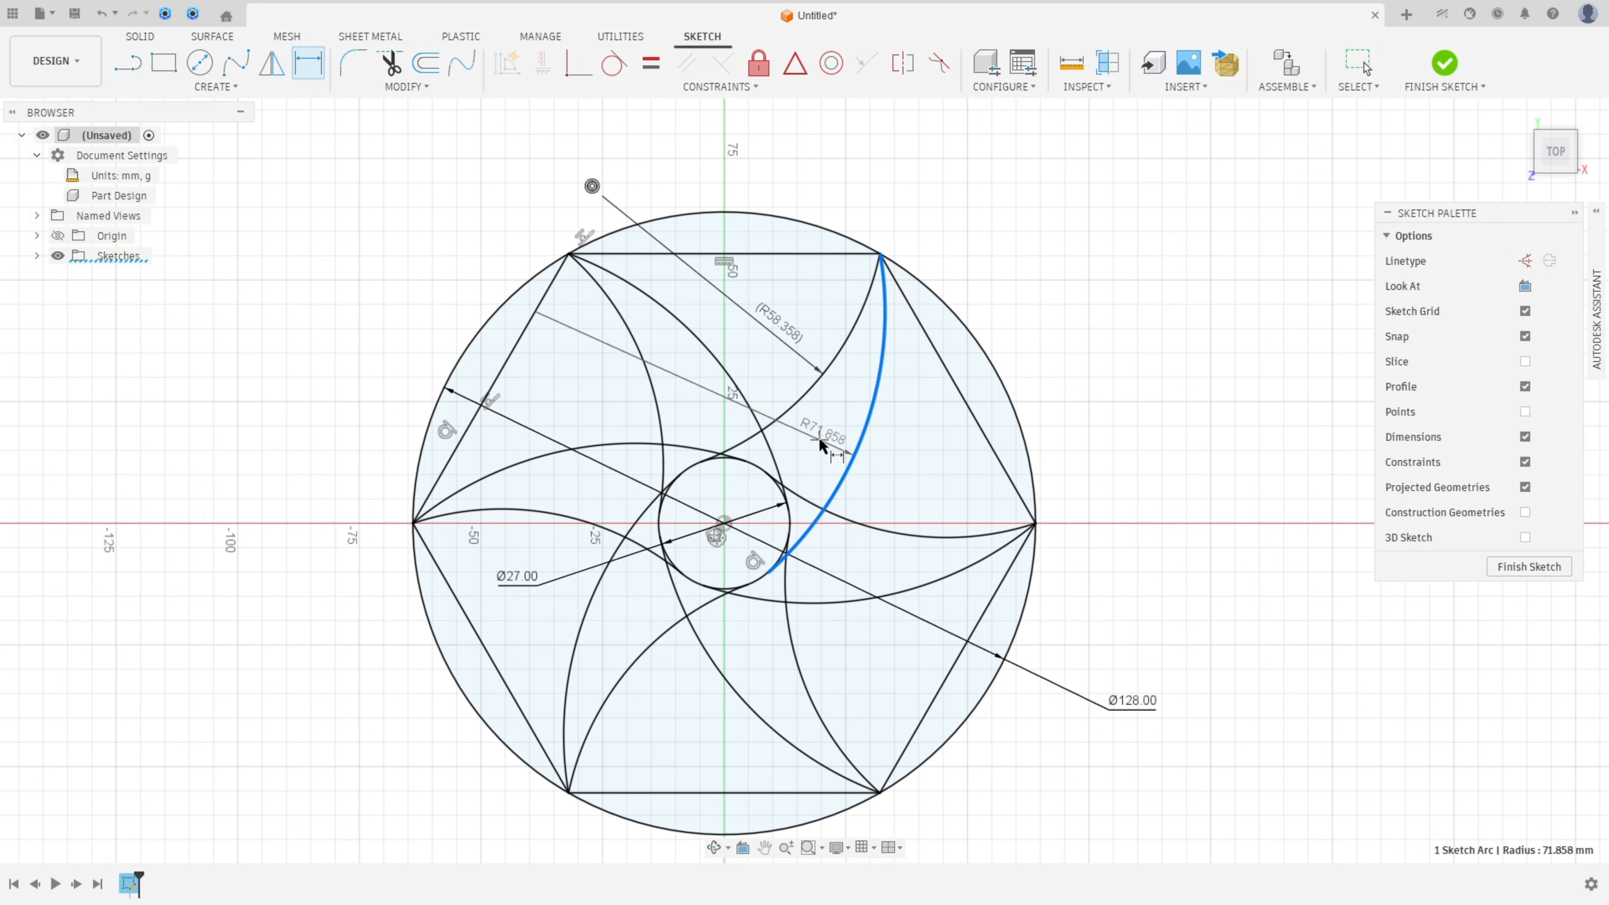
{"action": "left_click", "coordinate": [818, 443]}
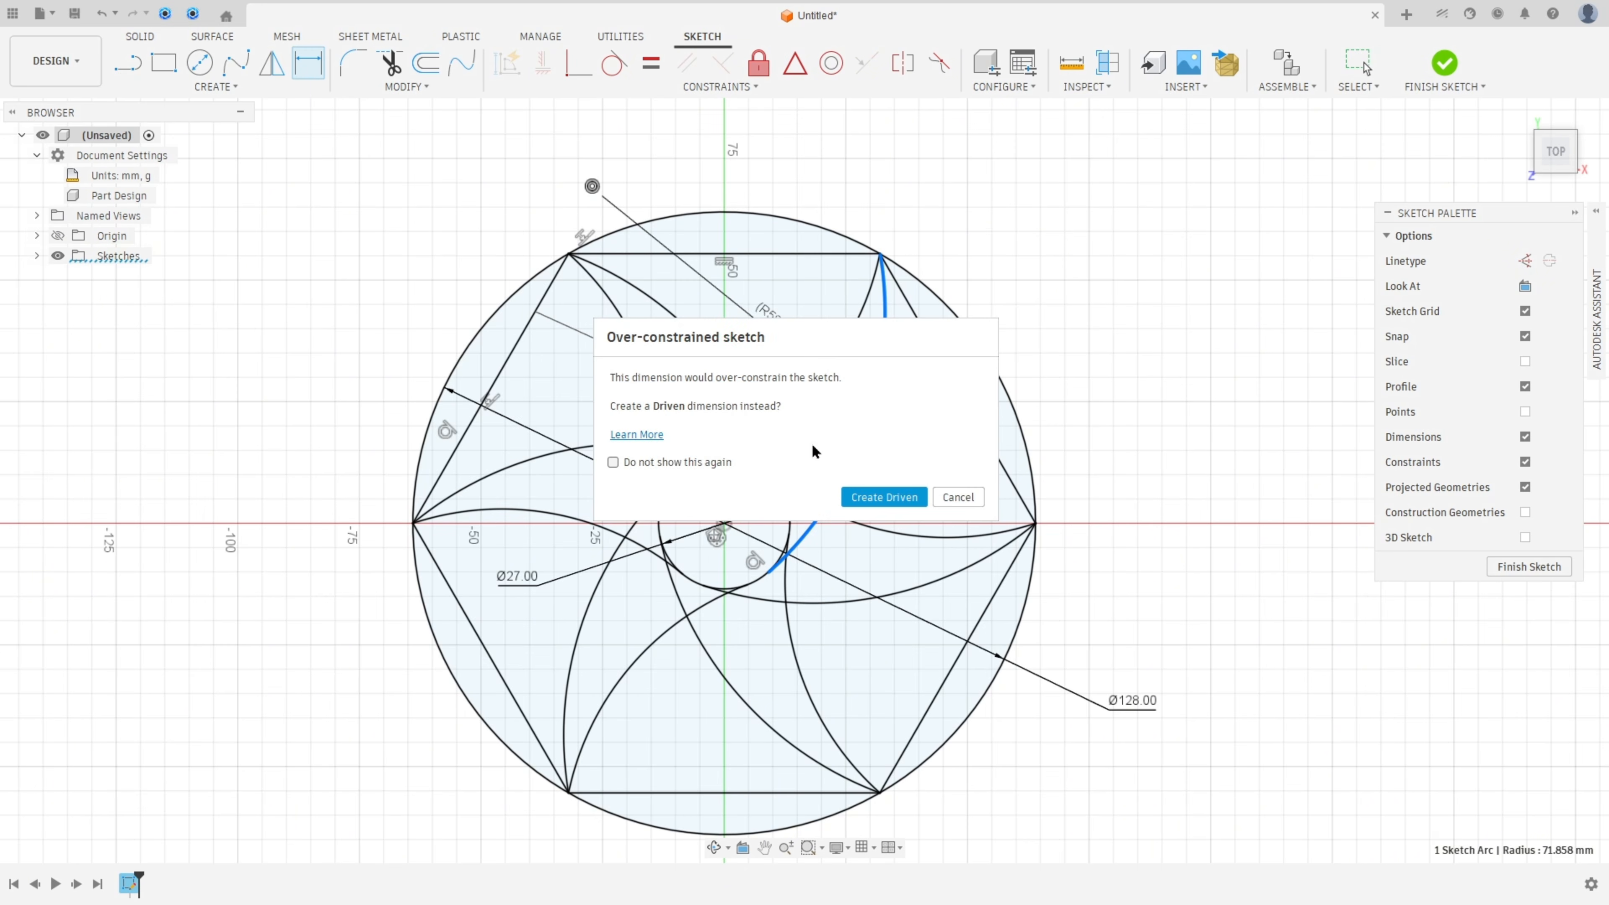
{"action": "left_click", "coordinate": [900, 500]}
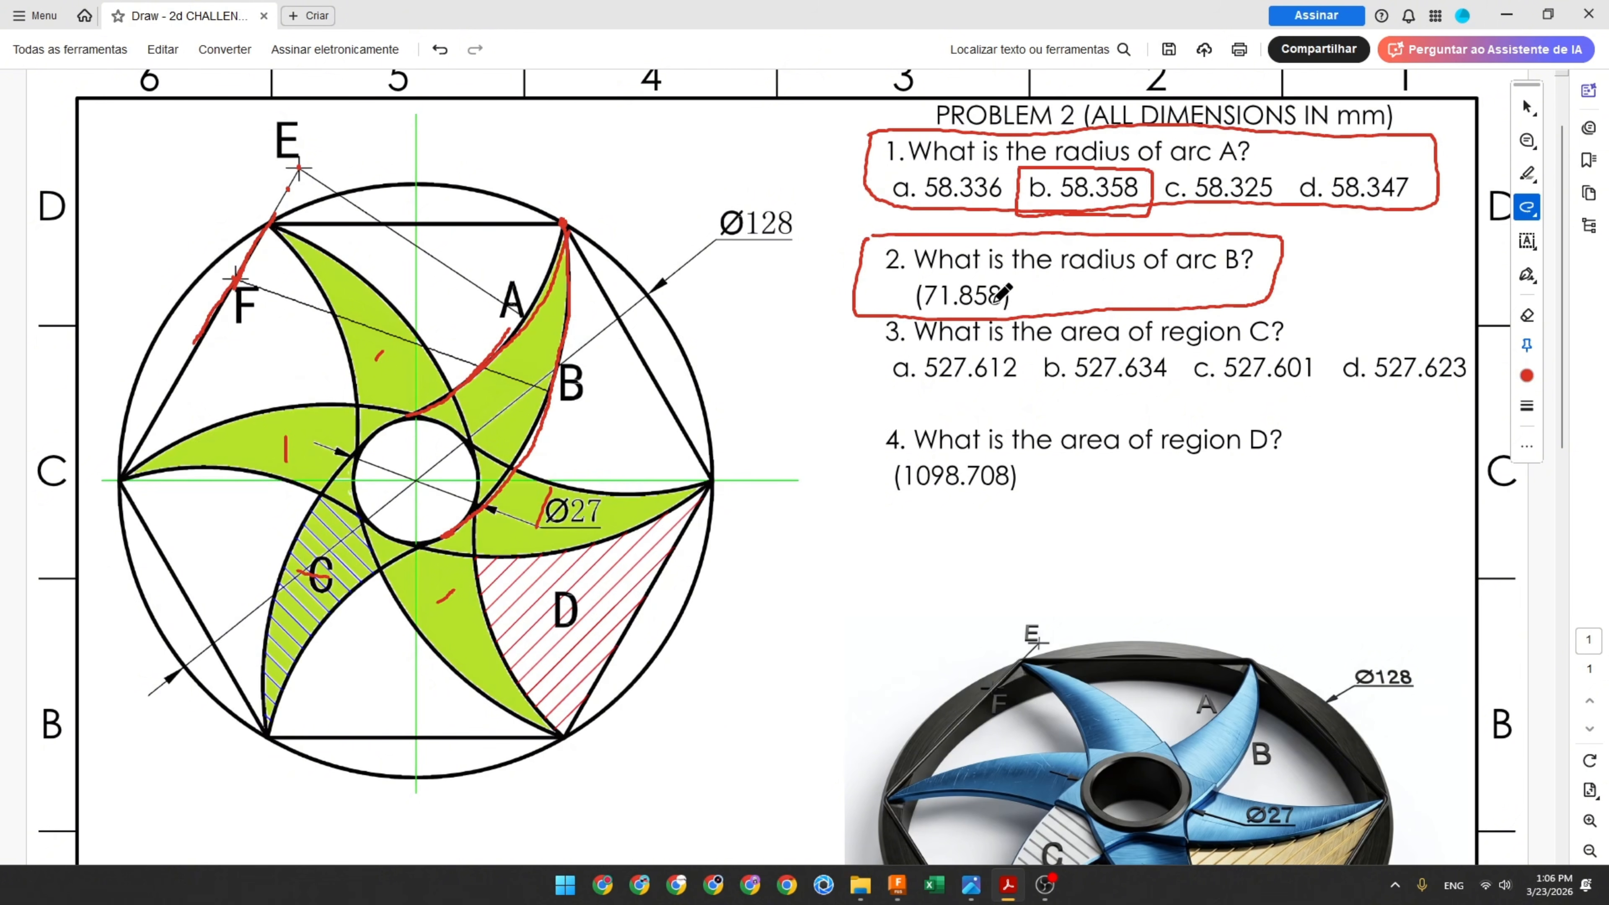
Step: In the PDF, box the answer (71.858) and outline region C together with question 3 in red
{"action": "left_click_drag", "start_coordinate": [1022, 297], "coordinate": [1048, 295]}
{"action": "mouse_move", "coordinate": [905, 277]}
{"action": "left_mouse_down"}
{"action": "mouse_move", "coordinate": [1025, 279]}
{"action": "mouse_move", "coordinate": [1019, 315]}
{"action": "mouse_move", "coordinate": [907, 317]}
{"action": "mouse_move", "coordinate": [907, 282]}
{"action": "left_mouse_up"}
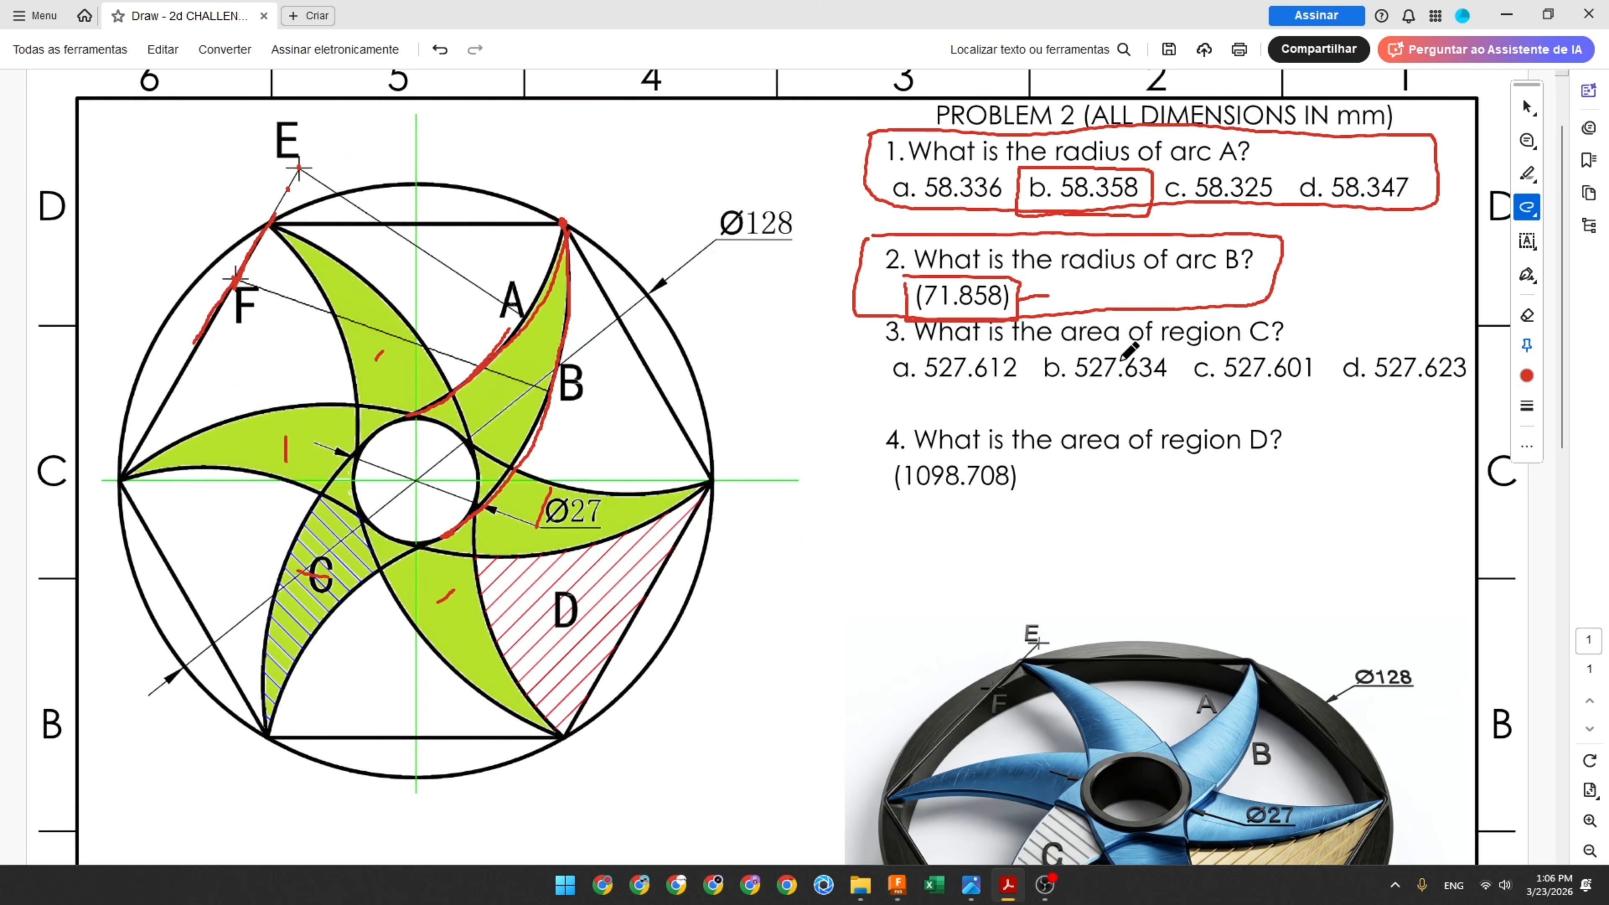
{"action": "mouse_move", "coordinate": [317, 495]}
{"action": "left_mouse_down"}
{"action": "mouse_move", "coordinate": [361, 518]}
{"action": "mouse_move", "coordinate": [379, 569]}
{"action": "mouse_move", "coordinate": [327, 605]}
{"action": "mouse_move", "coordinate": [263, 729]}
{"action": "mouse_move", "coordinate": [272, 612]}
{"action": "mouse_move", "coordinate": [317, 513]}
{"action": "left_mouse_up"}
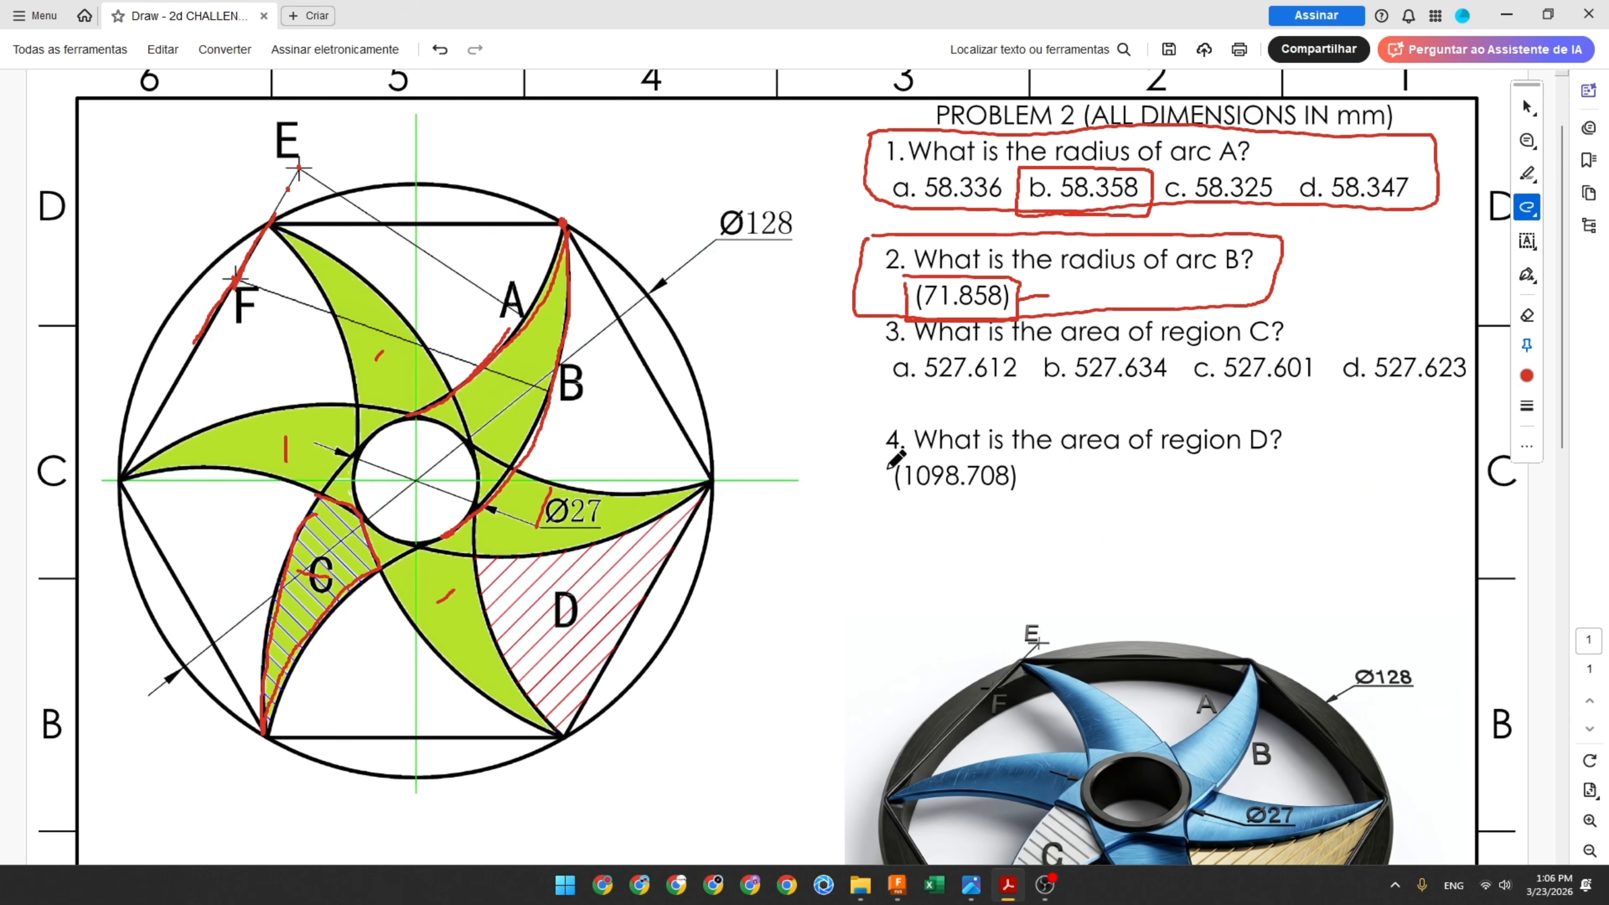
{"action": "mouse_move", "coordinate": [888, 321]}
{"action": "left_mouse_down"}
{"action": "mouse_move", "coordinate": [1477, 327]}
{"action": "mouse_move", "coordinate": [1456, 398]}
{"action": "mouse_move", "coordinate": [1007, 404]}
{"action": "mouse_move", "coordinate": [868, 359]}
{"action": "mouse_move", "coordinate": [867, 322]}
{"action": "left_mouse_up"}
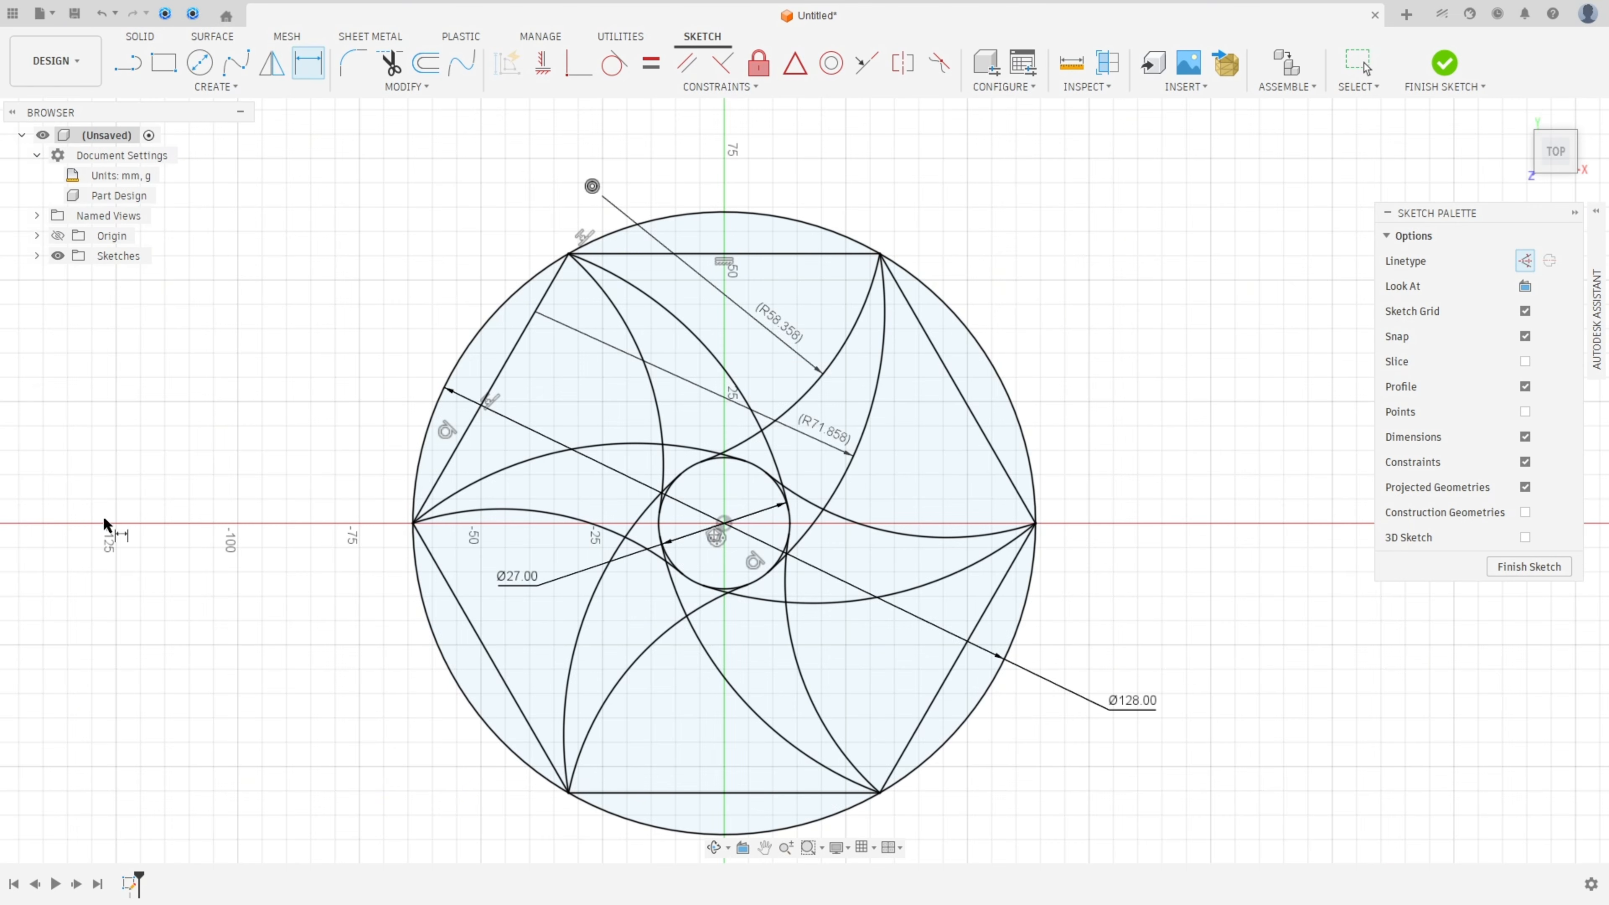
Step: Back in Fusion, measure the area of region C, the lower-left blade profile of the sketch
{"action": "left_click", "coordinate": [1073, 67]}
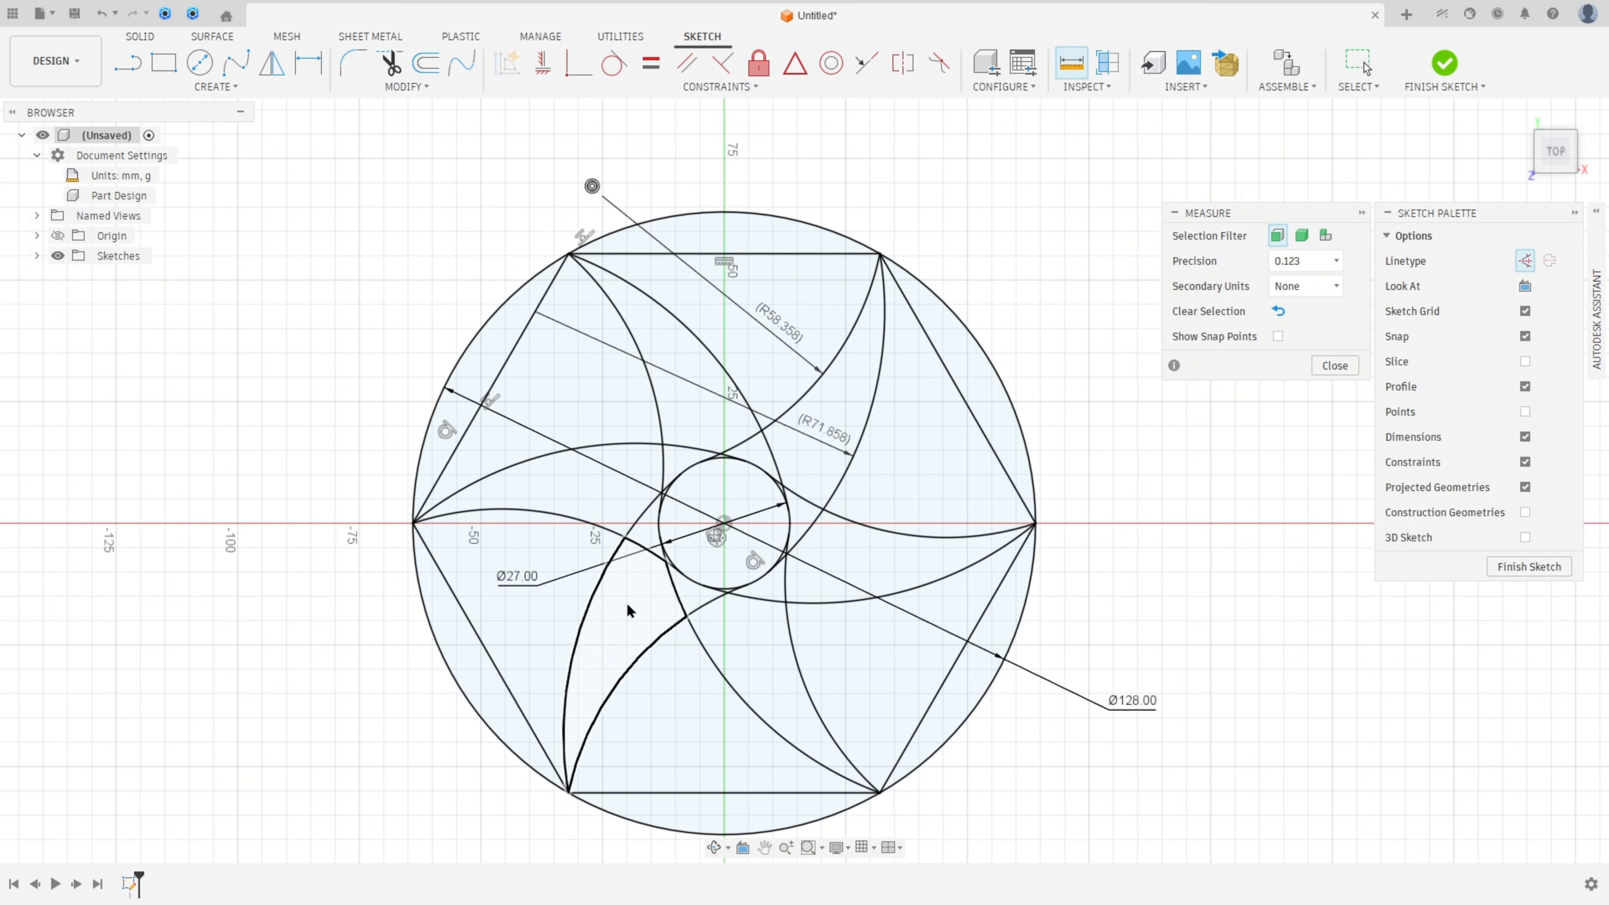
{"action": "left_click", "coordinate": [626, 620]}
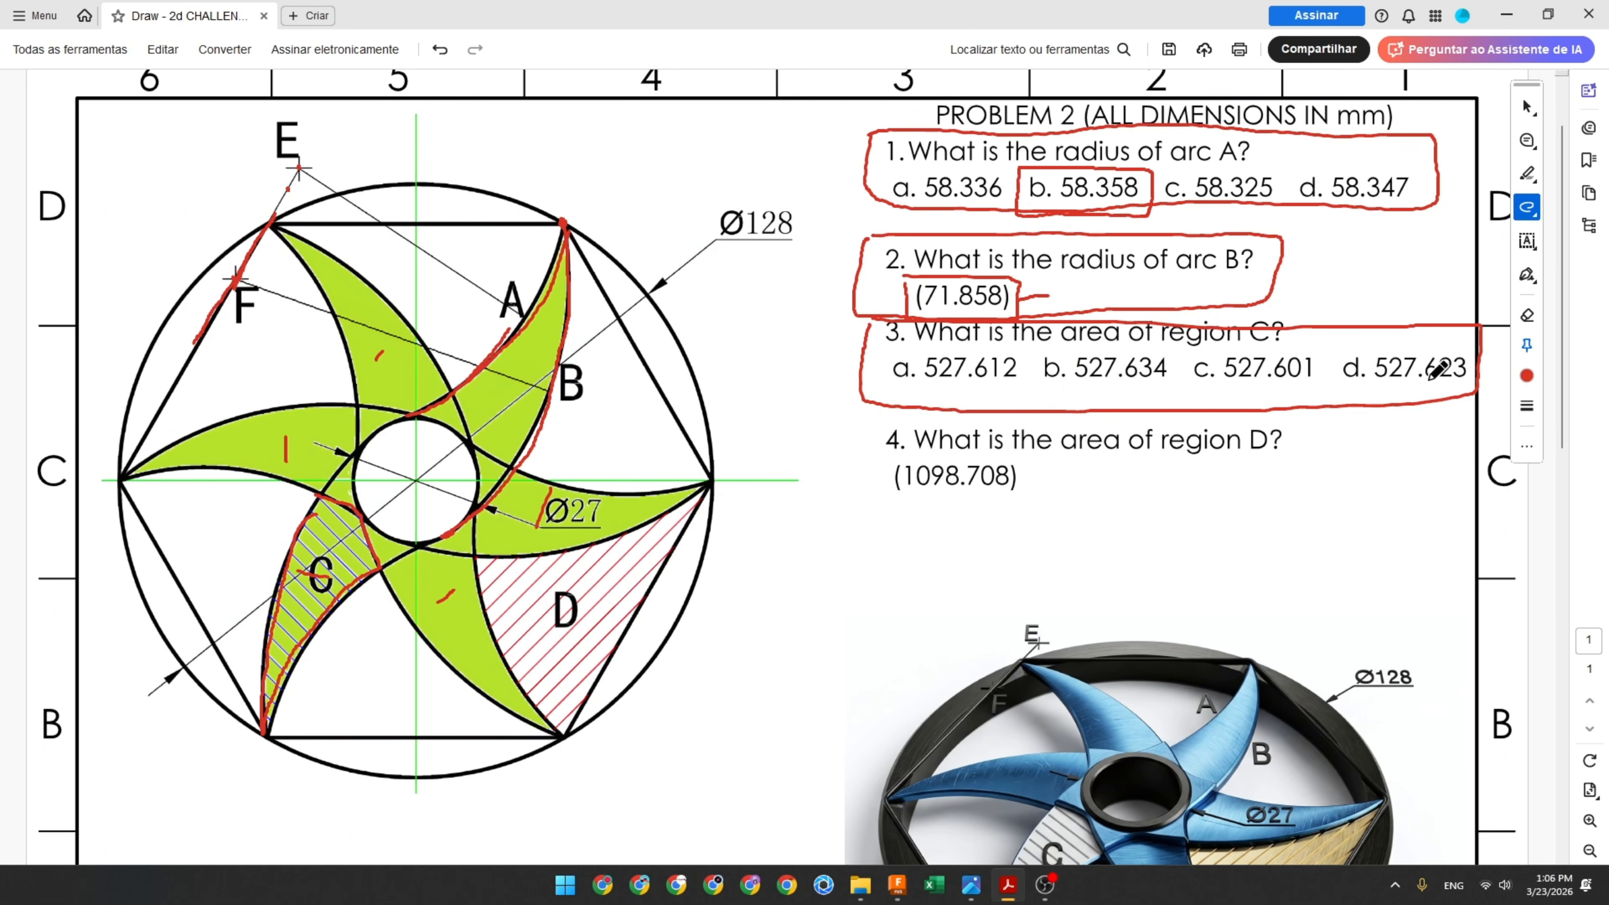
Step: In the PDF, box answer d. 527.623 in red and outline question 4 about the area of region D
{"action": "mouse_move", "coordinate": [1334, 347]}
{"action": "left_mouse_down"}
{"action": "mouse_move", "coordinate": [1340, 392]}
{"action": "mouse_move", "coordinate": [1469, 381]}
{"action": "mouse_move", "coordinate": [1472, 342]}
{"action": "mouse_move", "coordinate": [1324, 350]}
{"action": "left_mouse_up"}
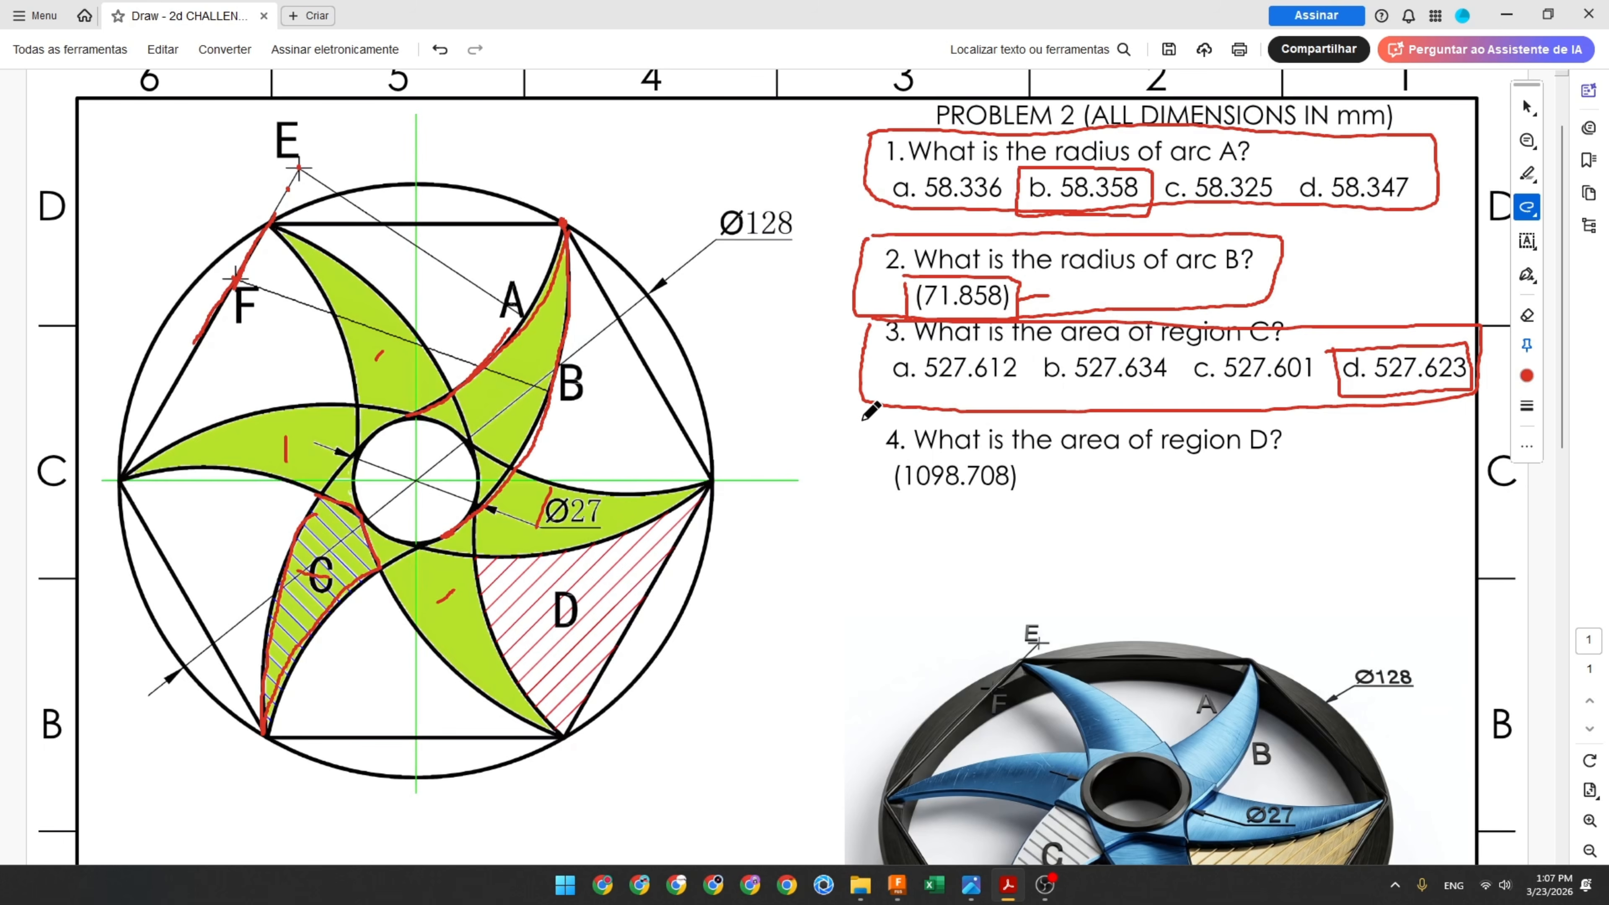
{"action": "mouse_move", "coordinate": [862, 419]}
{"action": "left_mouse_down"}
{"action": "mouse_move", "coordinate": [1186, 418]}
{"action": "mouse_move", "coordinate": [1306, 445]}
{"action": "mouse_move", "coordinate": [1077, 502]}
{"action": "mouse_move", "coordinate": [858, 471]}
{"action": "mouse_move", "coordinate": [851, 430]}
{"action": "mouse_move", "coordinate": [1018, 459]}
{"action": "mouse_move", "coordinate": [1020, 498]}
{"action": "mouse_move", "coordinate": [890, 499]}
{"action": "mouse_move", "coordinate": [886, 460]}
{"action": "left_mouse_up"}
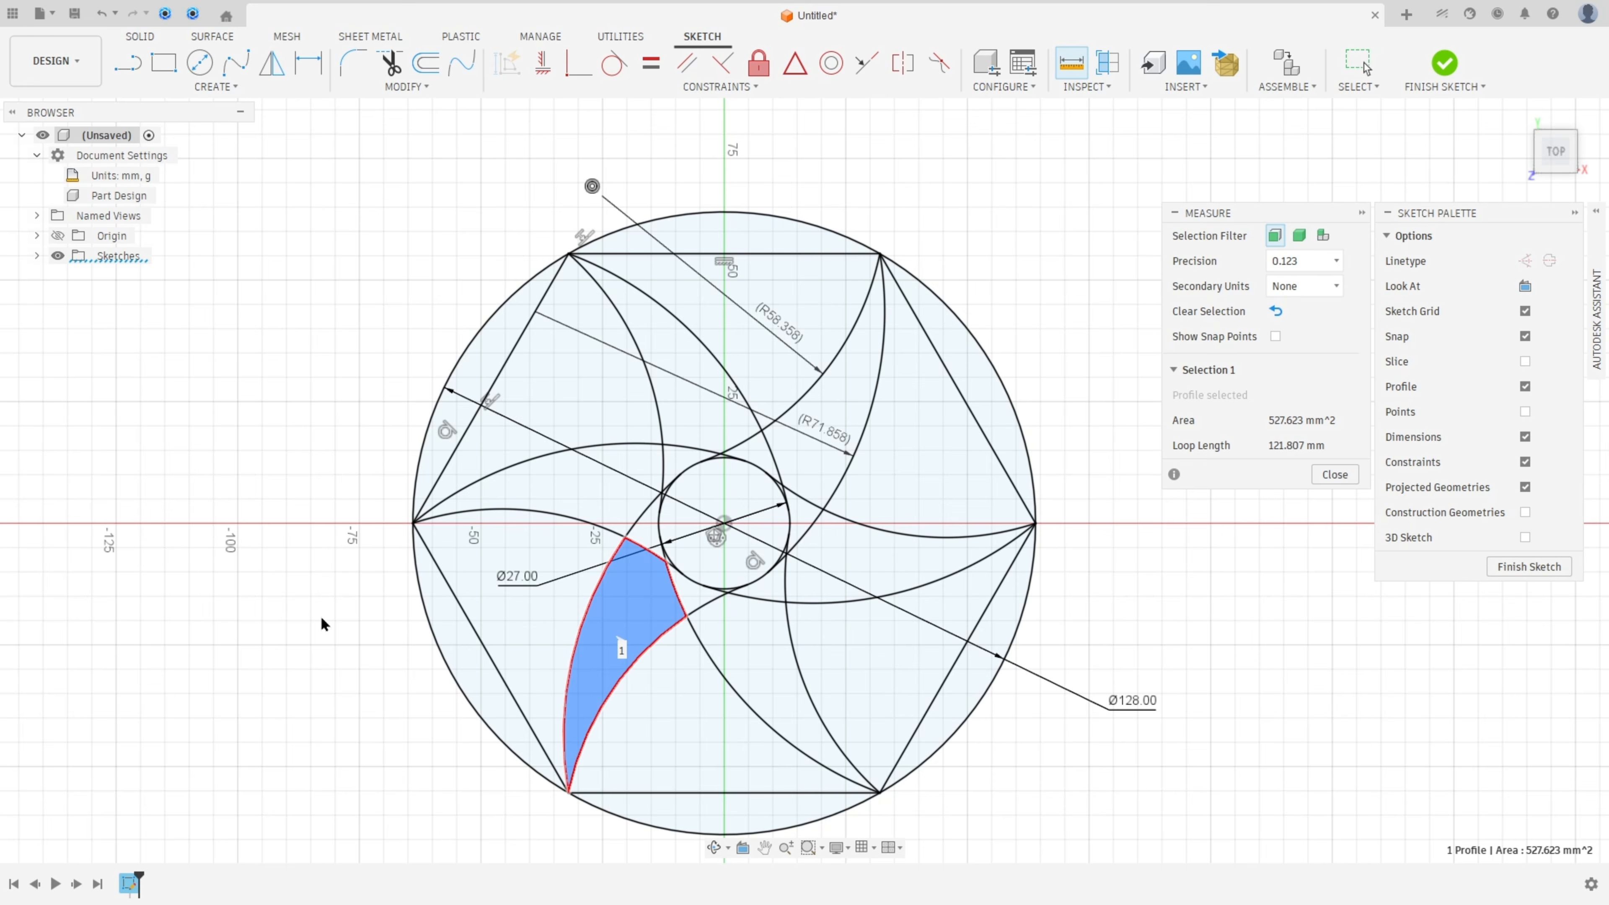
Step: Back in Fusion, clear the measured selection and measure the area of region D between the two lower-right blades
{"action": "left_click", "coordinate": [1252, 574]}
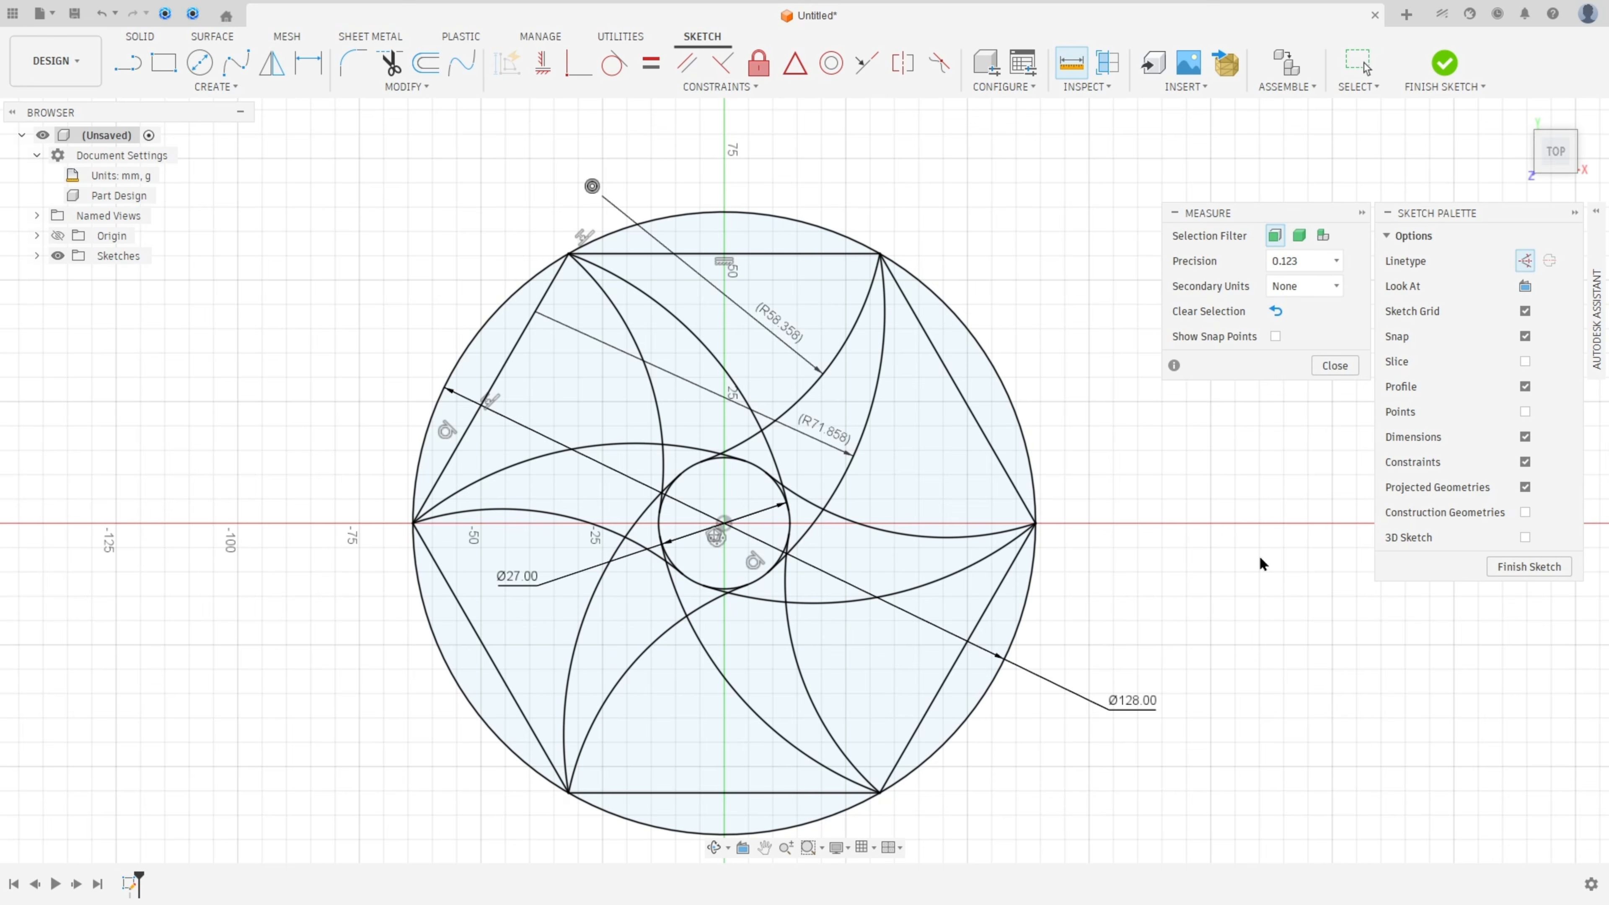
{"action": "left_click", "coordinate": [860, 661]}
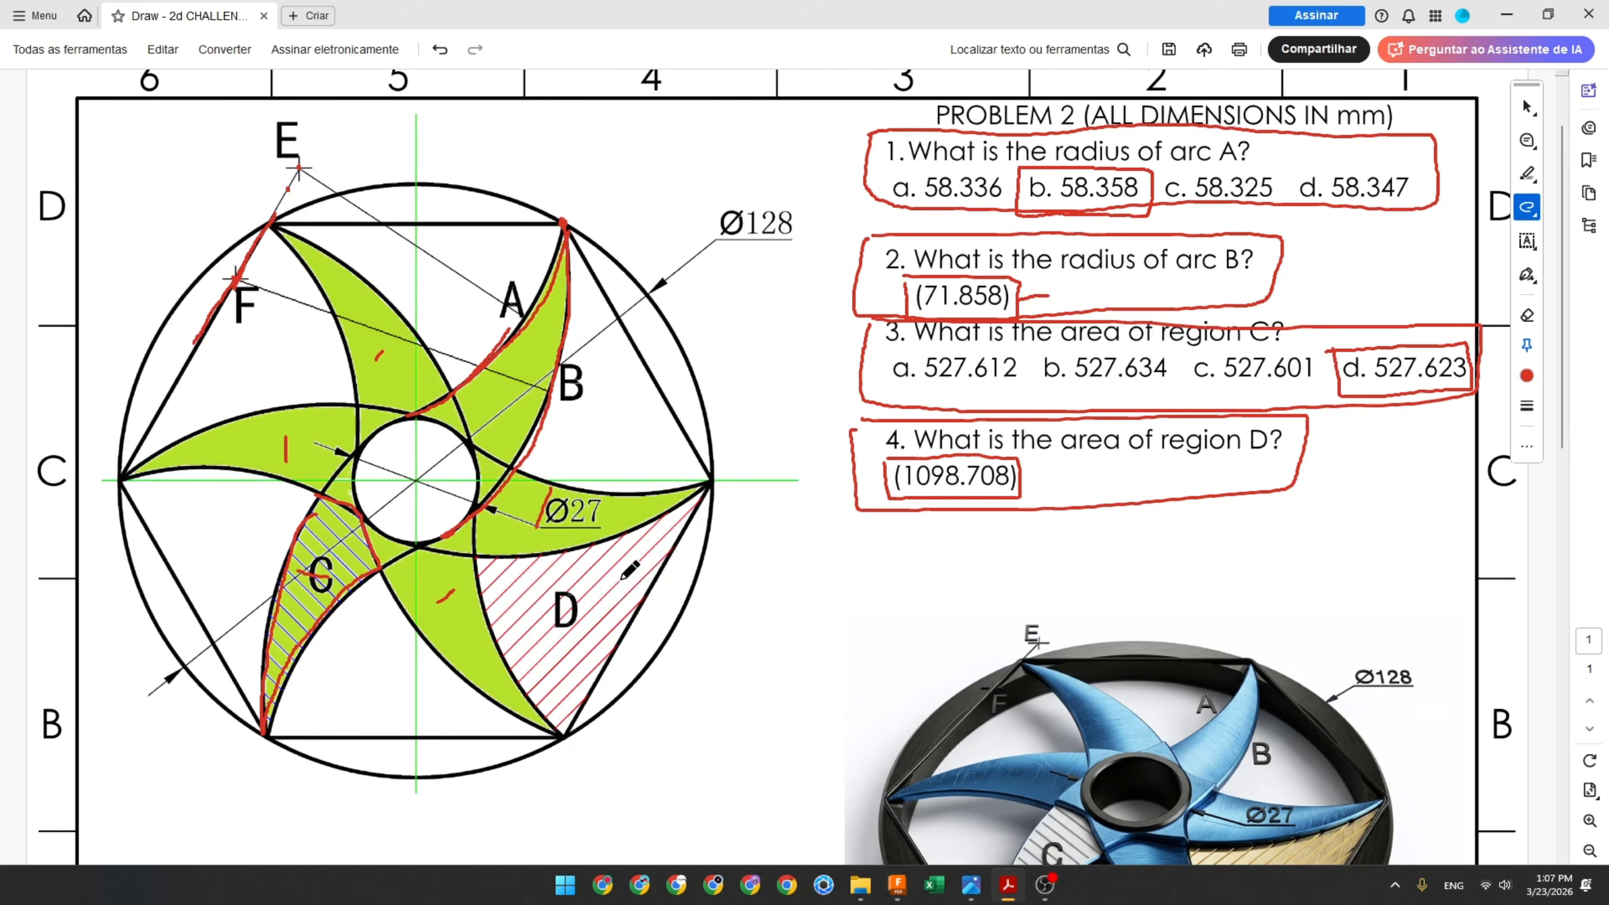
Step: In the PDF, trace the boundary of hatched region D in red
{"action": "mouse_move", "coordinate": [491, 567]}
{"action": "left_mouse_down"}
{"action": "mouse_move", "coordinate": [640, 533]}
{"action": "mouse_move", "coordinate": [703, 489]}
{"action": "mouse_move", "coordinate": [578, 694]}
{"action": "mouse_move", "coordinate": [540, 714]}
{"action": "mouse_move", "coordinate": [470, 564]}
{"action": "left_mouse_up"}
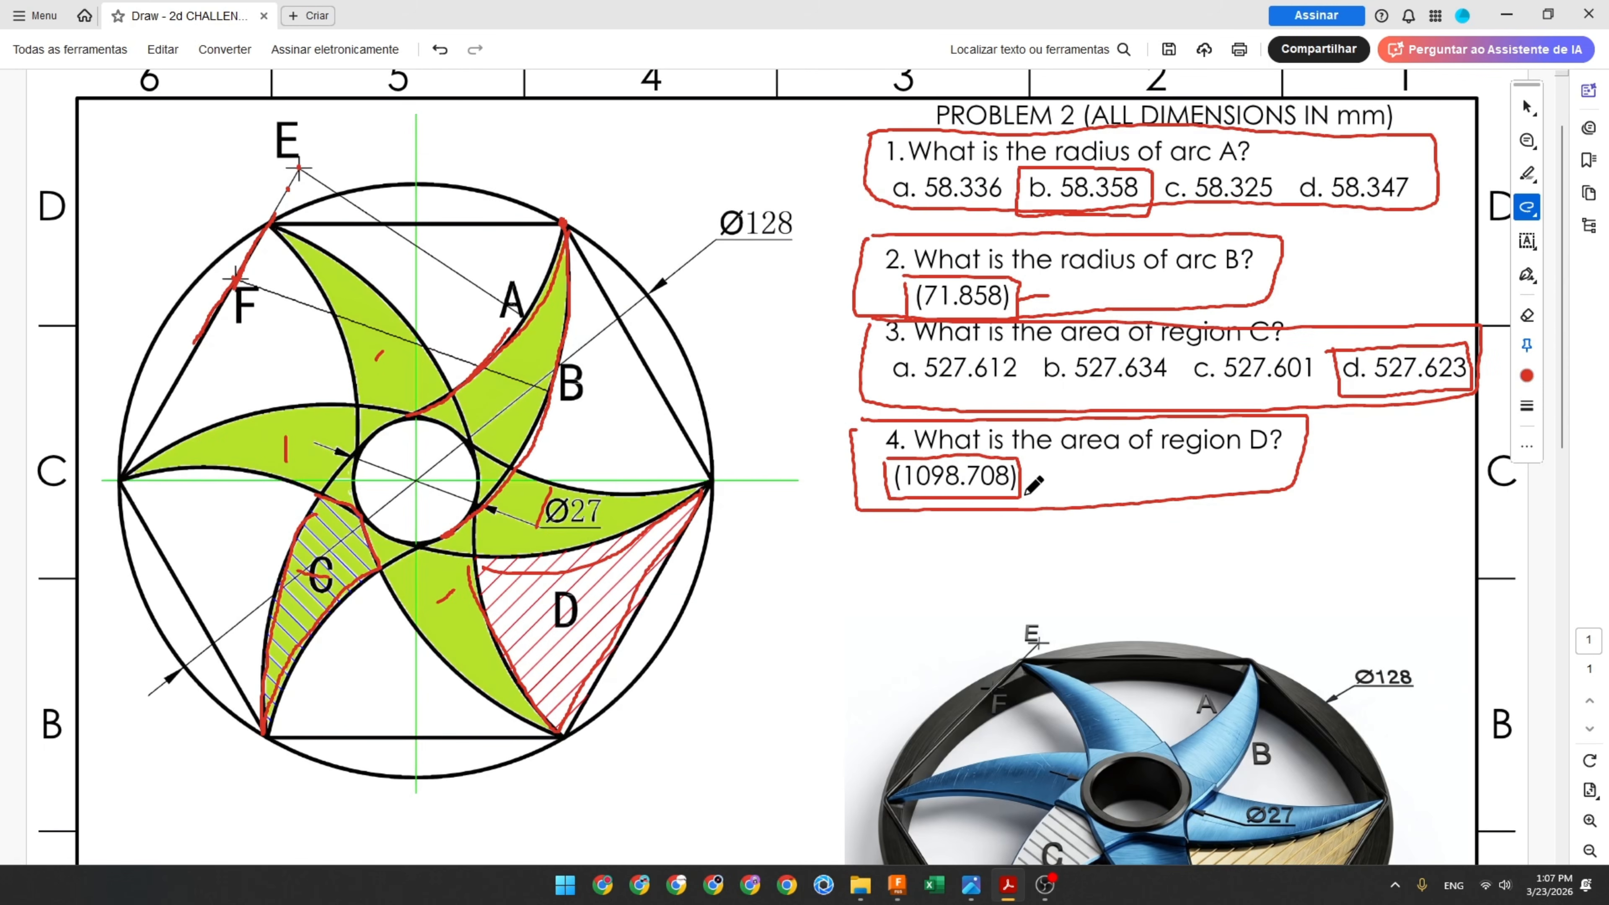
{"action": "key", "text": "ctrl+0"}
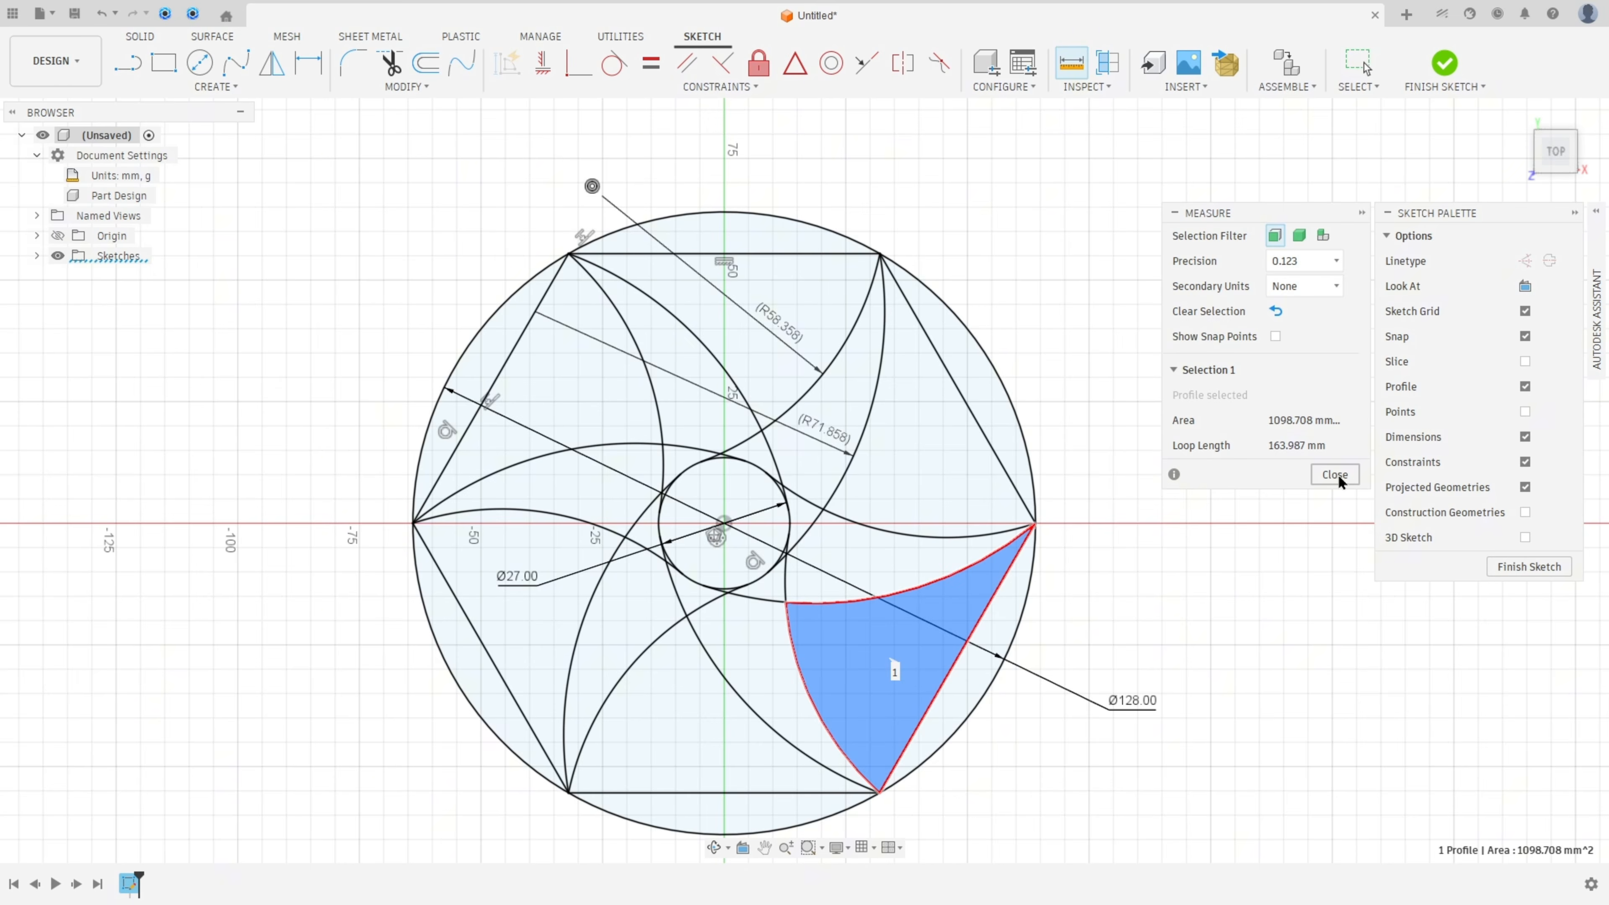
Step: Back in Fusion, end the measurement and finish the wheel sketch
{"action": "left_click", "coordinate": [1335, 474]}
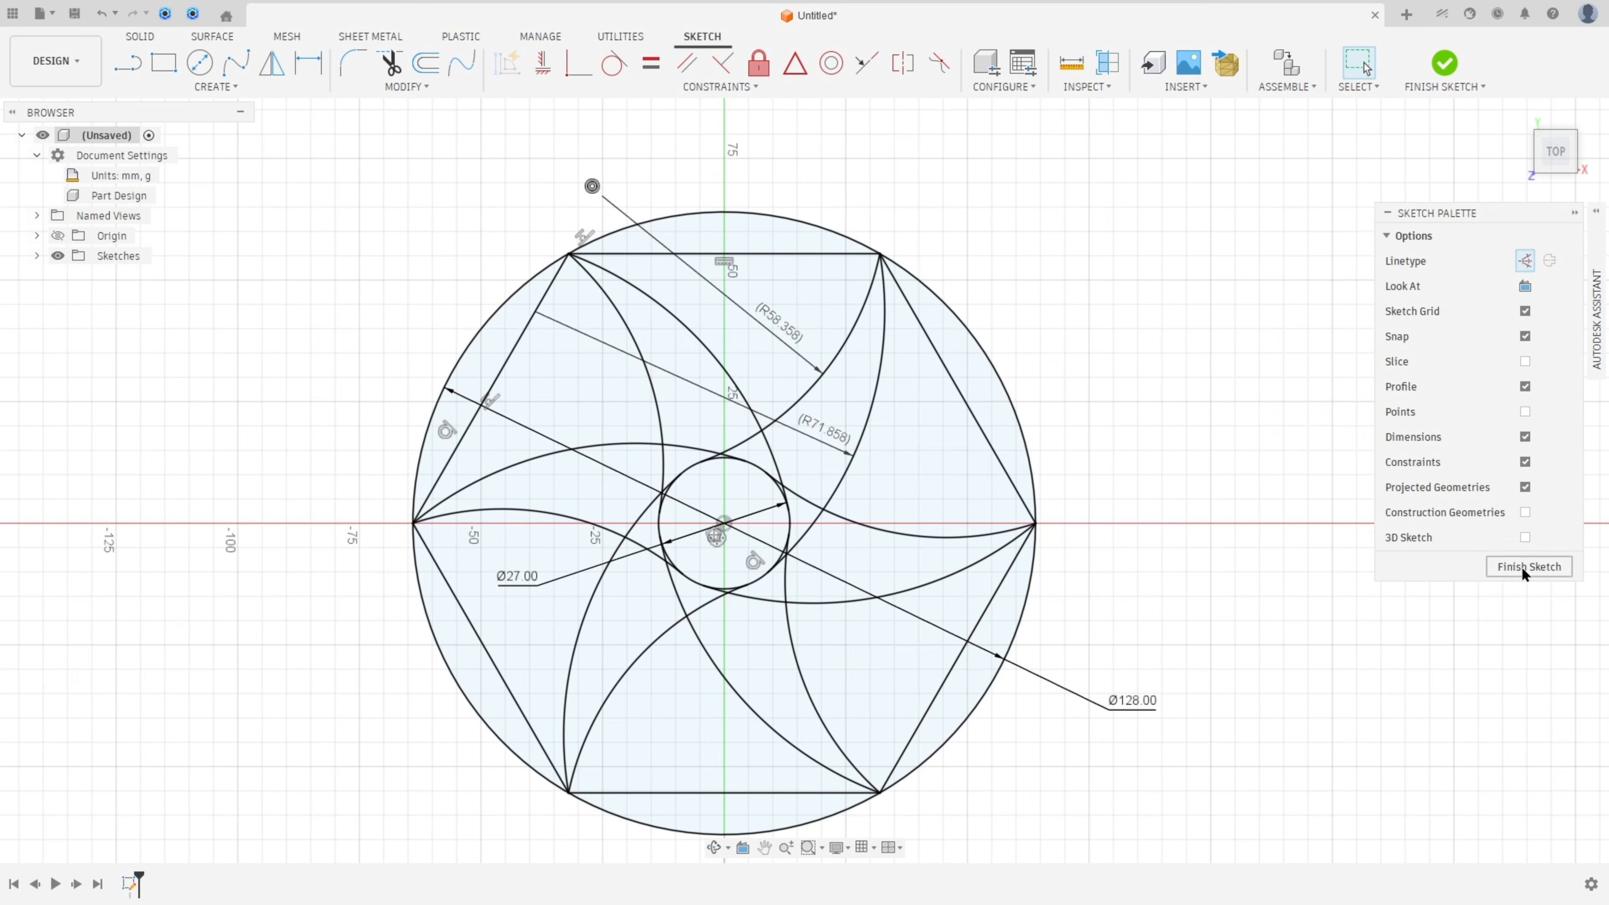
{"action": "left_click", "coordinate": [1529, 567]}
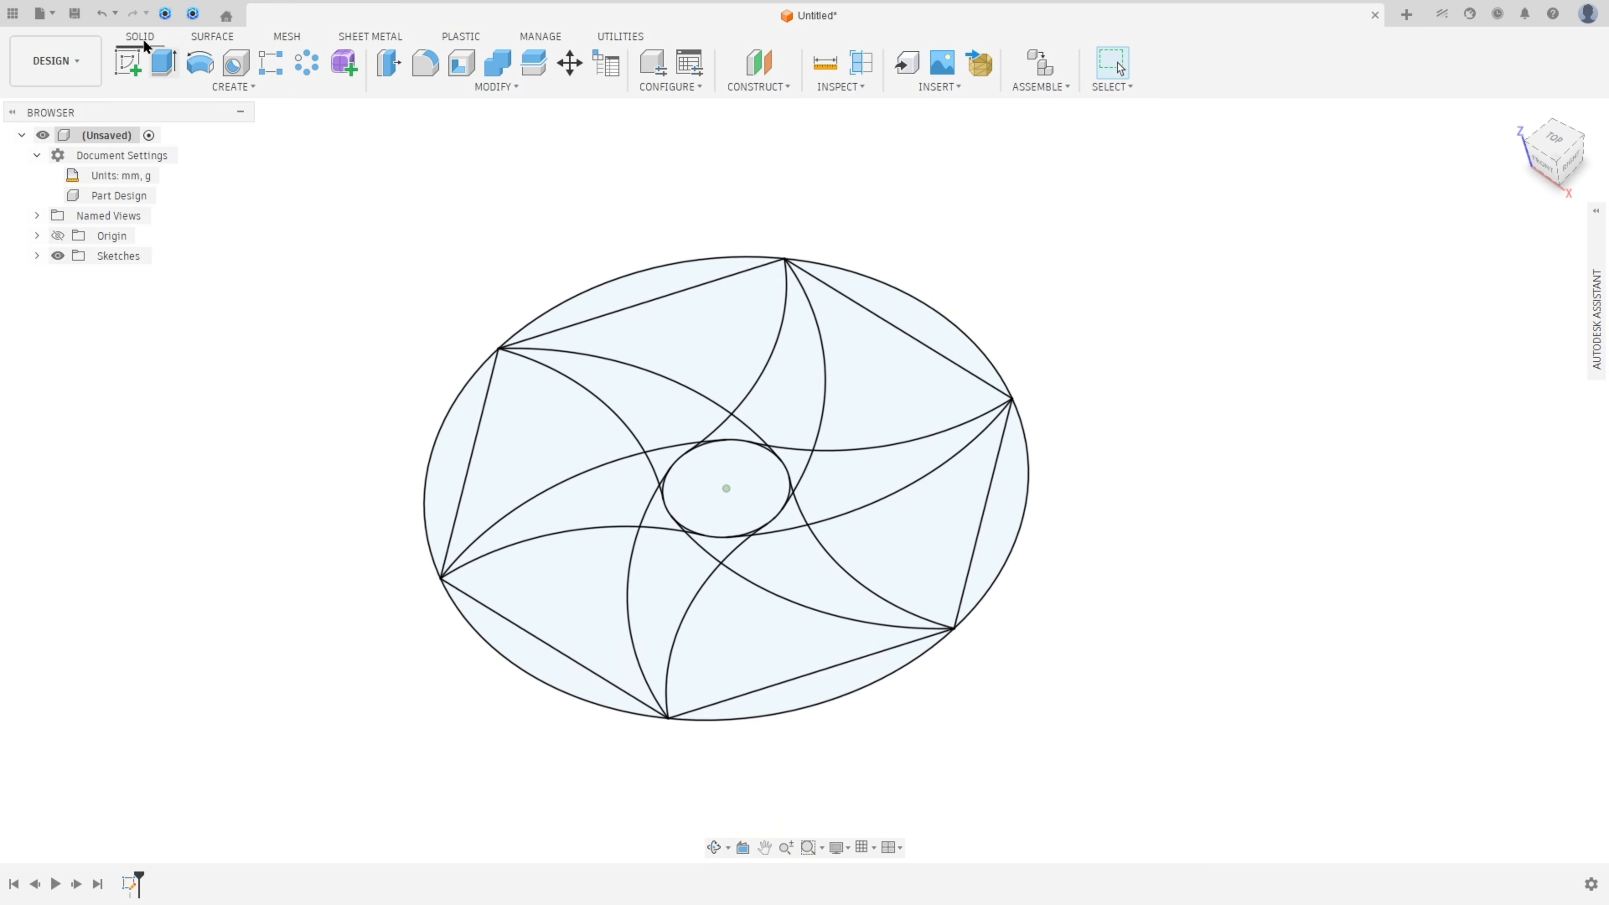
Step: Extrude the six blade profiles 5 mm to one side as a new body
{"action": "left_click", "coordinate": [164, 62]}
{"action": "left_click", "coordinate": [529, 526]}
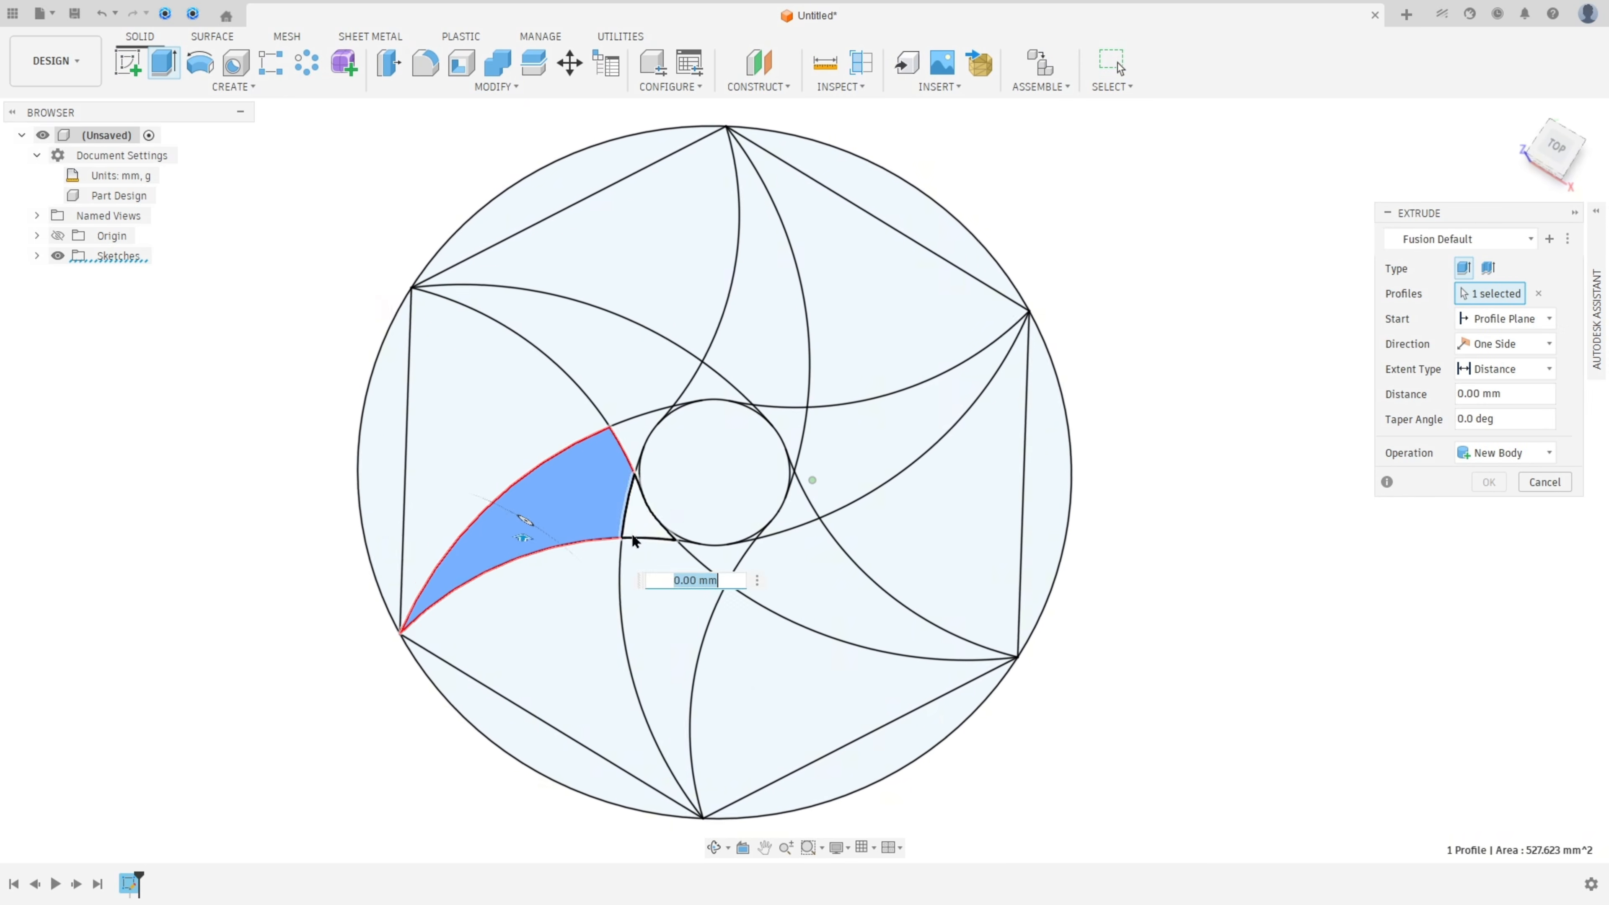
{"action": "left_click", "coordinate": [662, 602]}
{"action": "left_click", "coordinate": [837, 591]}
{"action": "left_click", "coordinate": [881, 356]}
{"action": "left_click", "coordinate": [866, 453]}
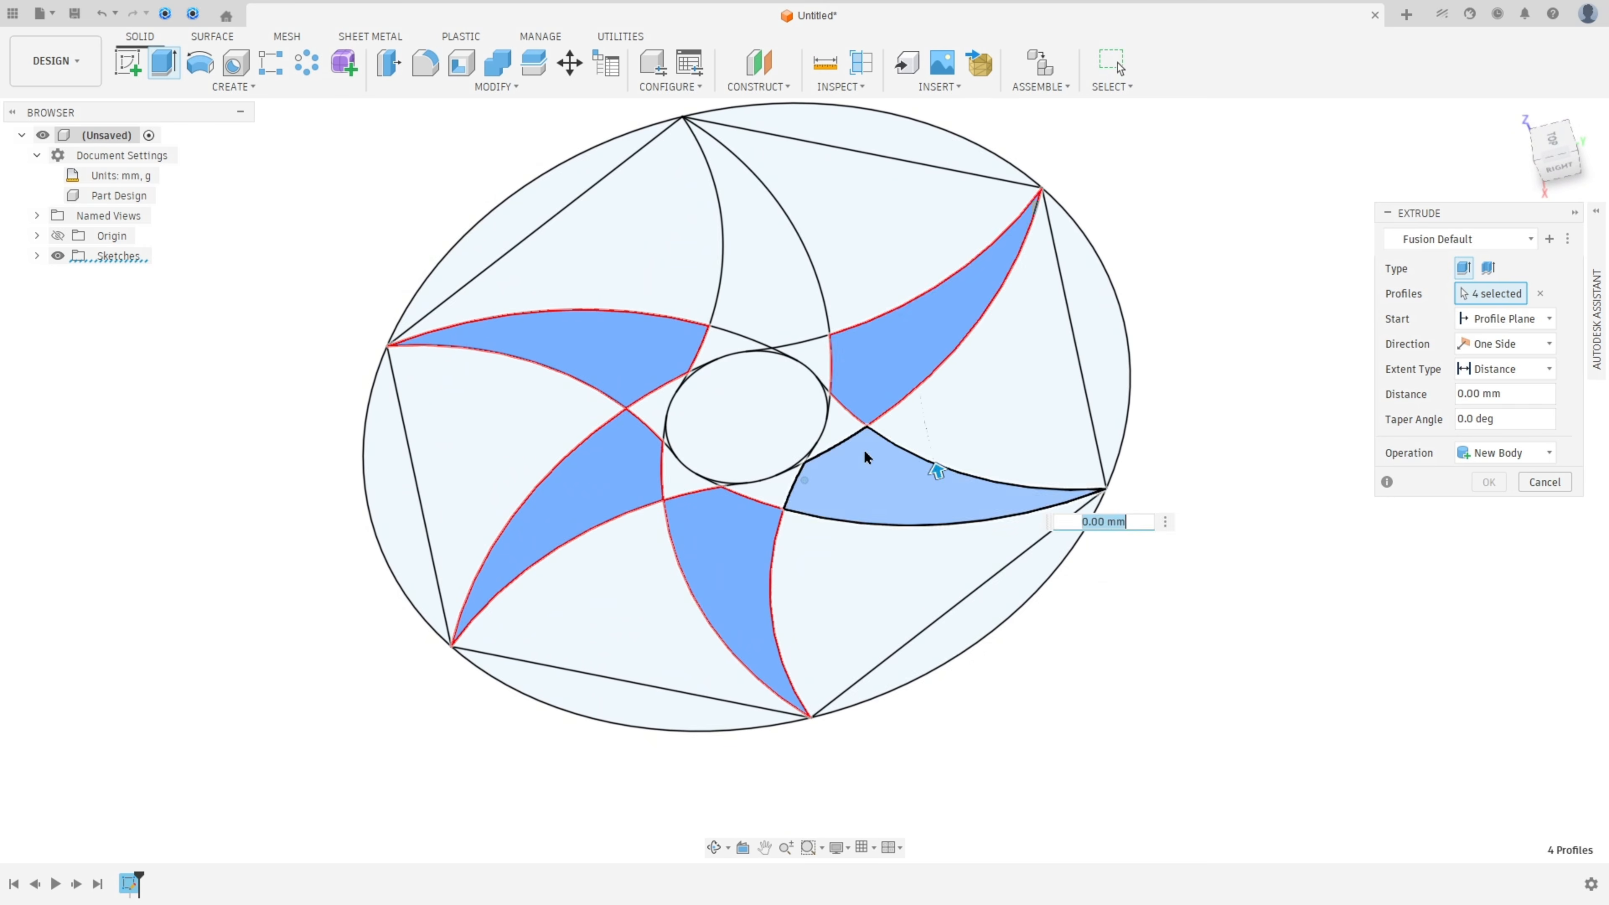
{"action": "left_click", "coordinate": [864, 366]}
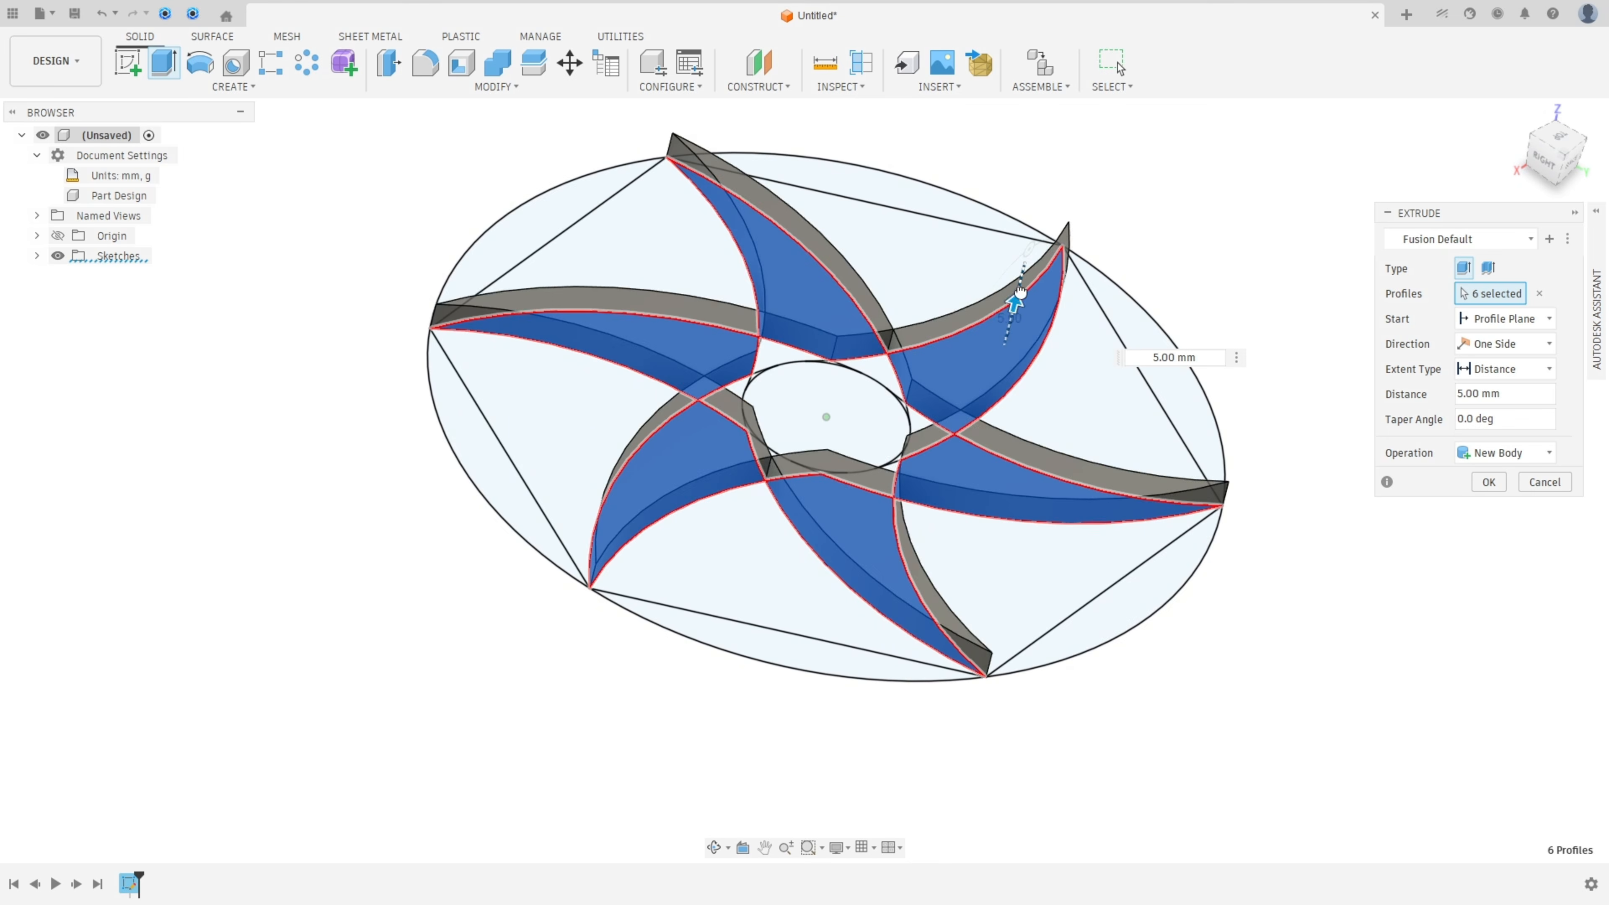